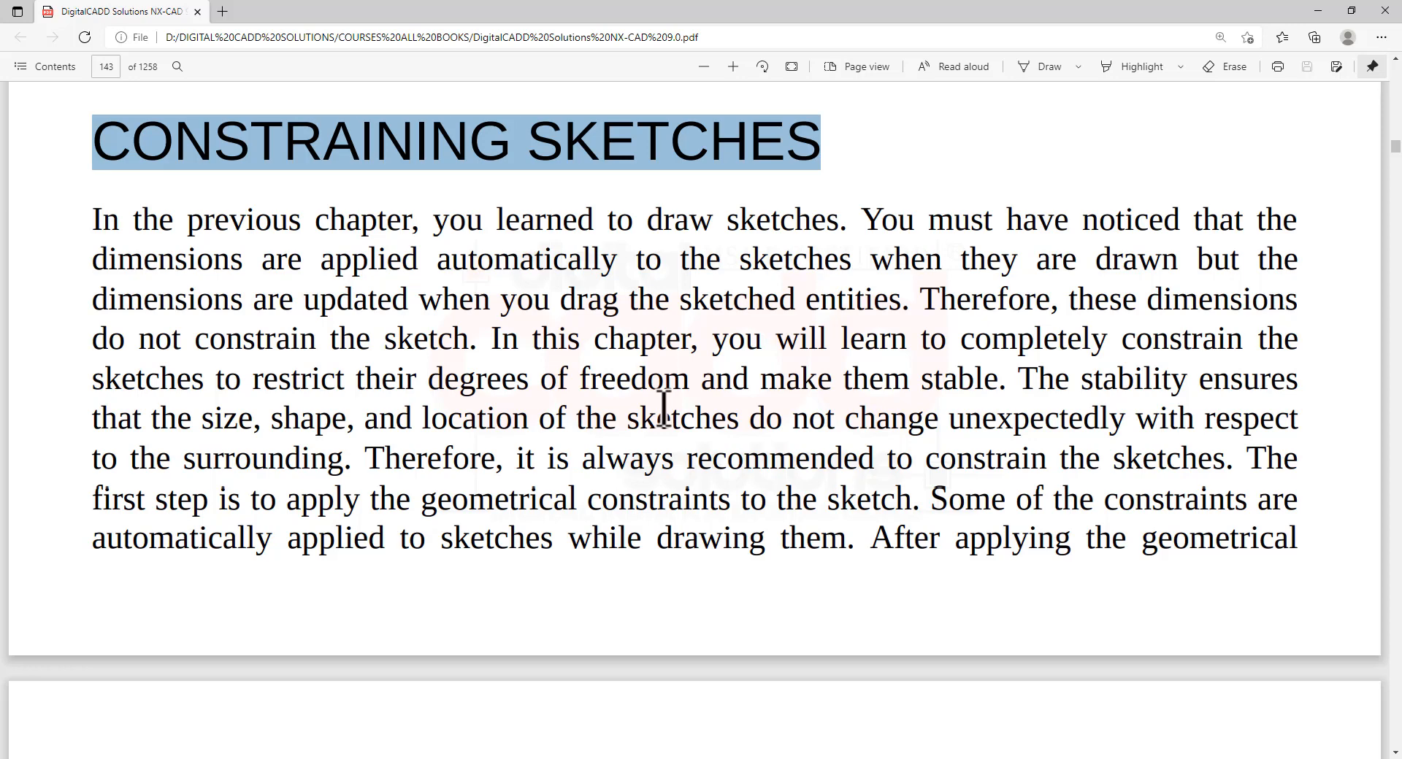
Read the Constraining Sketches introduction, temporarily boxing it in red and underlining the sentence about automatically applied dimensions.
{"action": "scroll", "coordinate": [630, 497], "scroll_direction": "down", "scroll_amount": 3}
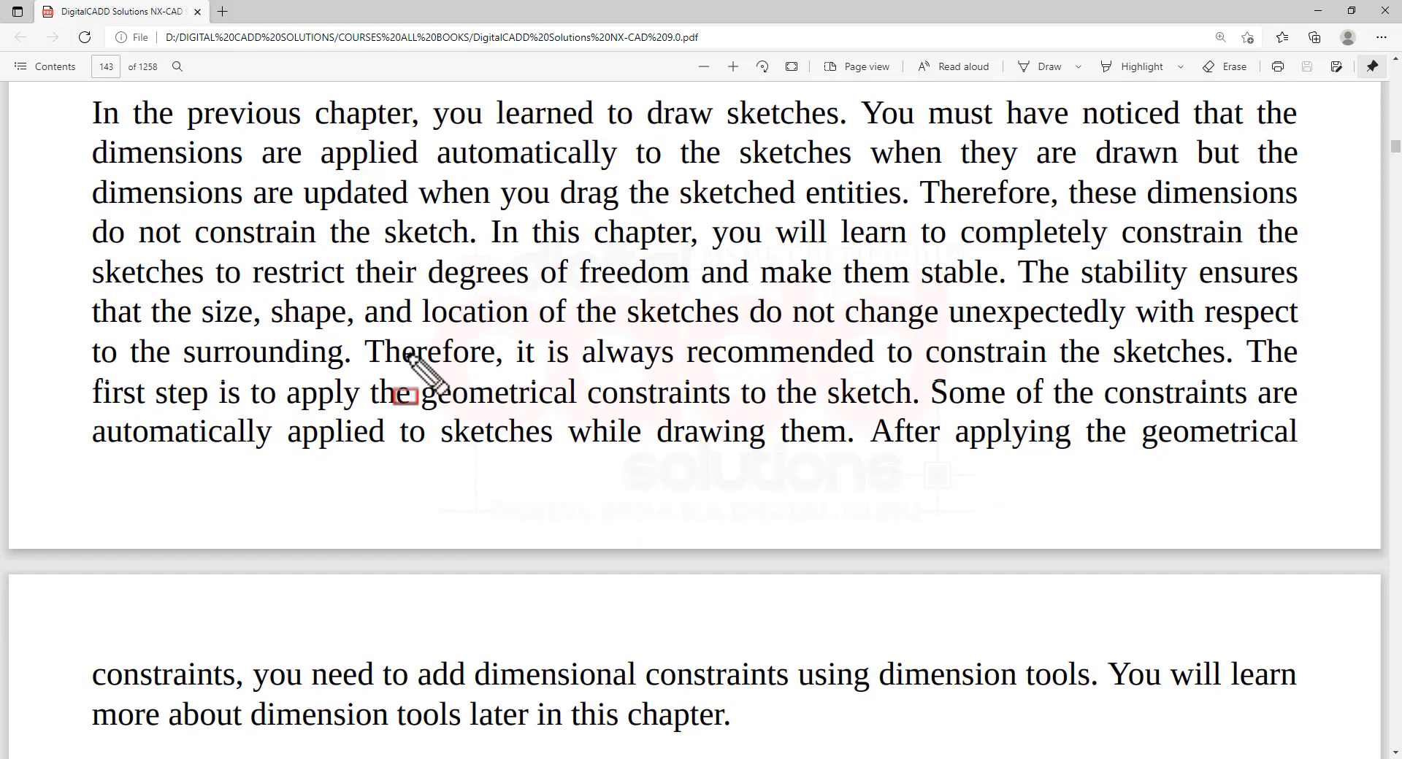
{"action": "left_click_drag", "start_coordinate": [77, 91], "coordinate": [246, 237]}
{"action": "mouse_move", "coordinate": [305, 283]}
{"action": "left_mouse_down"}
{"action": "mouse_move", "coordinate": [979, 647]}
{"action": "mouse_move", "coordinate": [1208, 737]}
{"action": "mouse_move", "coordinate": [1336, 747]}
{"action": "left_mouse_up"}
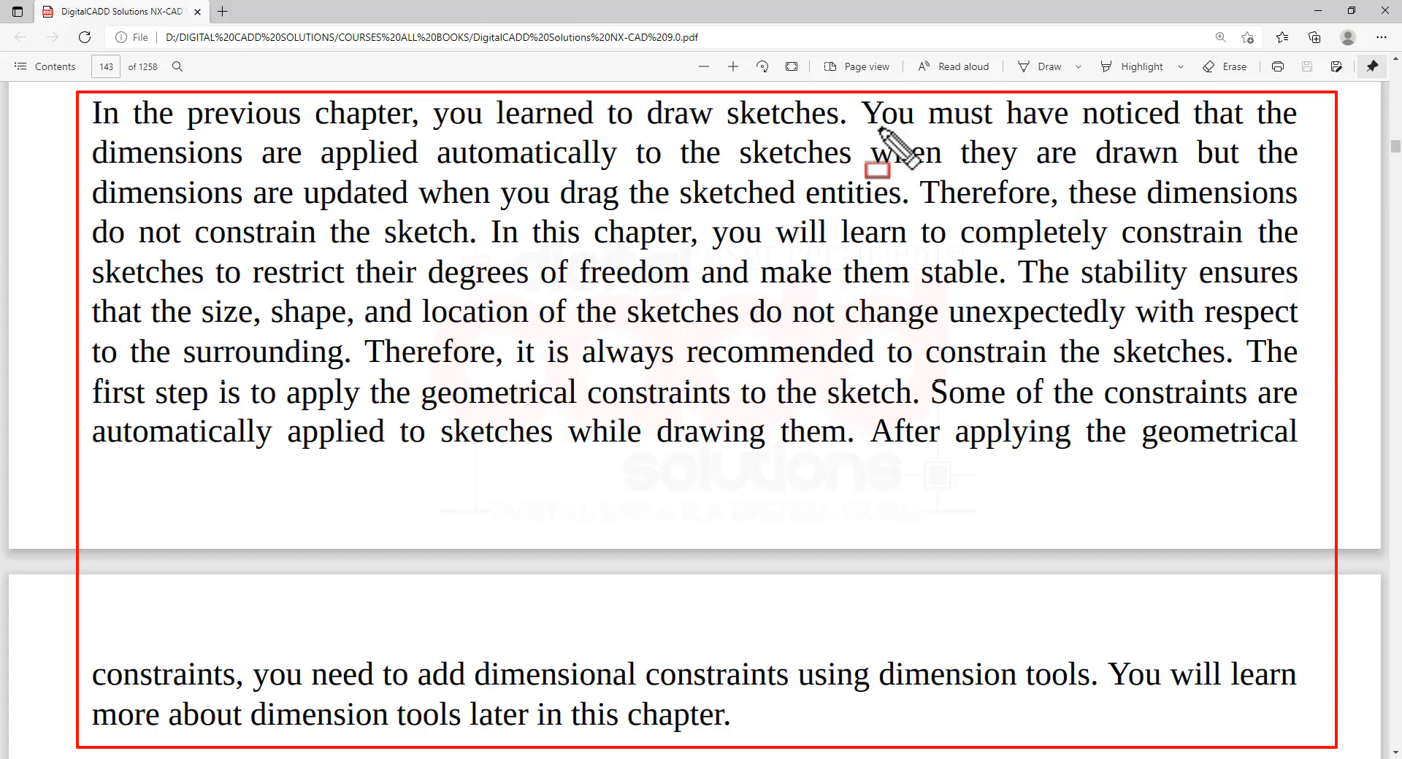
{"action": "left_click_drag", "start_coordinate": [879, 130], "coordinate": [1297, 130]}
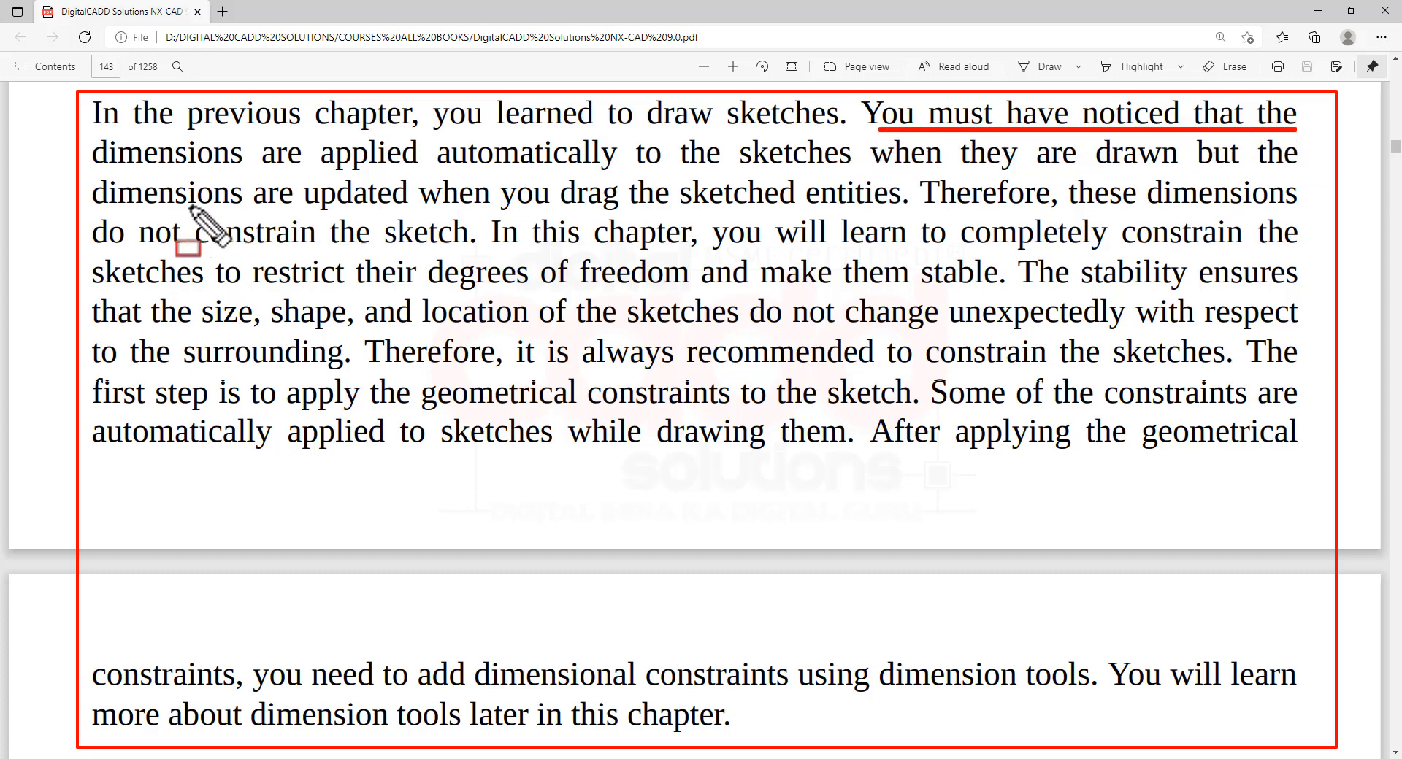
{"action": "left_click_drag", "start_coordinate": [103, 168], "coordinate": [1288, 168]}
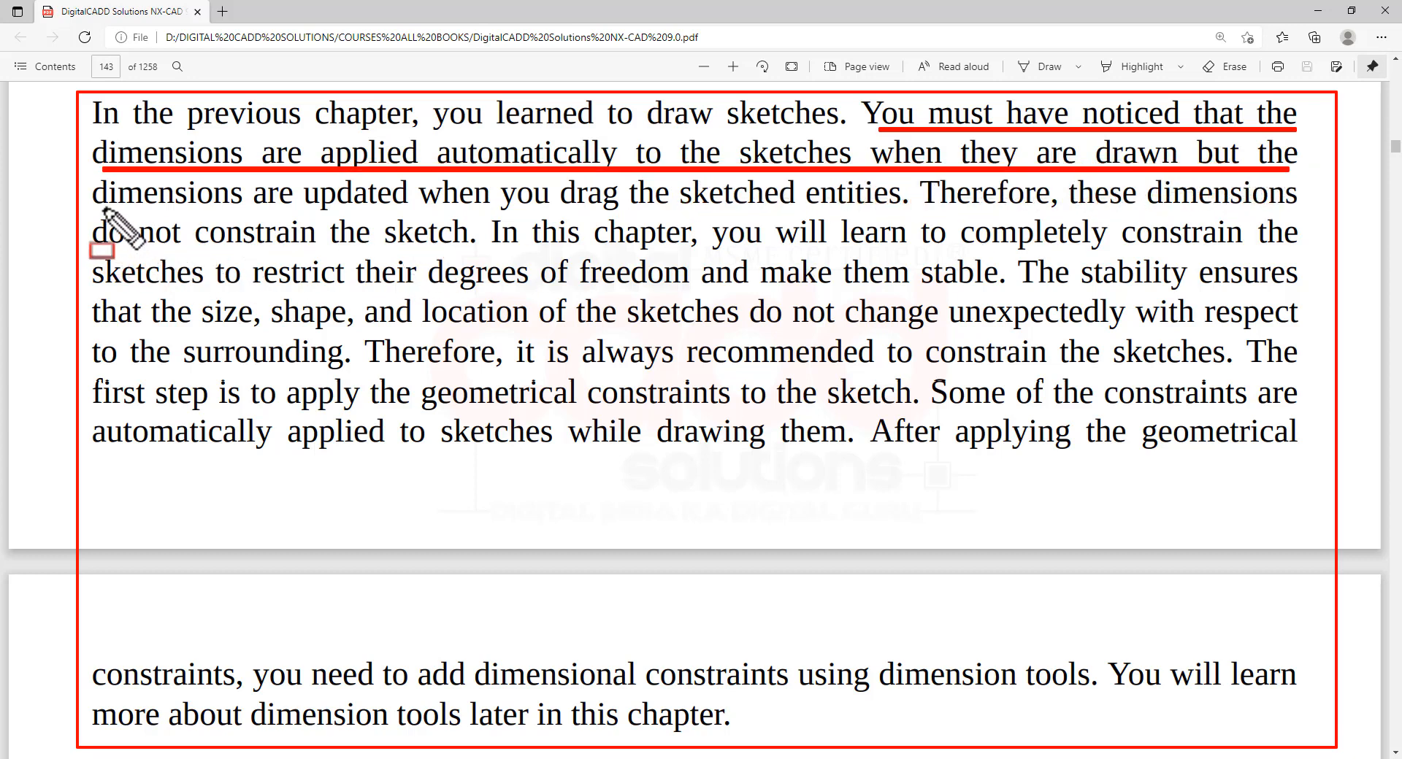
{"action": "left_click_drag", "start_coordinate": [97, 211], "coordinate": [906, 211]}
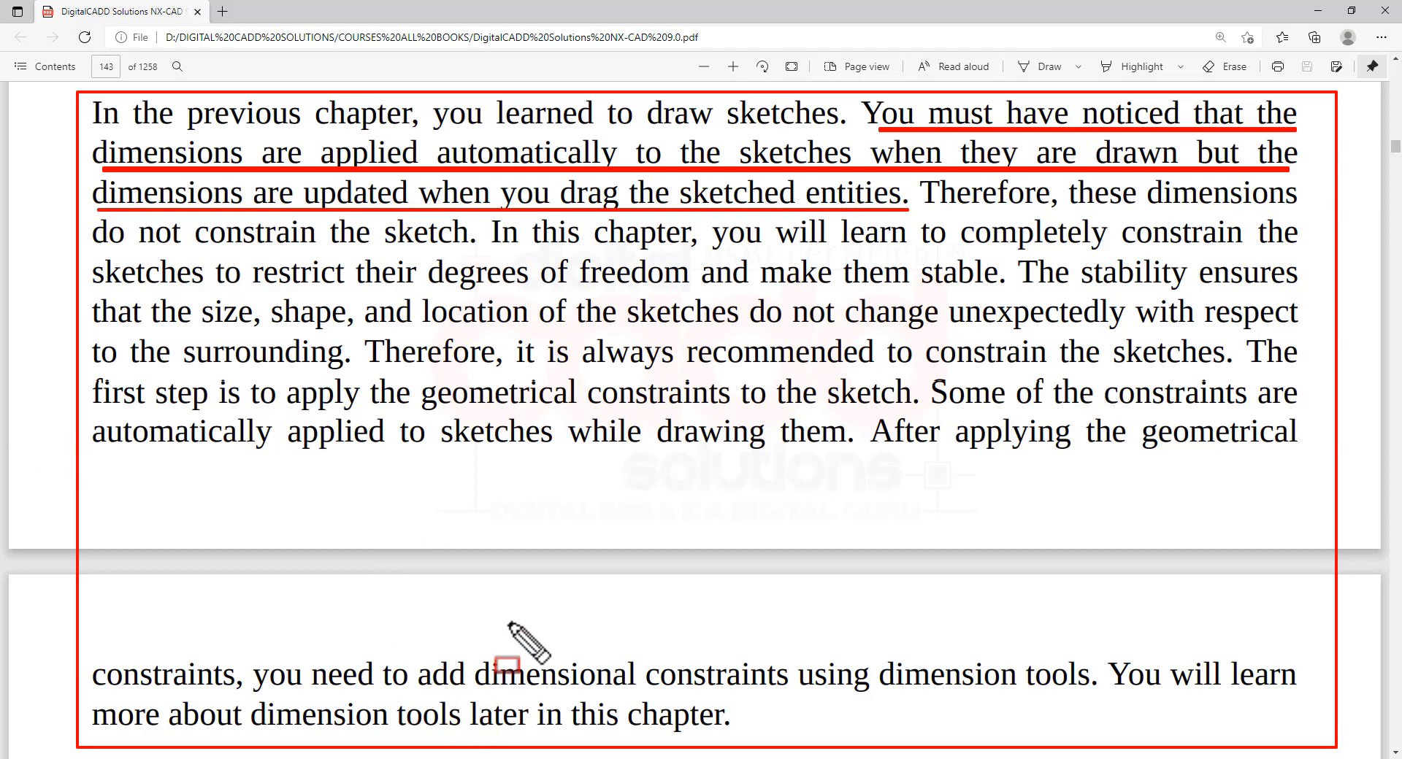
{"action": "key", "text": "Escape"}
Switch to NX 12 and create a new part, model1.prt, from the Model template in millimetres.
{"action": "key", "text": "alt+Tab"}
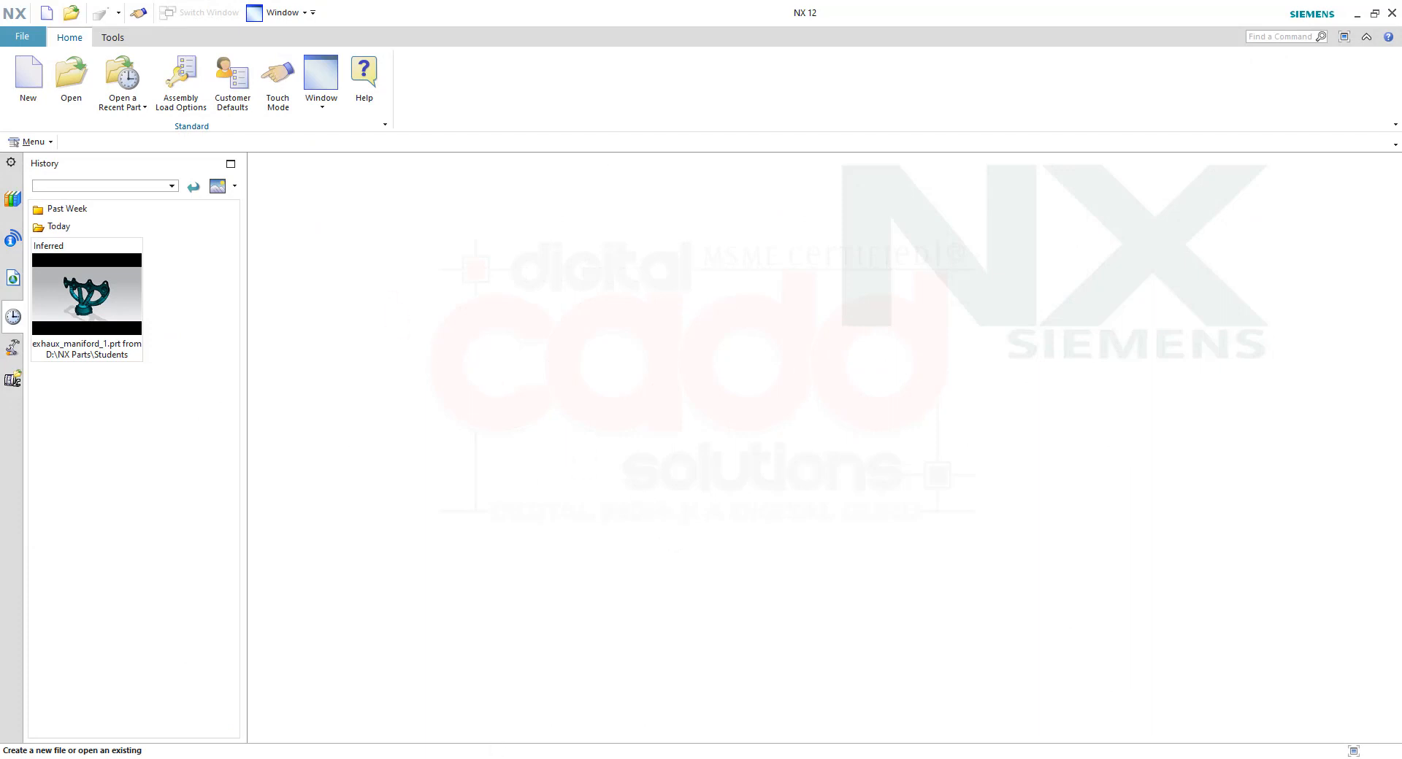
{"action": "key", "text": "alt+Tab"}
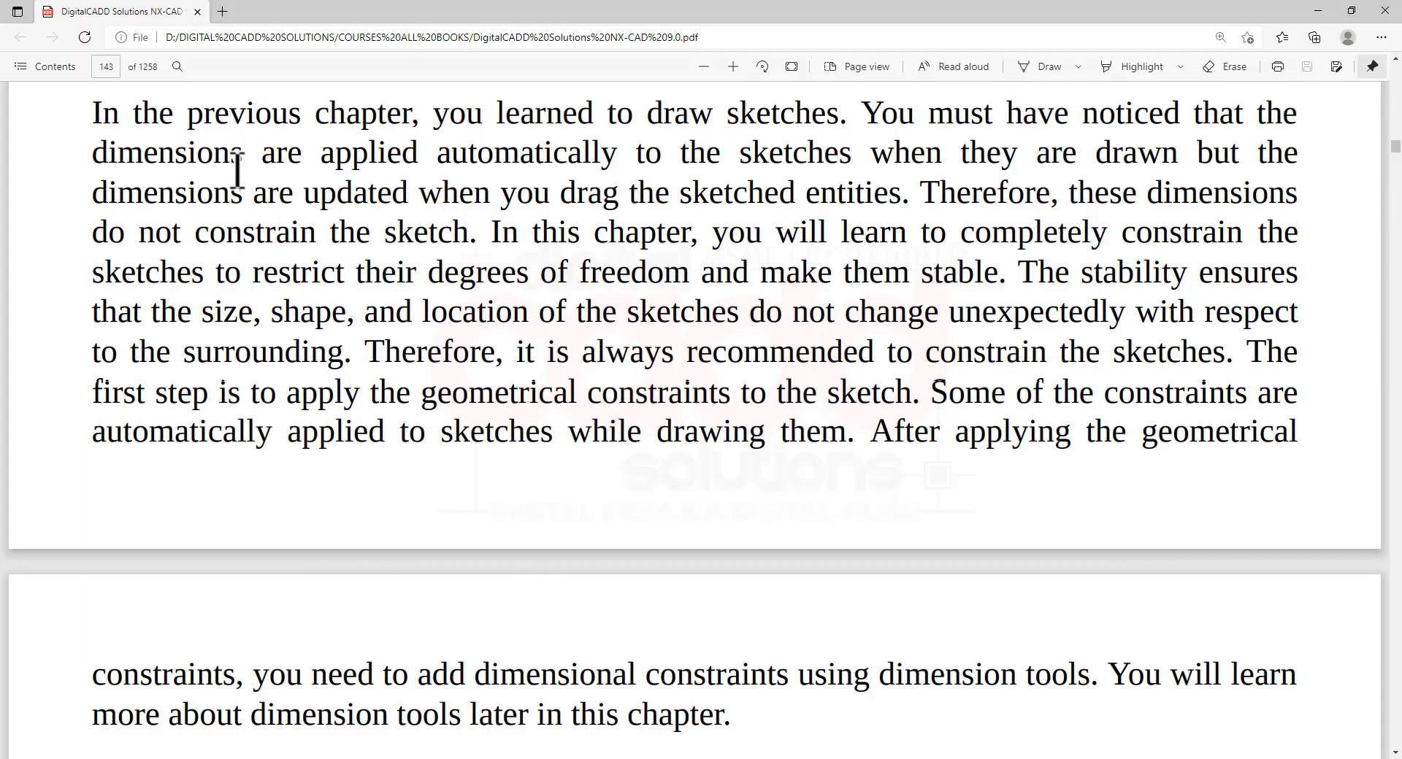
{"action": "key", "text": "alt+Tab"}
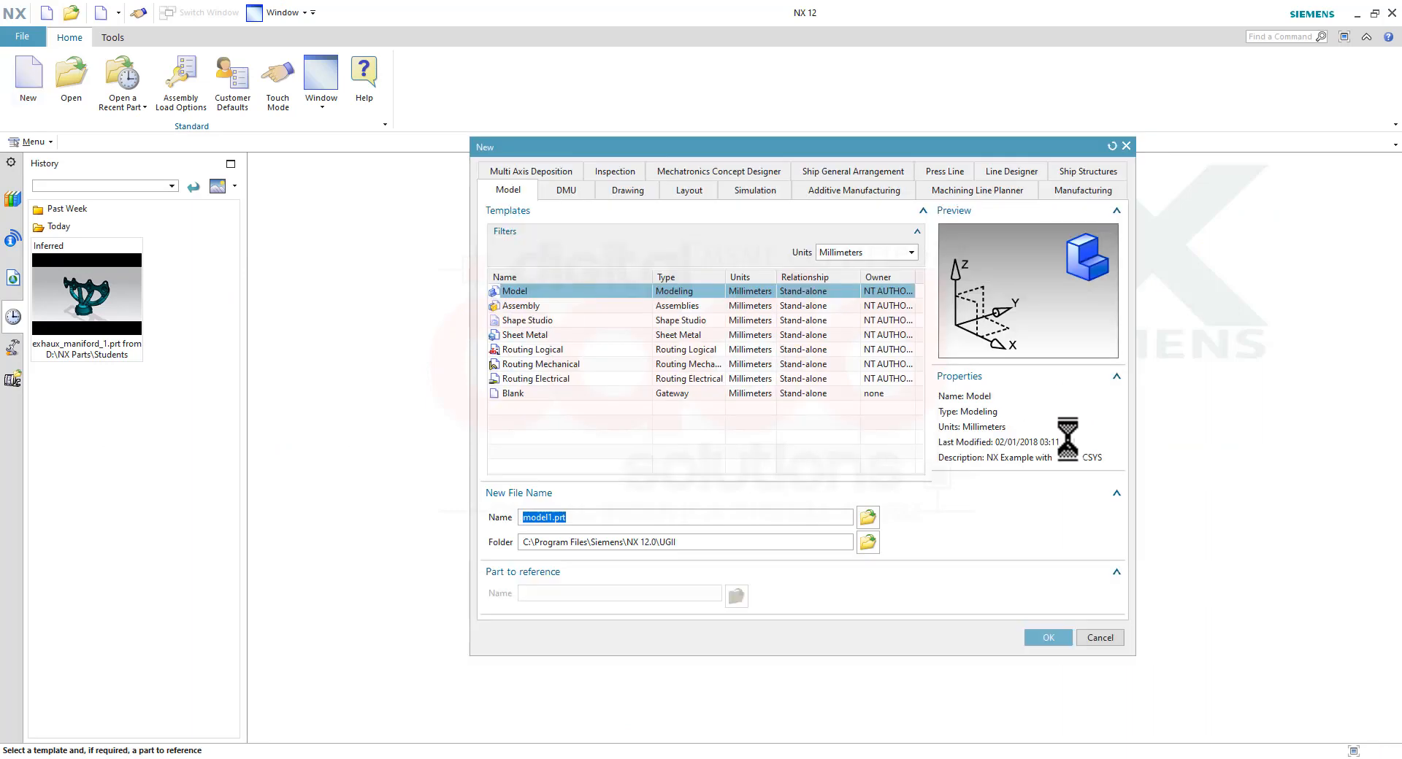
{"action": "left_click", "coordinate": [1050, 638]}
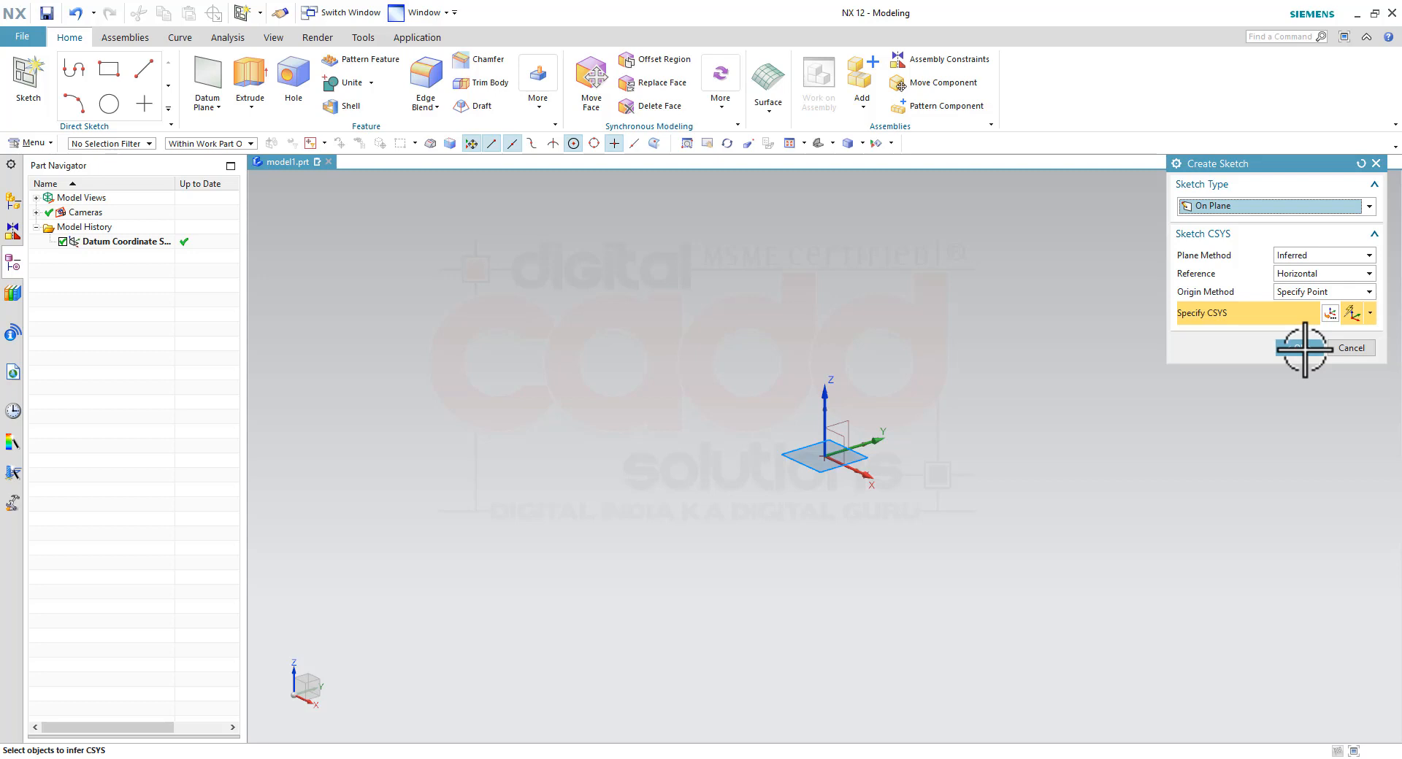
Create an On Plane sketch on the XZ plane of the datum coordinate system.
{"action": "left_click", "coordinate": [833, 432]}
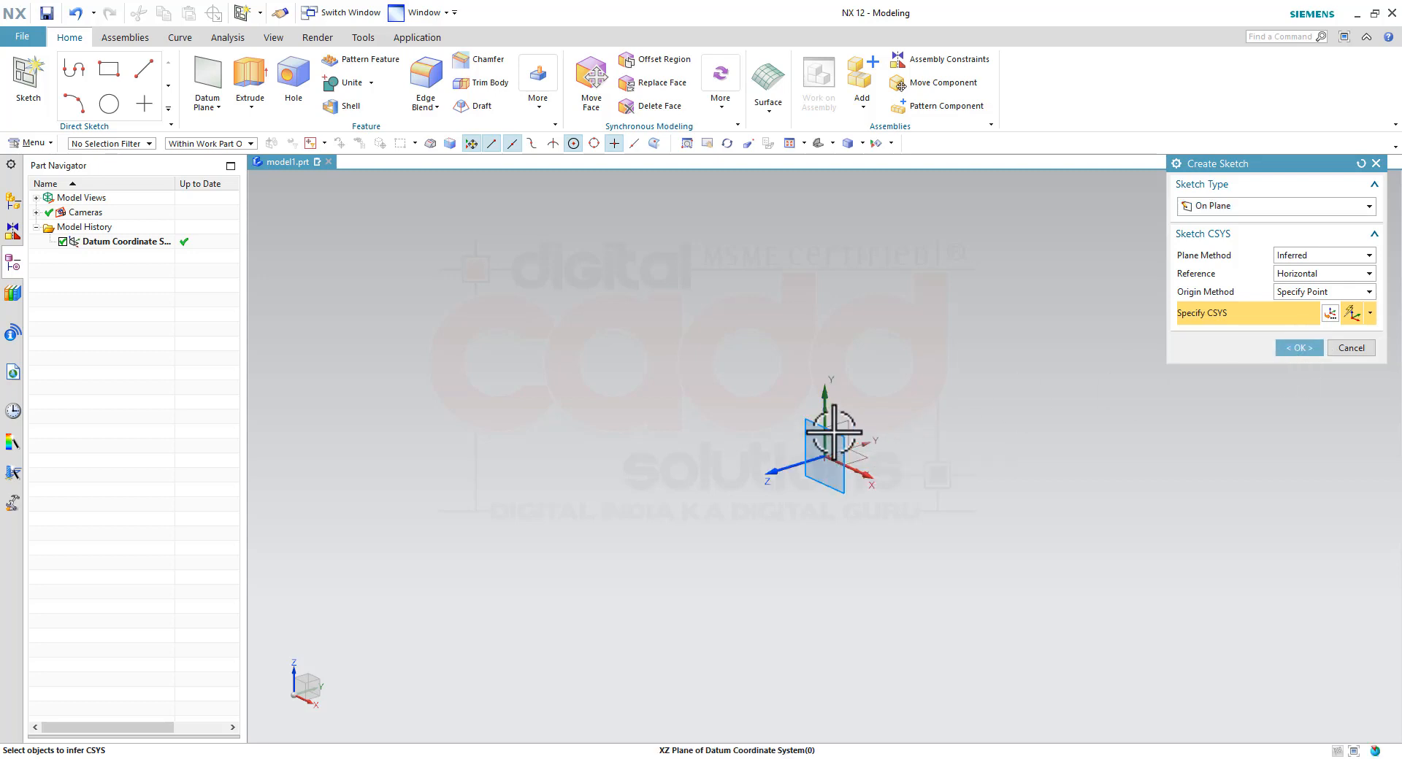
{"action": "left_click", "coordinate": [833, 432]}
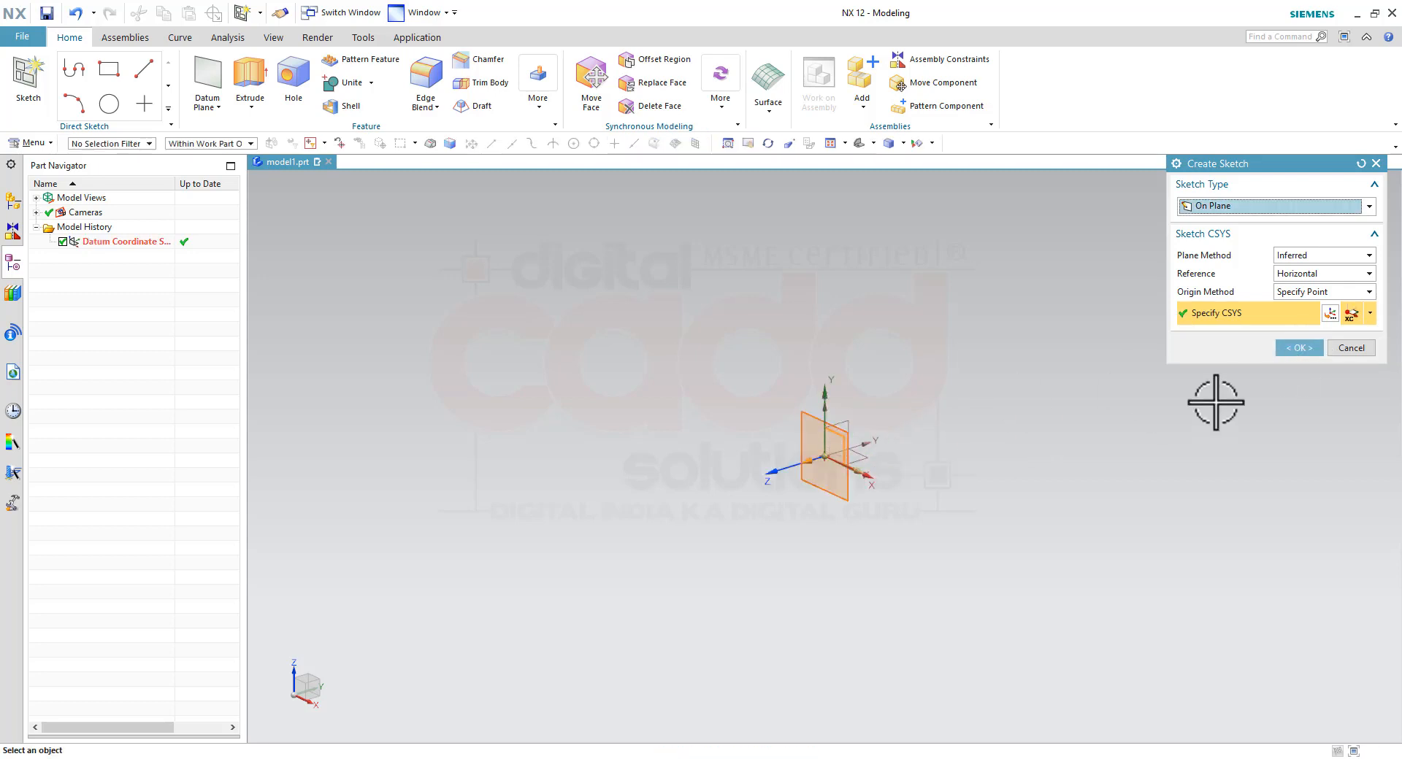
{"action": "left_click", "coordinate": [1307, 354]}
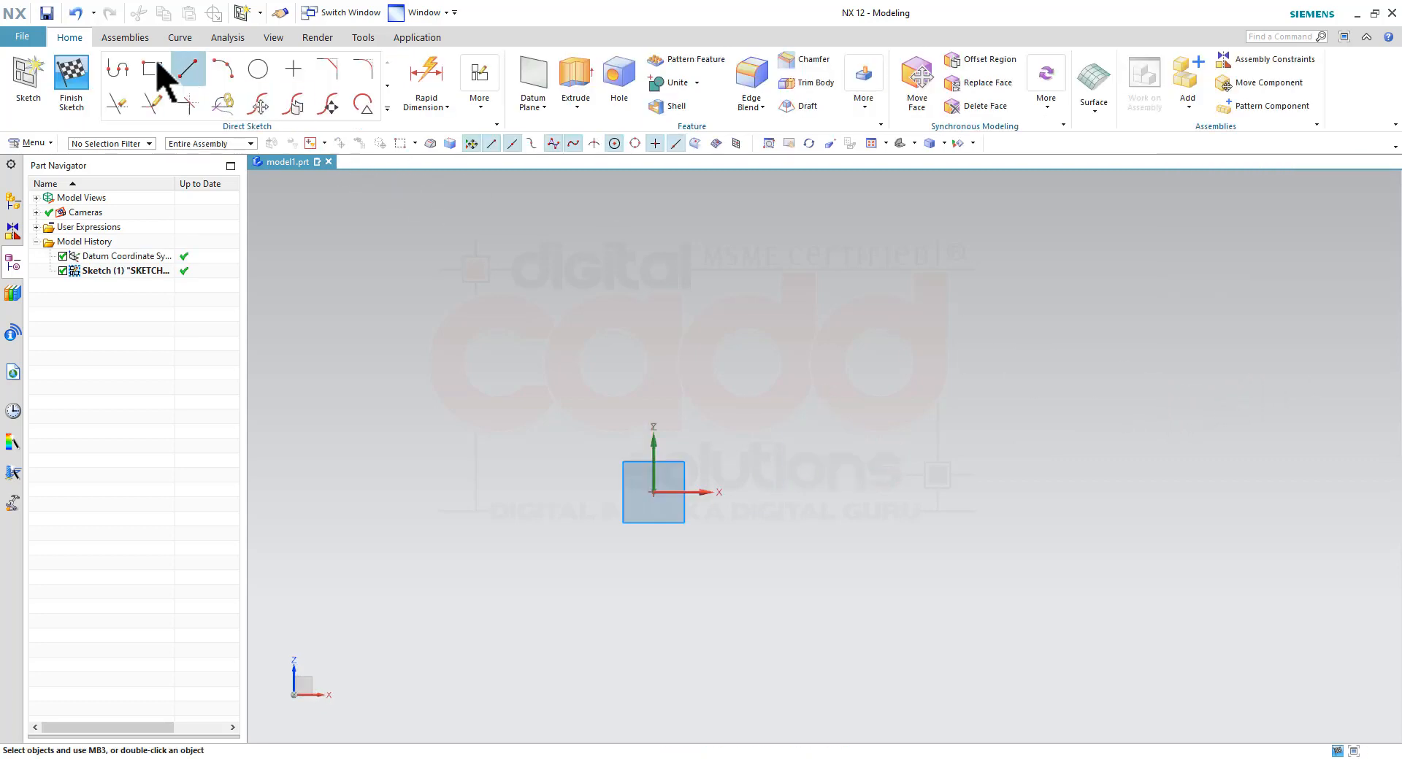
Begin a stepped profile at the sketch origin with lines about 36 mm up, 33 mm across, 24 mm up, 36 mm across and 30 mm down.
{"action": "left_click", "coordinate": [129, 70]}
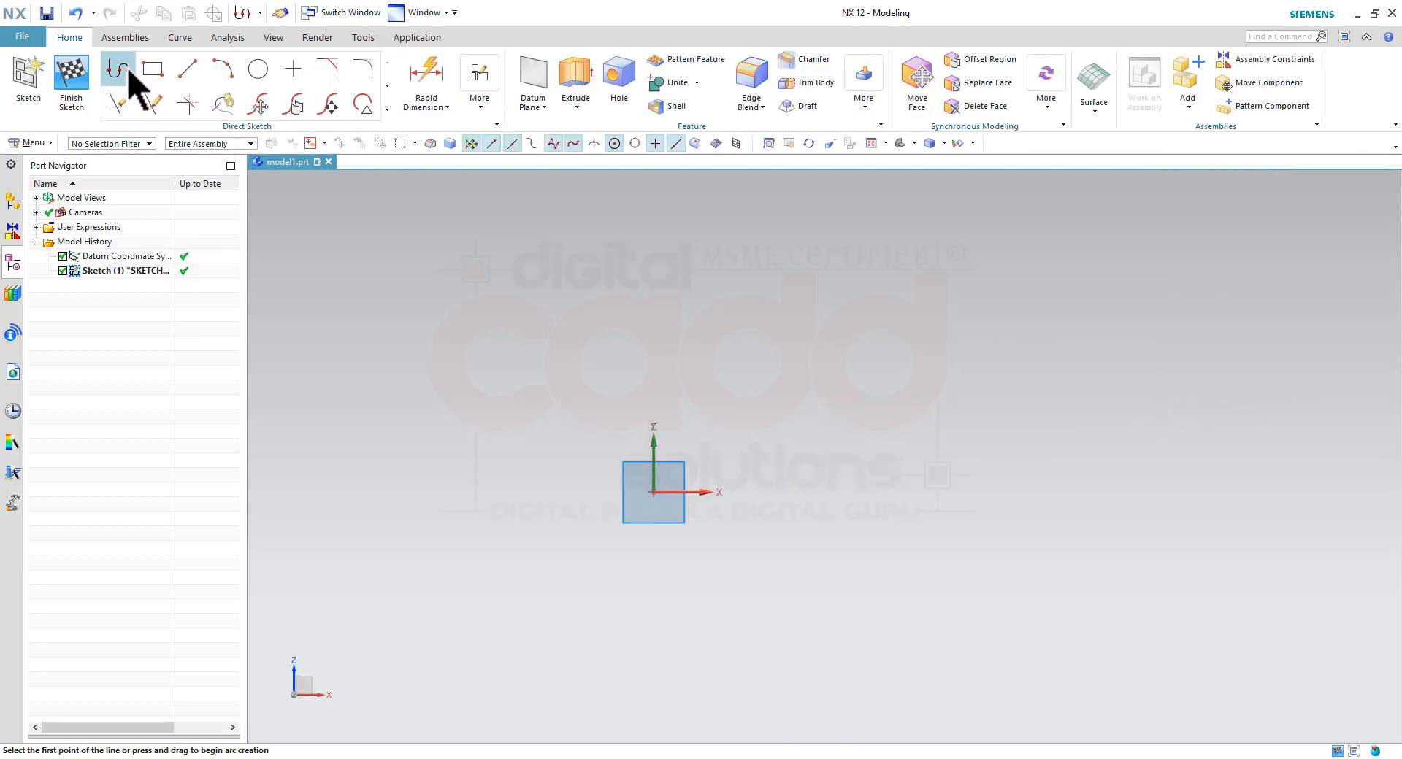
{"action": "left_click", "coordinate": [653, 492]}
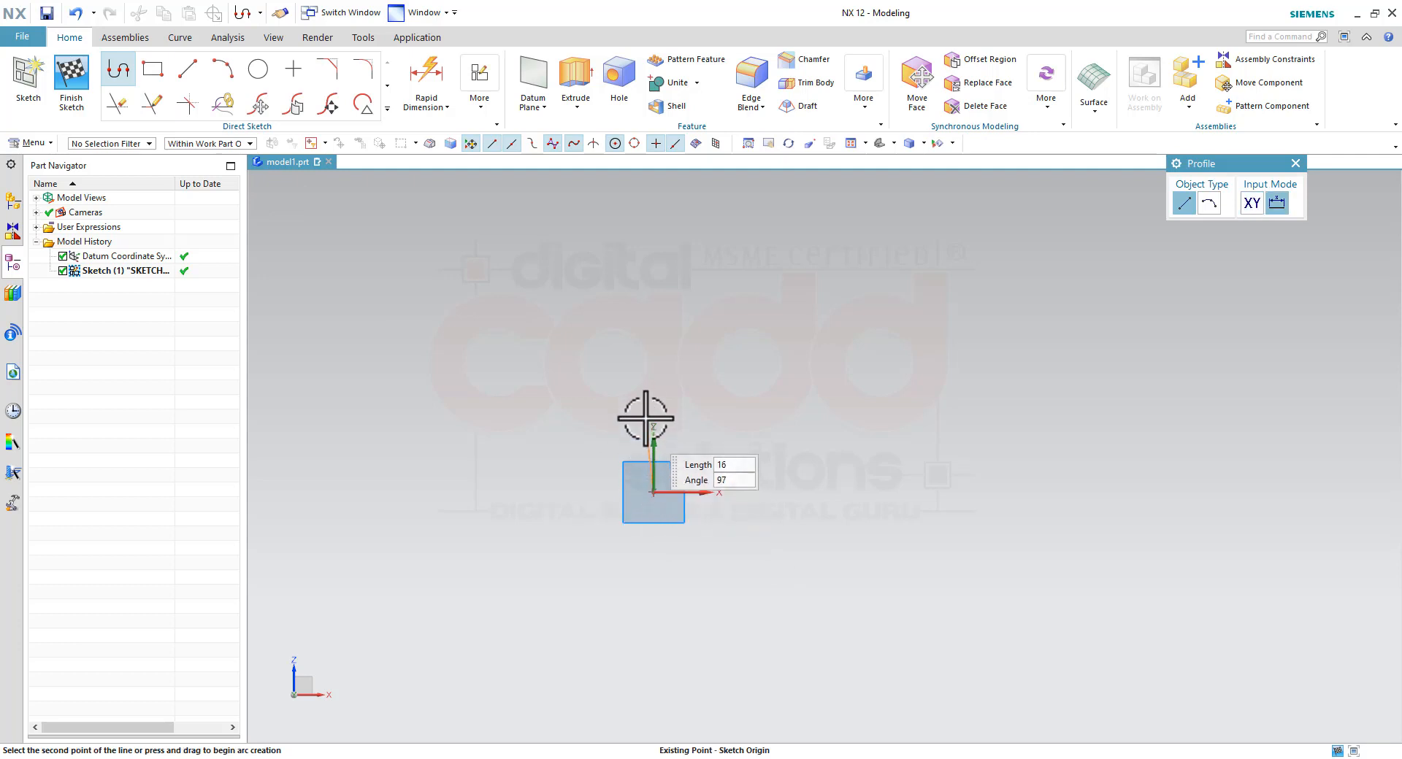
{"action": "left_click", "coordinate": [653, 347]}
{"action": "left_click", "coordinate": [787, 348]}
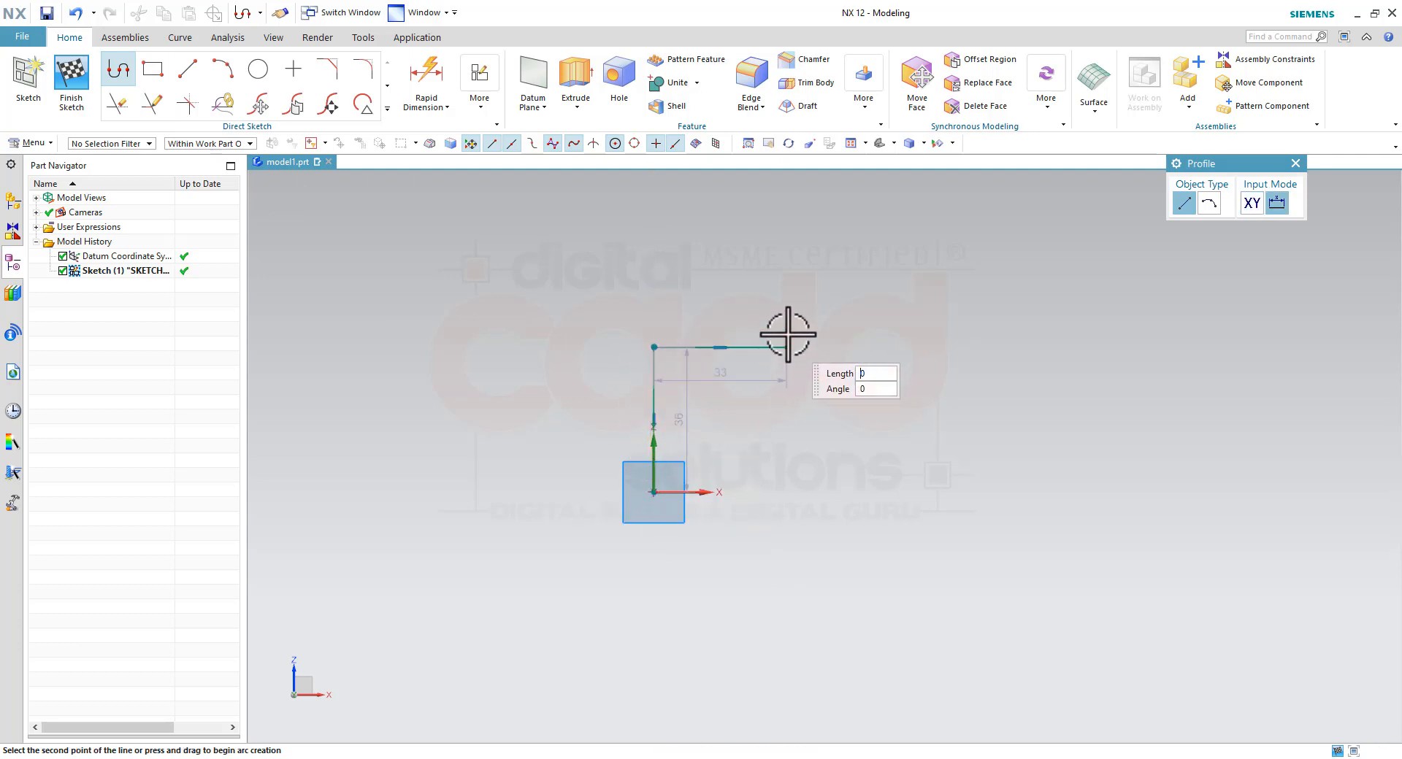
{"action": "left_click", "coordinate": [786, 251]}
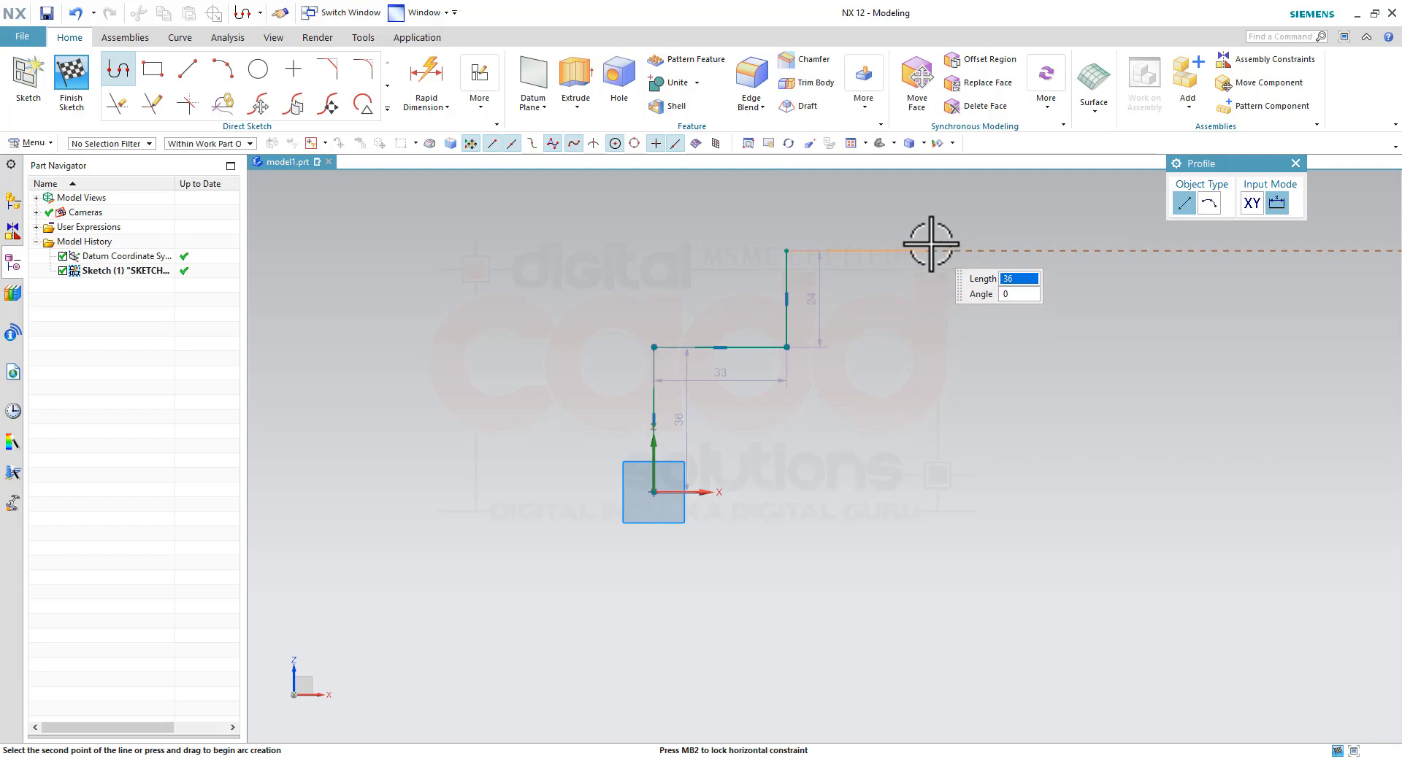
{"action": "left_click", "coordinate": [931, 250]}
{"action": "left_click", "coordinate": [930, 371]}
Continue the profile about 29 mm across, 23 mm down, 32 mm across and 7 mm down, and close it at the origin.
{"action": "left_click", "coordinate": [1047, 371]}
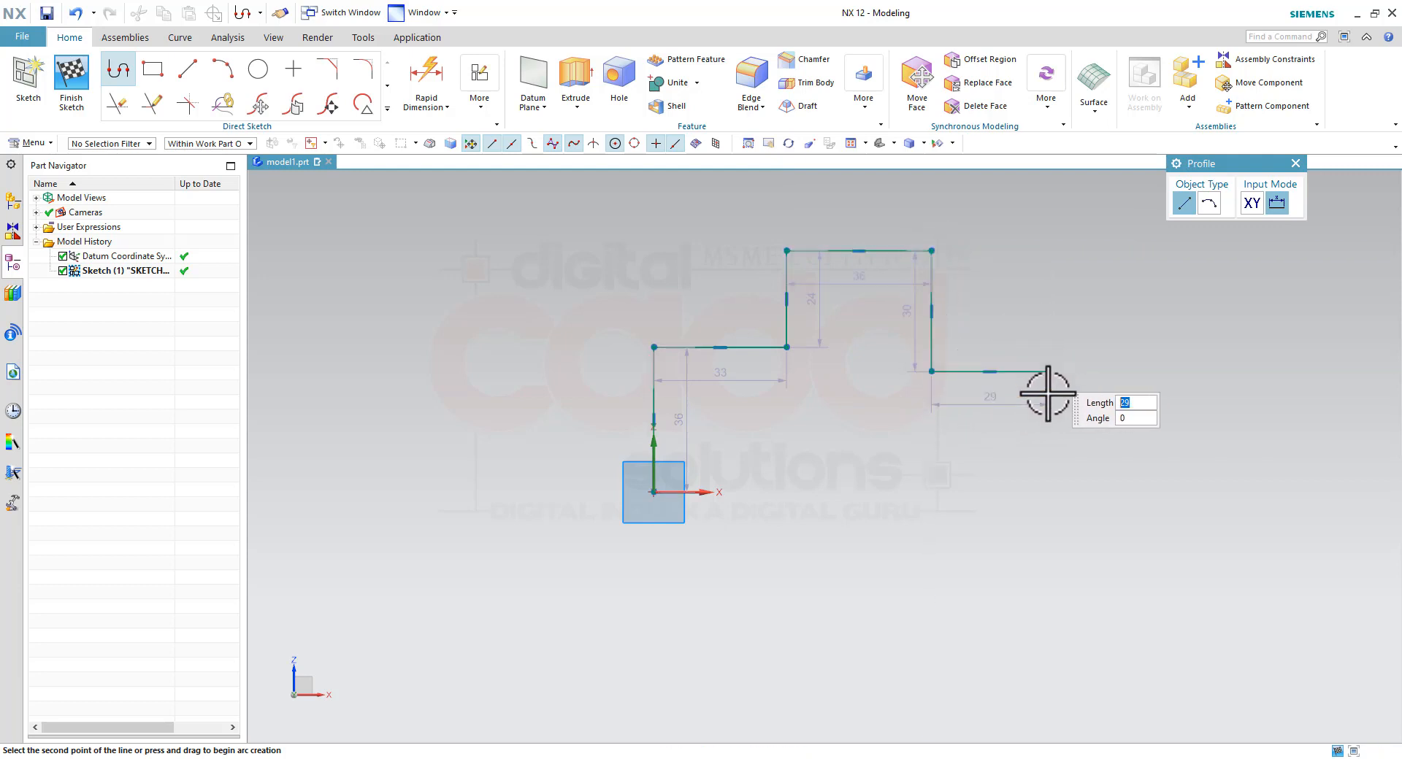
{"action": "left_click", "coordinate": [1048, 463]}
{"action": "left_click", "coordinate": [1174, 461]}
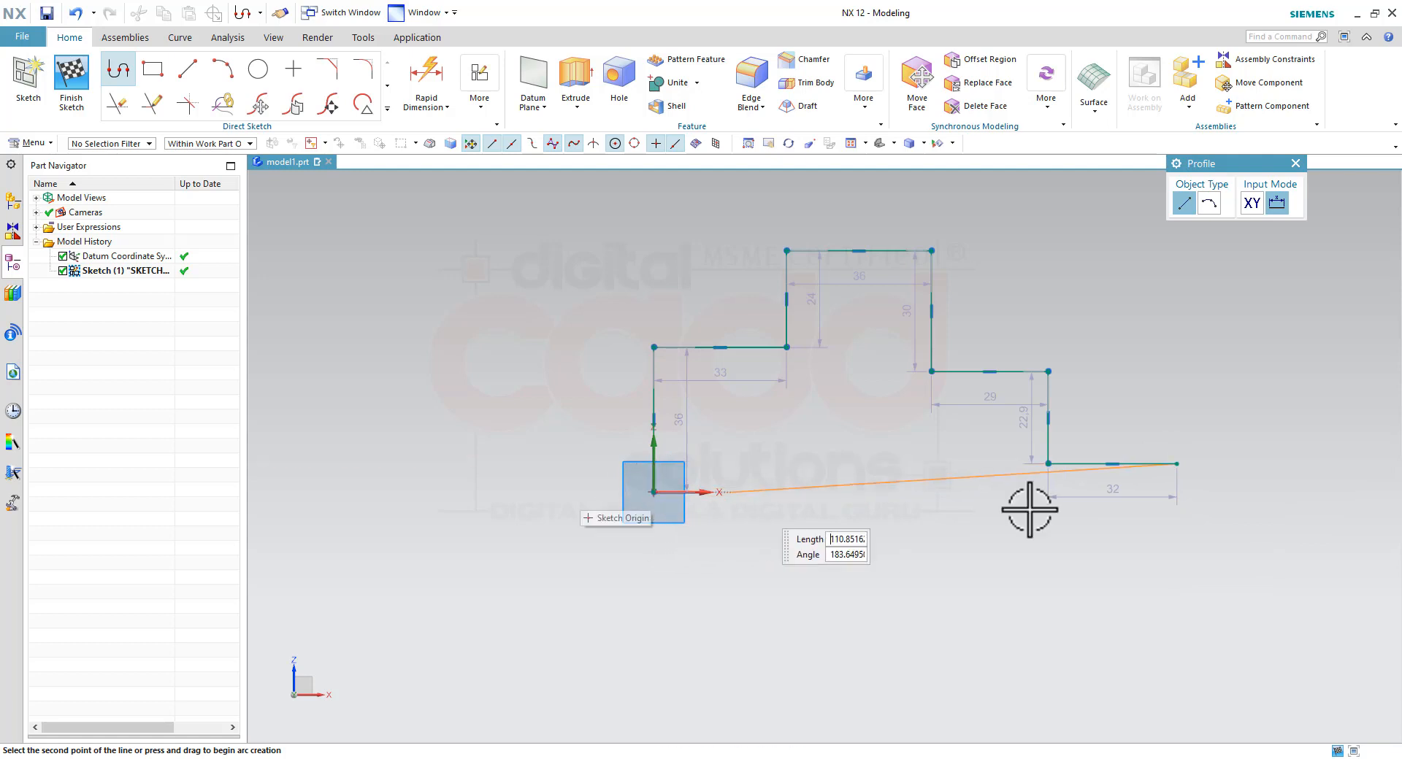
{"action": "left_click", "coordinate": [1175, 493]}
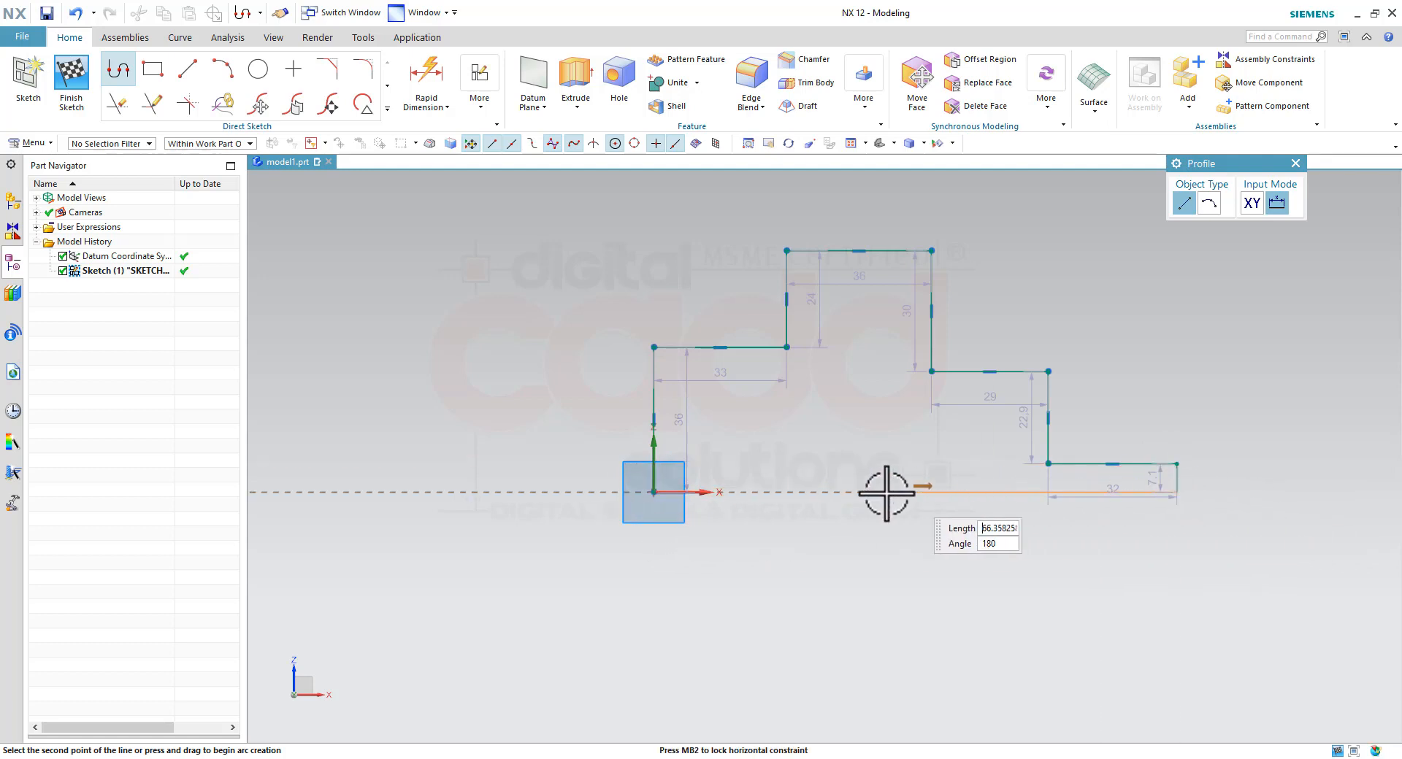
{"action": "left_click", "coordinate": [652, 490]}
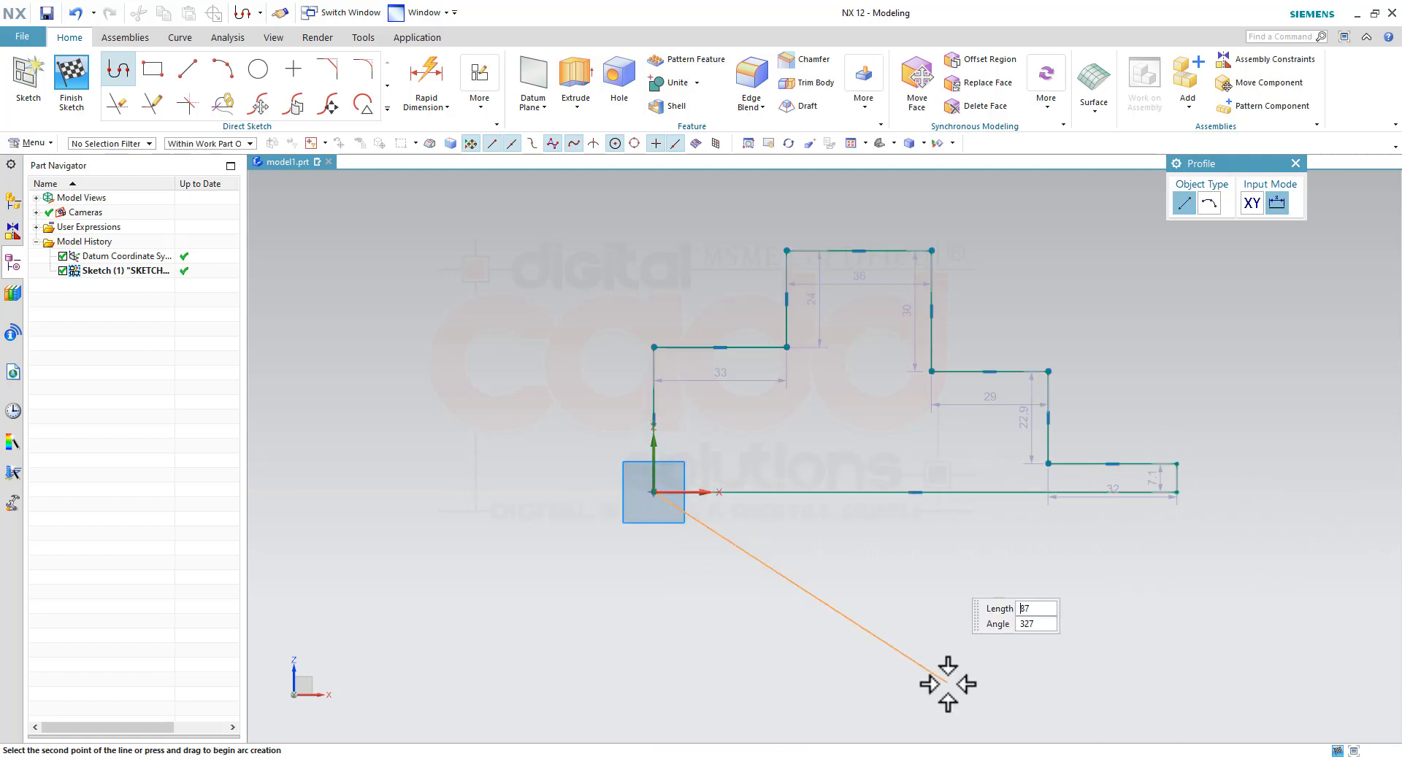
{"action": "middle_click", "coordinate": [892, 624]}
{"action": "middle_click", "coordinate": [892, 624]}
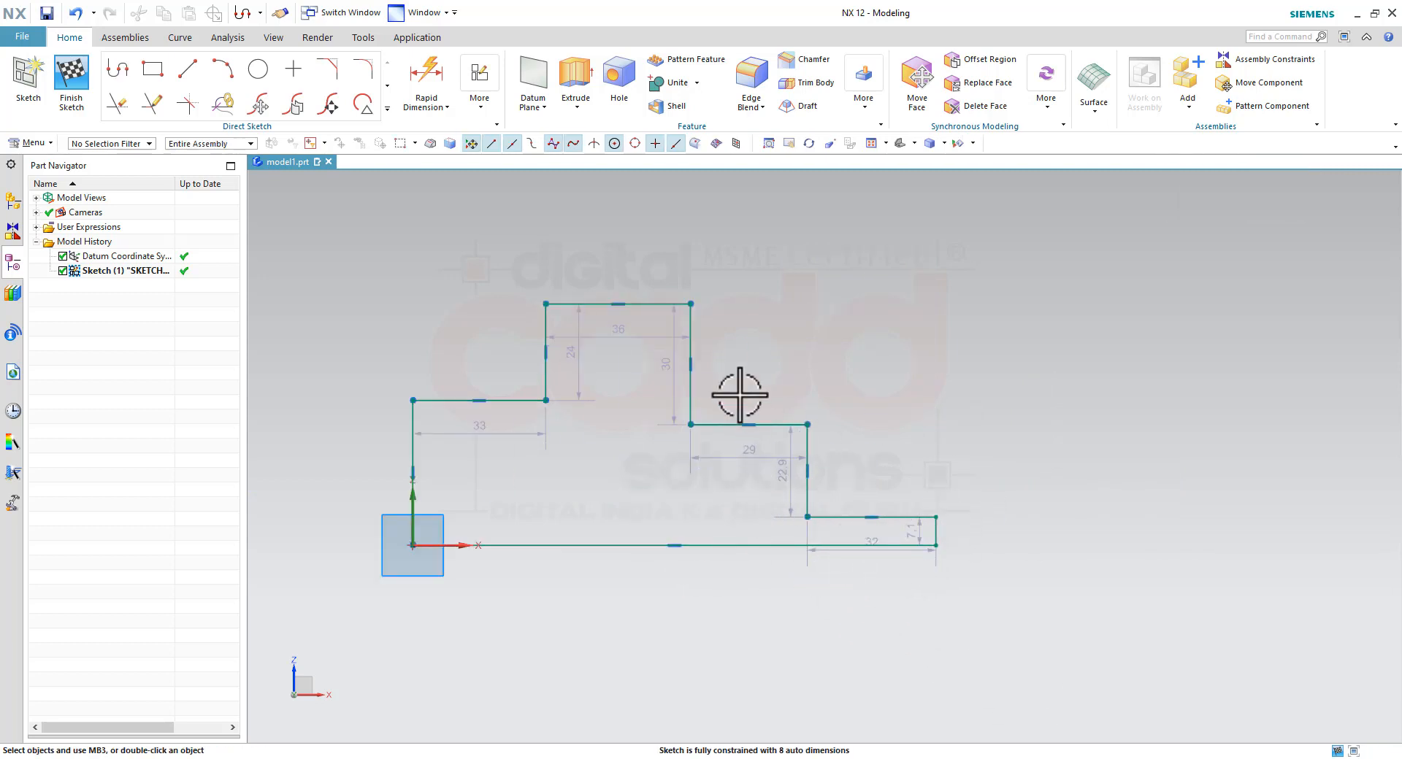
Reshape the profile by moving four step corners, giving successive step widths of about 37.3, 46.3, 19.6 and 26.8 mm.
{"action": "mouse_move", "coordinate": [691, 304]}
{"action": "left_mouse_down"}
{"action": "mouse_move", "coordinate": [757, 286]}
{"action": "mouse_move", "coordinate": [819, 228]}
{"action": "mouse_move", "coordinate": [749, 212]}
{"action": "left_mouse_up"}
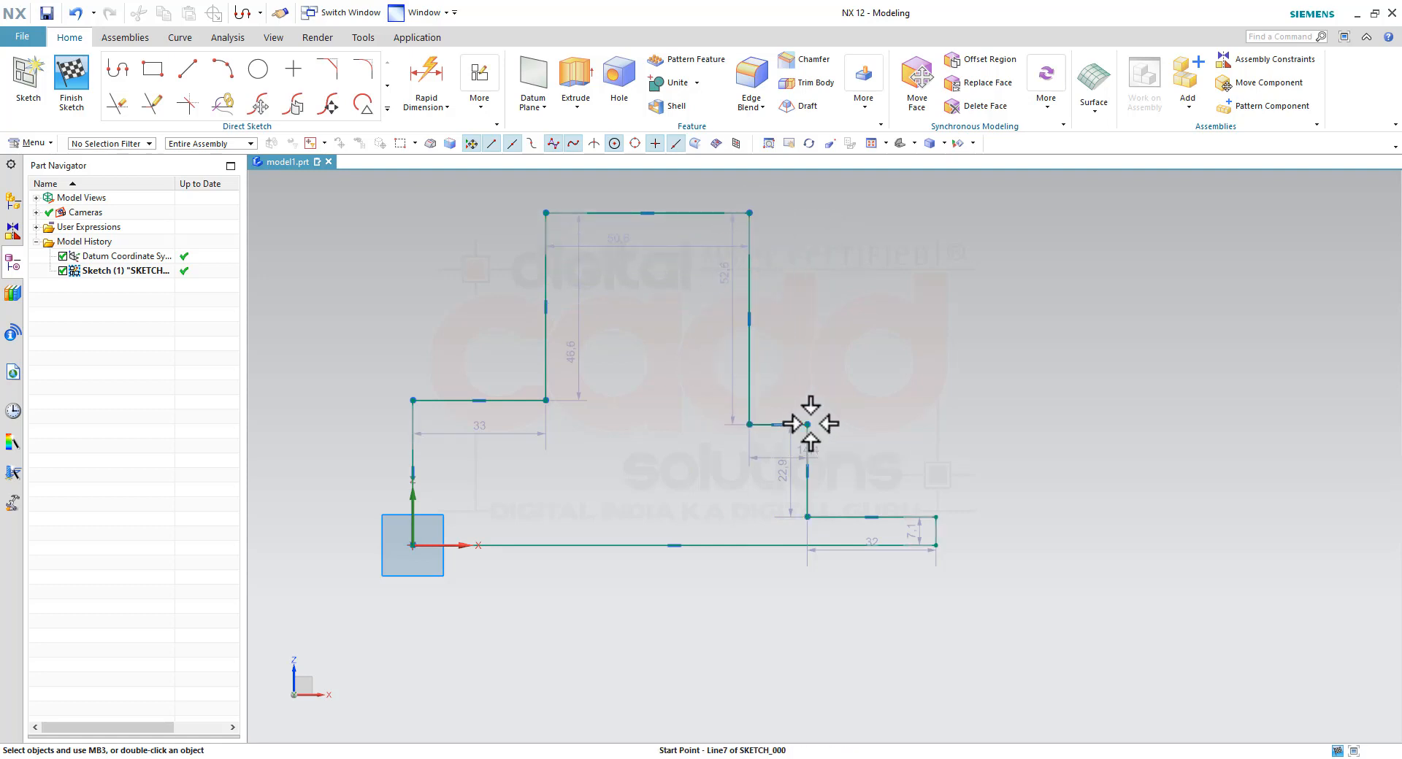
{"action": "left_click_drag", "start_coordinate": [806, 423], "coordinate": [891, 332]}
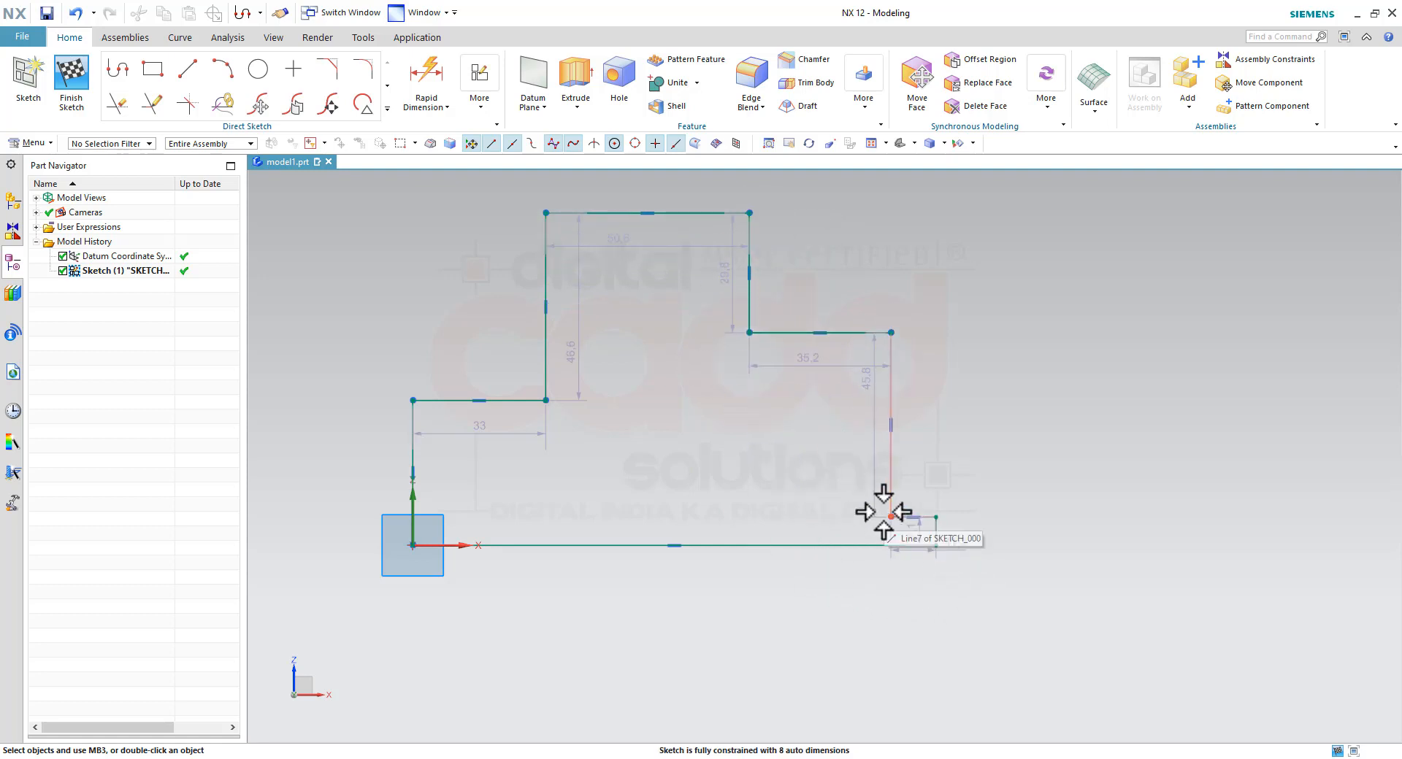
{"action": "left_click_drag", "start_coordinate": [889, 516], "coordinate": [828, 463]}
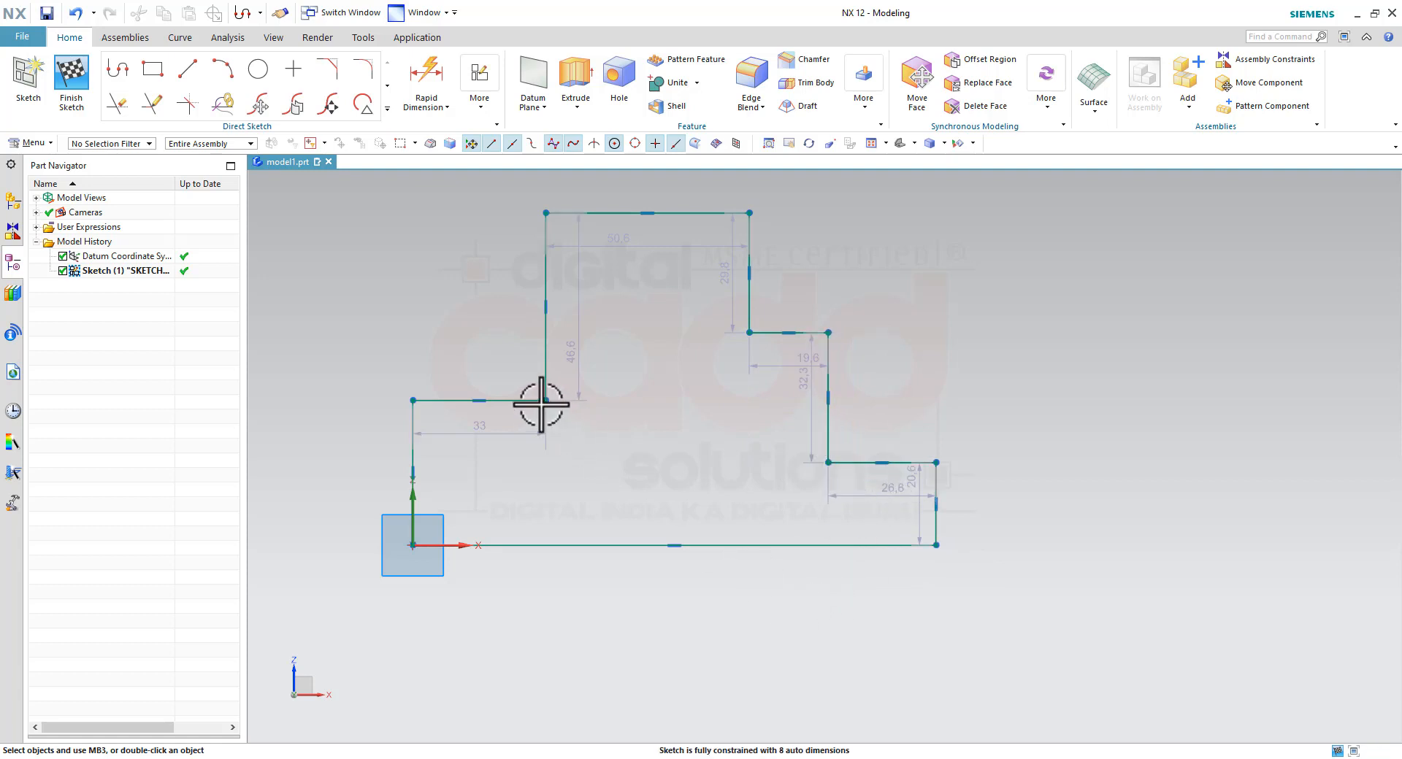
{"action": "mouse_move", "coordinate": [544, 400]}
{"action": "left_mouse_down"}
{"action": "mouse_move", "coordinate": [492, 367]}
{"action": "mouse_move", "coordinate": [563, 397]}
{"action": "left_mouse_up"}
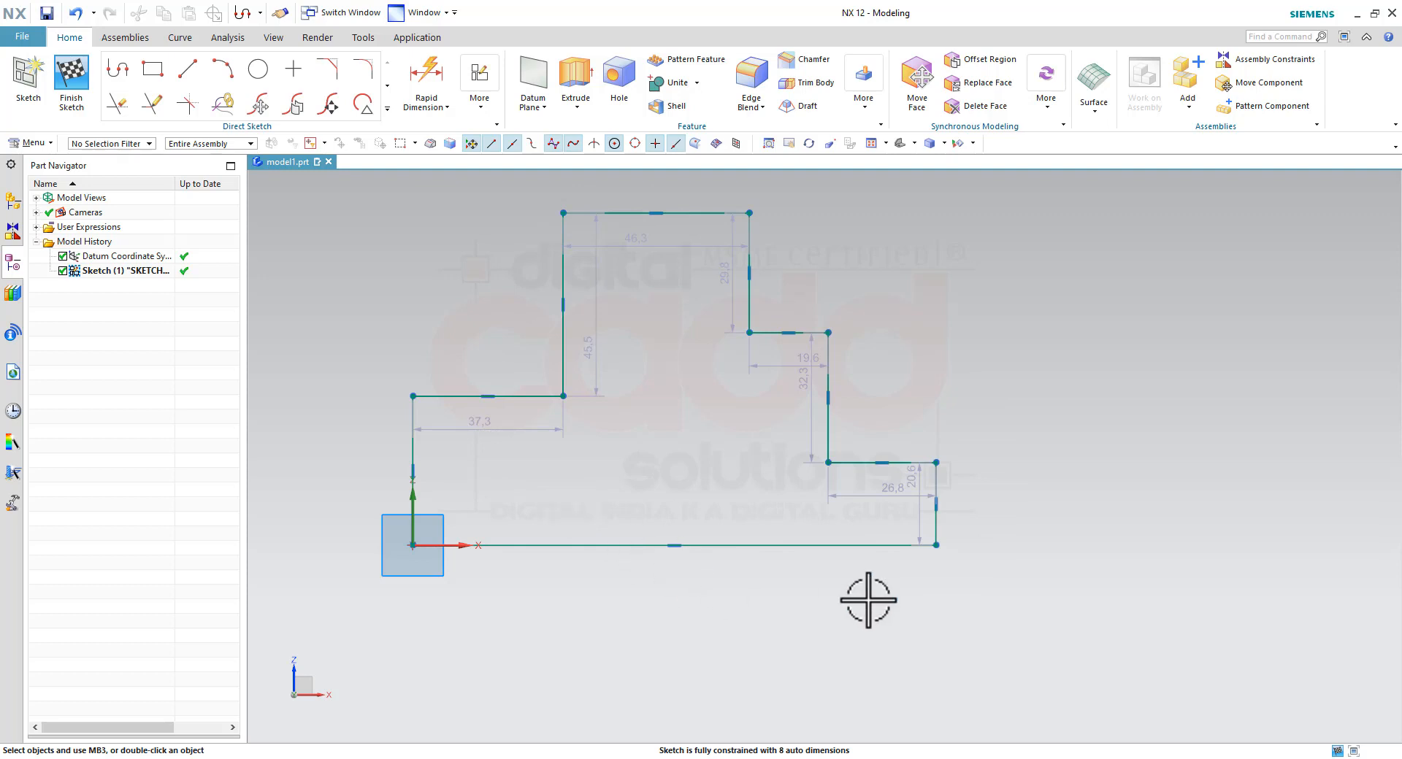
Reposition the step dimensions outside the profile and move the first step's inner corner to widen that step to about 57.5 mm.
{"action": "left_click_drag", "start_coordinate": [919, 516], "coordinate": [1001, 501]}
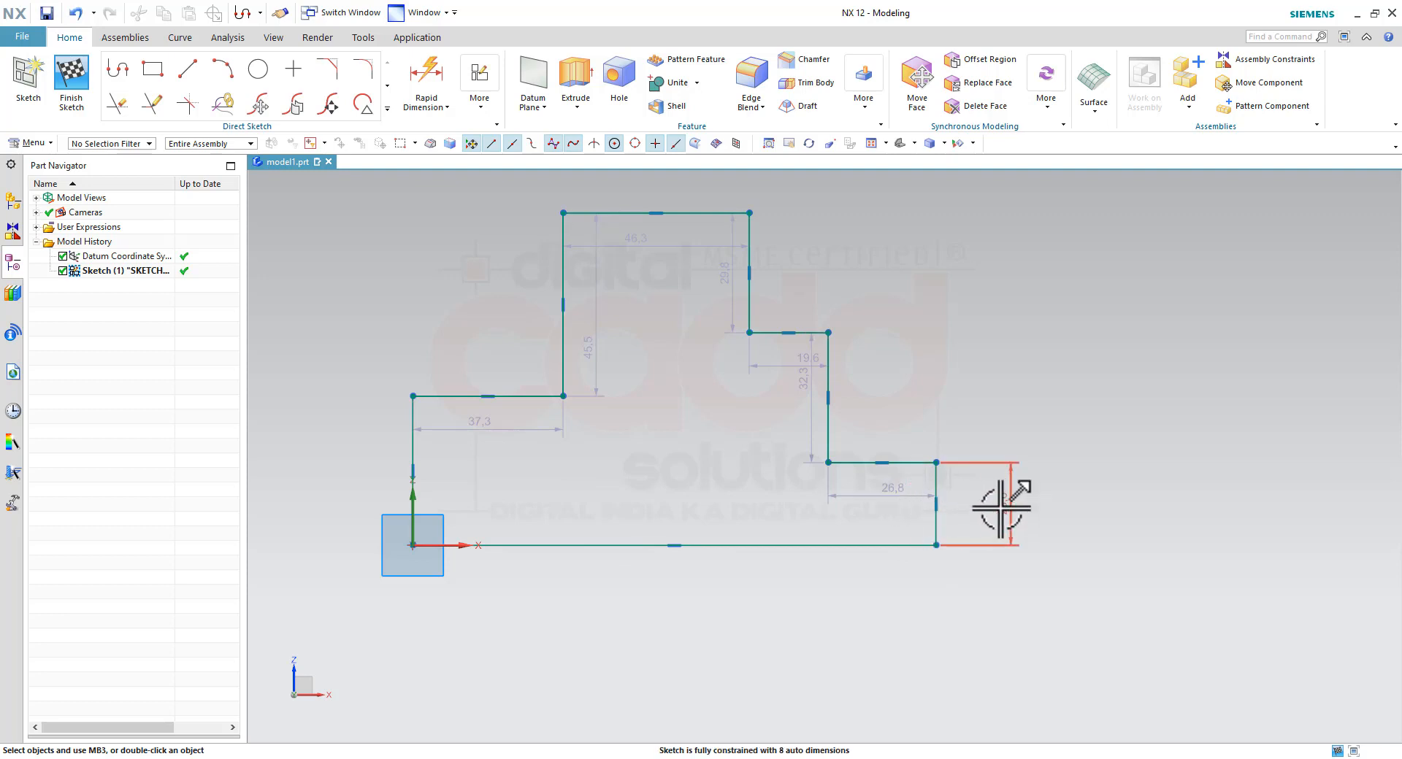
{"action": "left_click_drag", "start_coordinate": [908, 490], "coordinate": [908, 406]}
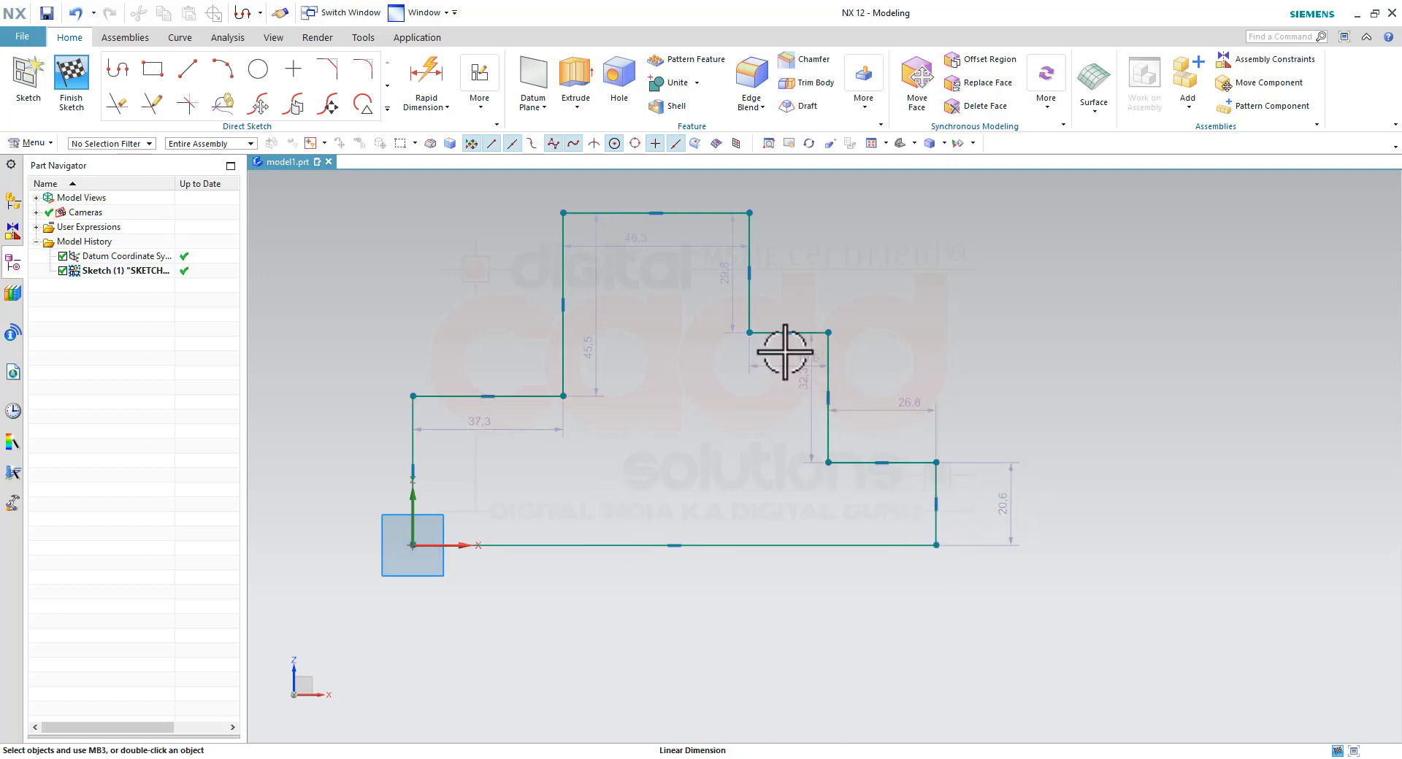
{"action": "mouse_move", "coordinate": [781, 353]}
{"action": "left_mouse_down"}
{"action": "mouse_move", "coordinate": [788, 275]}
{"action": "mouse_move", "coordinate": [730, 266]}
{"action": "mouse_move", "coordinate": [870, 272]}
{"action": "left_mouse_up"}
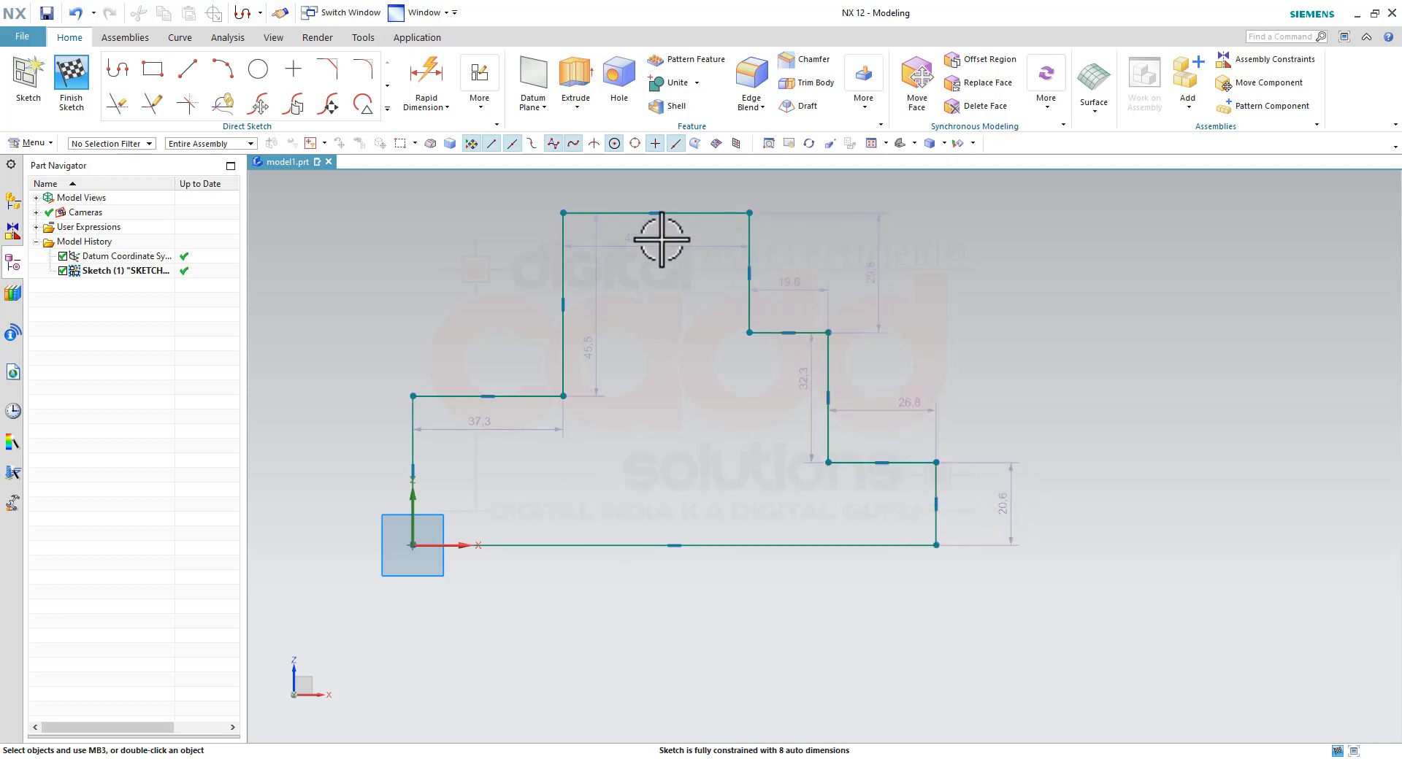
{"action": "left_click_drag", "start_coordinate": [661, 239], "coordinate": [655, 193]}
{"action": "left_click_drag", "start_coordinate": [596, 286], "coordinate": [499, 270]}
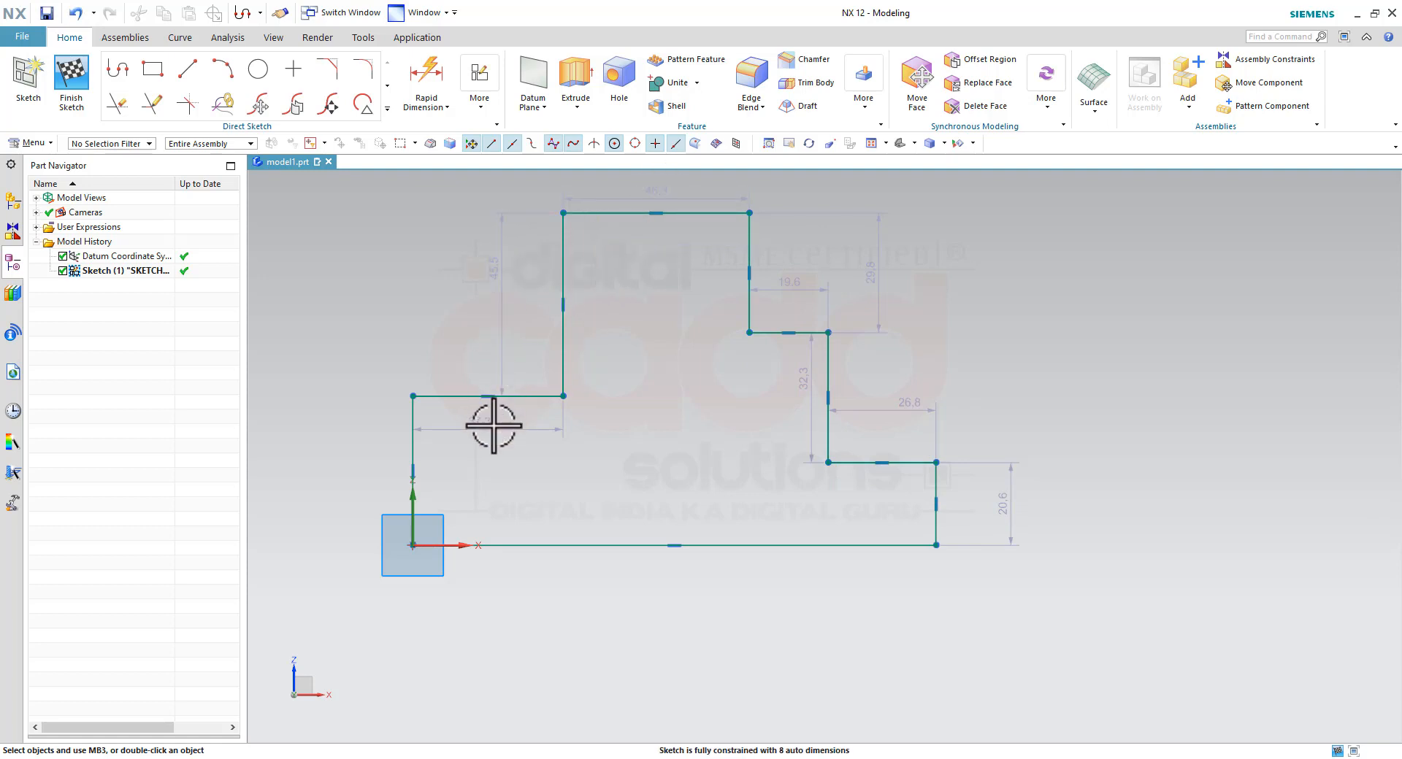
{"action": "left_click_drag", "start_coordinate": [482, 423], "coordinate": [476, 309]}
{"action": "mouse_move", "coordinate": [562, 396]}
{"action": "left_mouse_down"}
{"action": "mouse_move", "coordinate": [500, 400]}
{"action": "mouse_move", "coordinate": [582, 468]}
{"action": "mouse_move", "coordinate": [635, 378]}
{"action": "mouse_move", "coordinate": [645, 416]}
{"action": "left_mouse_up"}
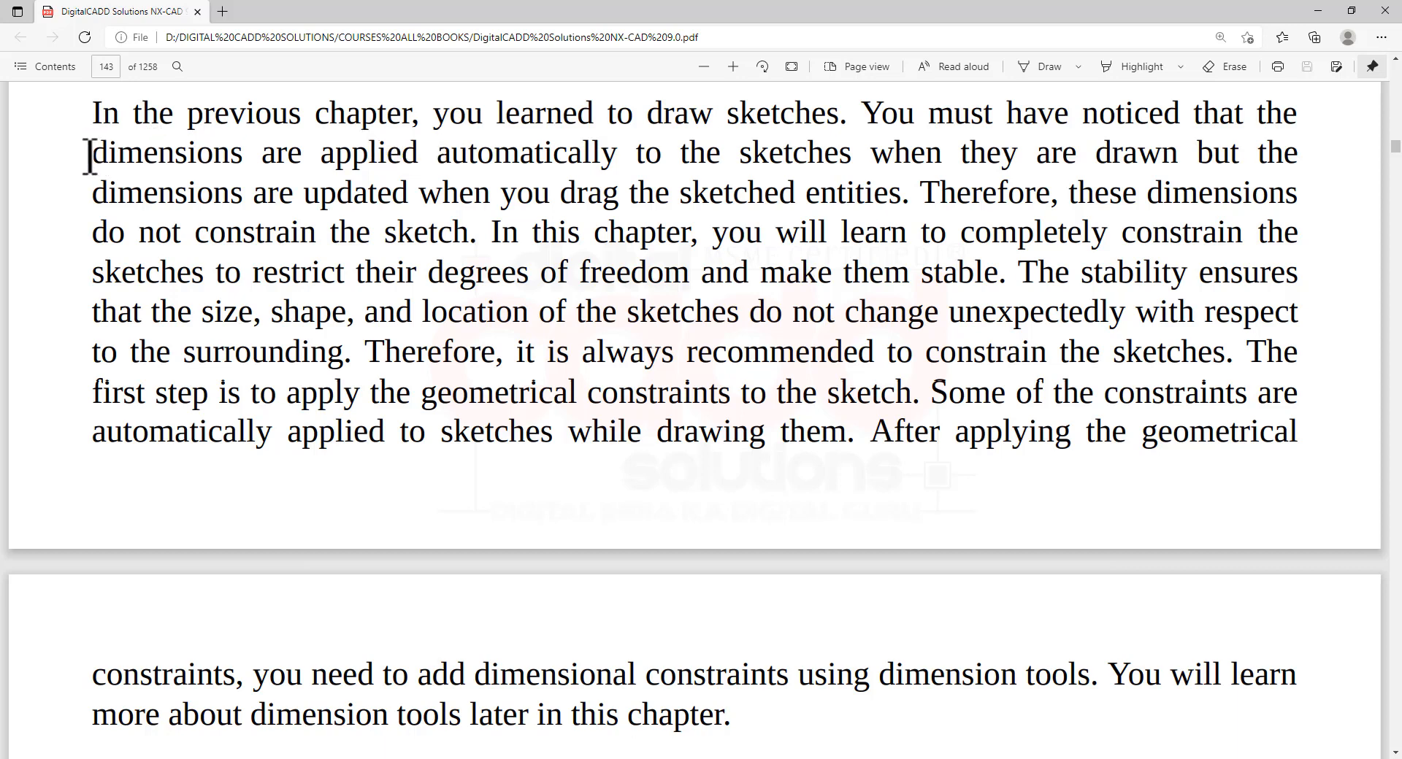
In the PDF, select the phrases "dimensions are applied automatically" and "updated when you drag the sketched entities" for reading.
{"action": "left_click_drag", "start_coordinate": [89, 156], "coordinate": [629, 156]}
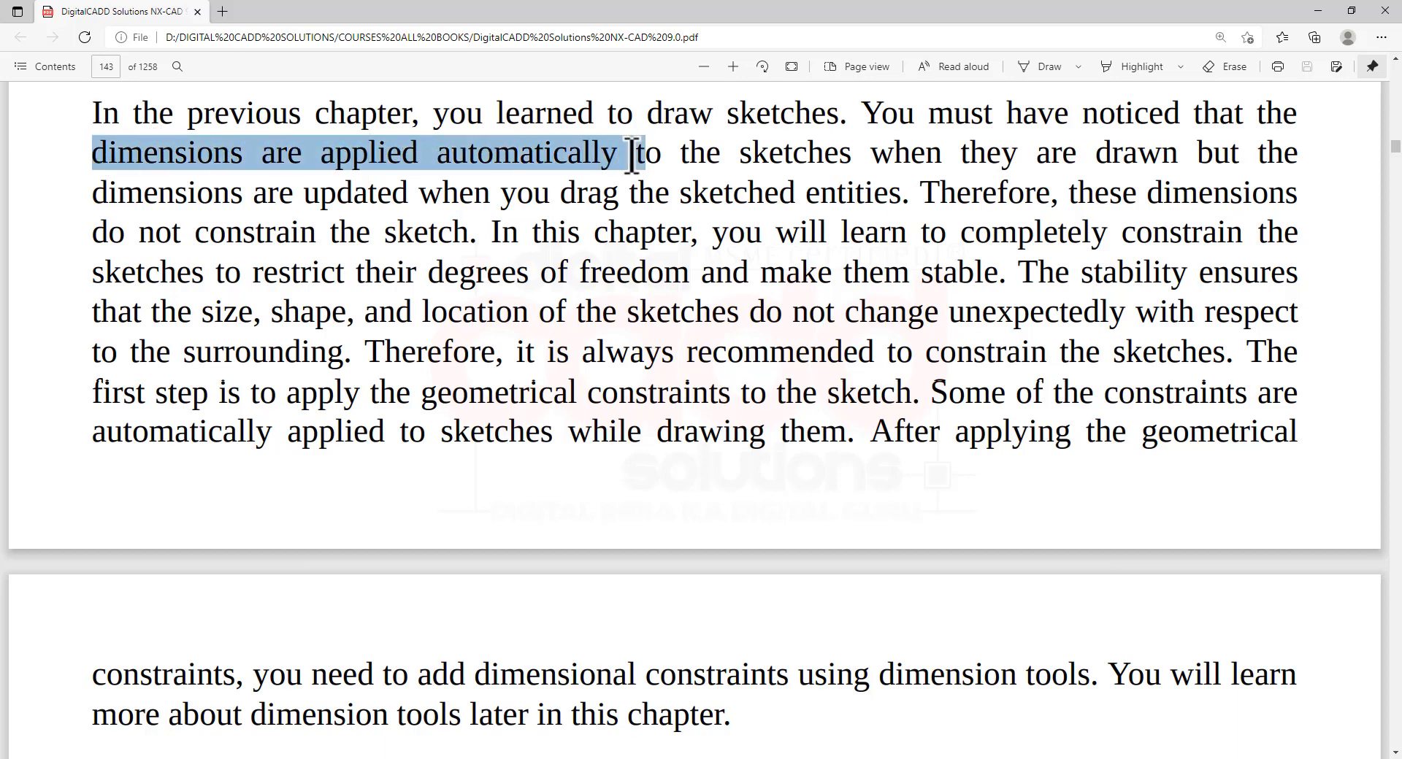
{"action": "left_click", "coordinate": [556, 194]}
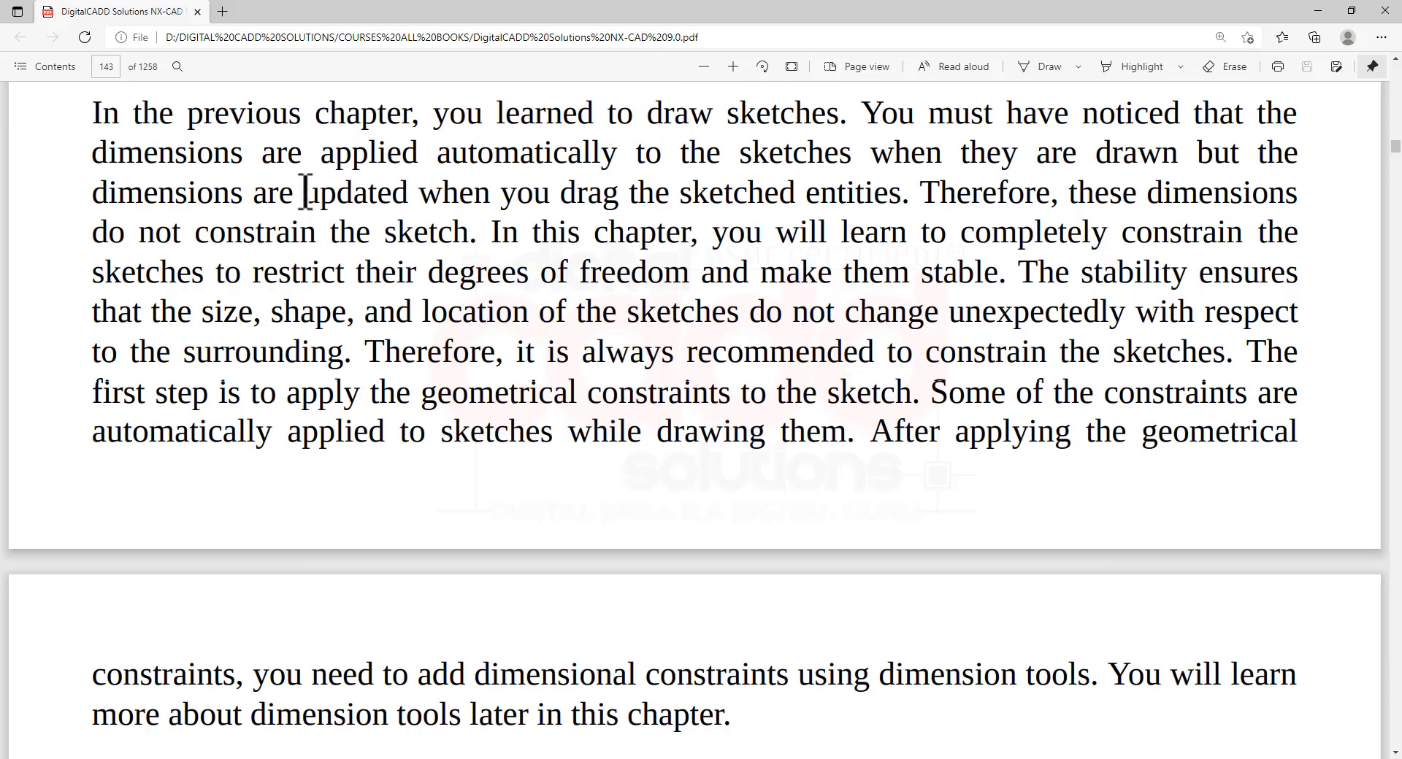
{"action": "left_click_drag", "start_coordinate": [306, 192], "coordinate": [911, 192]}
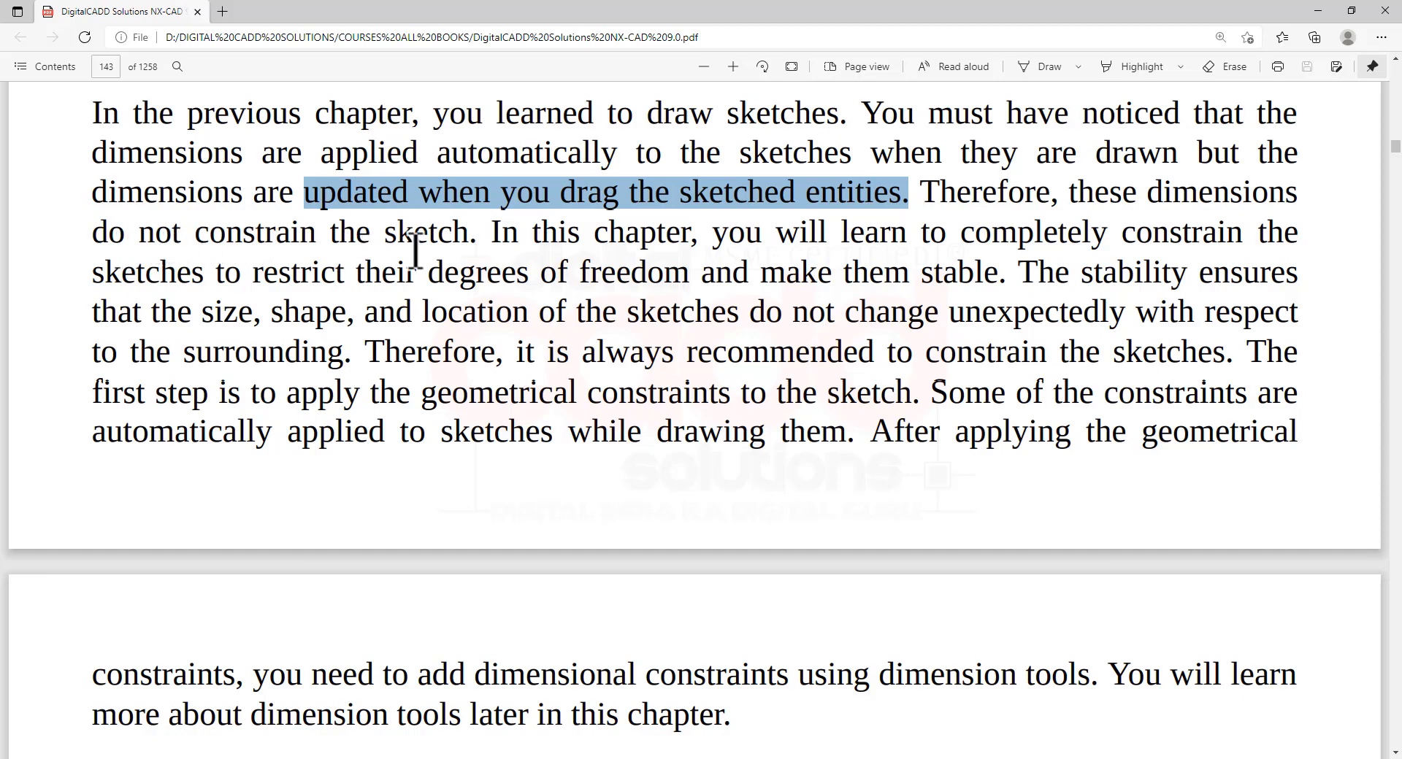
Switch to NX 12 and move the lowest step's outer corner, making that step about 35.2 mm wide and 38.9 mm high.
{"action": "key", "text": "alt+Tab"}
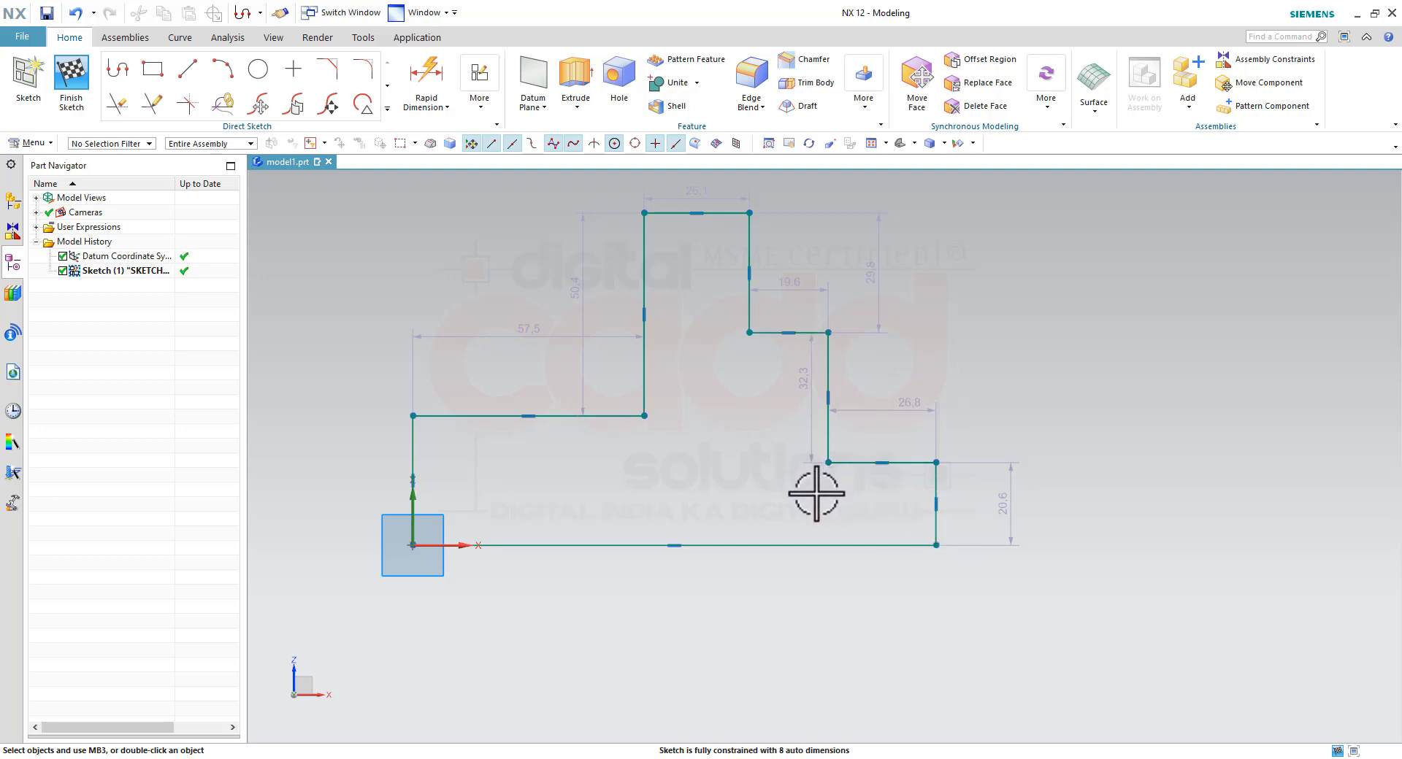
{"action": "left_click_drag", "start_coordinate": [954, 435], "coordinate": [971, 388]}
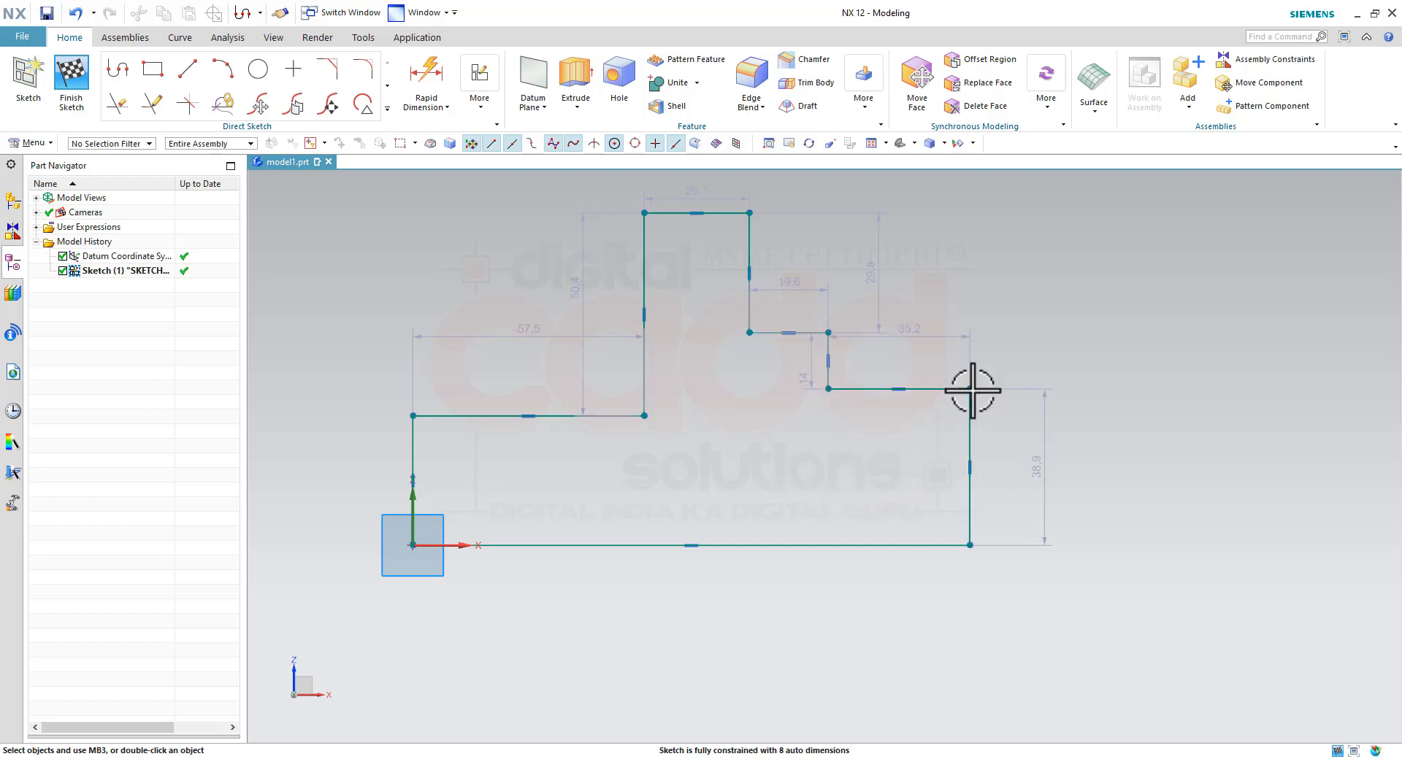
Move the first step's inner corner to about 39.3 mm width and the lowest step's inner corner to about 35 mm width and 24.5 mm height.
{"action": "left_click_drag", "start_coordinate": [644, 415], "coordinate": [571, 440]}
{"action": "left_click_drag", "start_coordinate": [827, 389], "coordinate": [829, 446]}
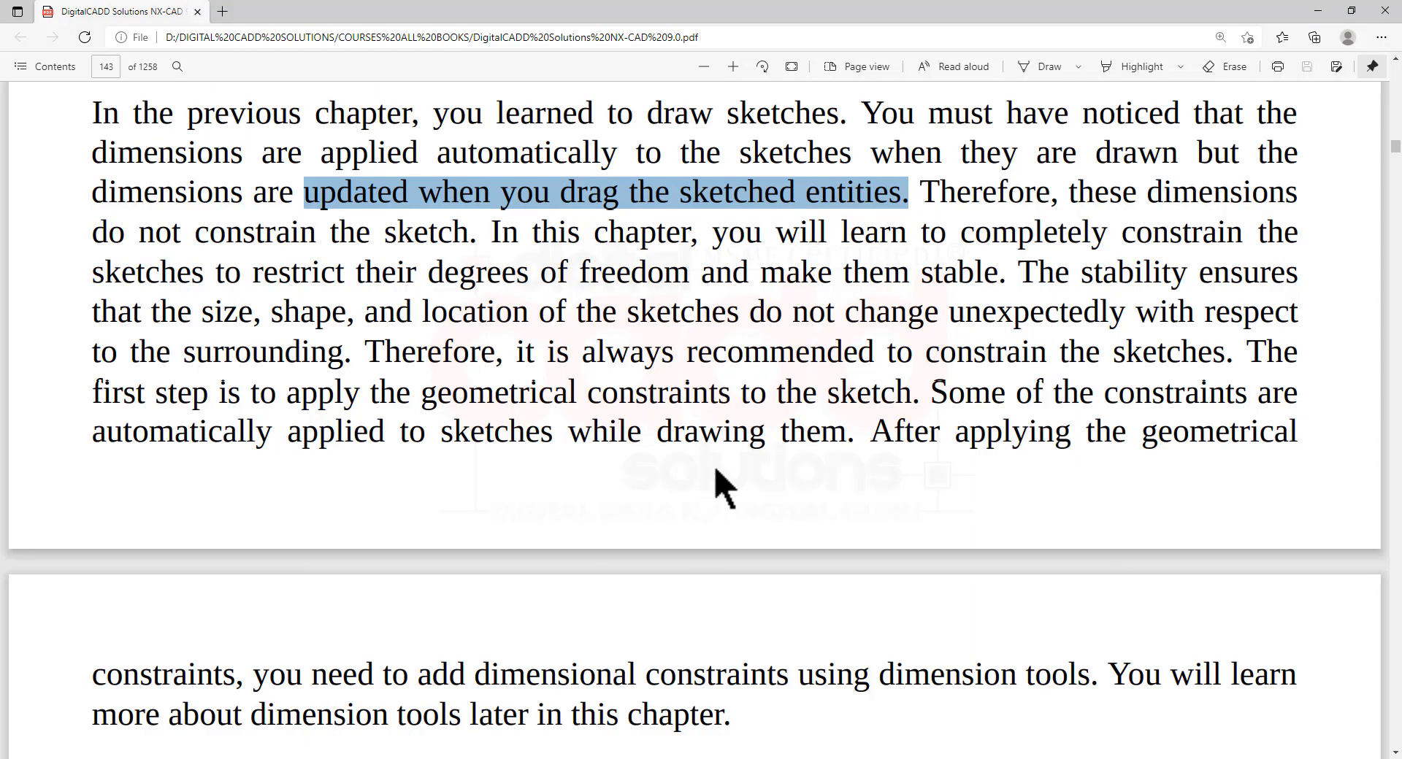
Switch to the PDF and select the passage from "In this chapter, you will learn" through "After applying the geometrical" for reading.
{"action": "left_click_drag", "start_coordinate": [493, 232], "coordinate": [1333, 454]}
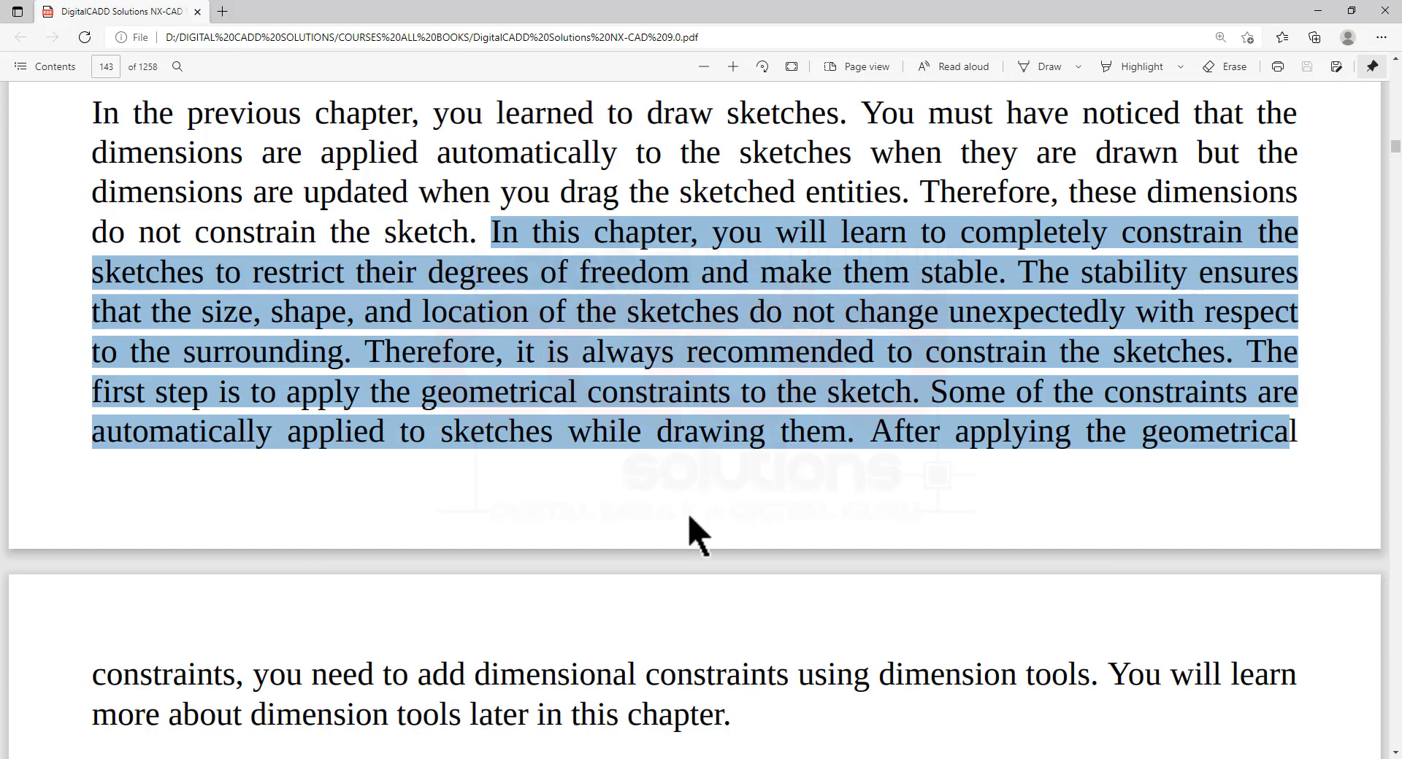
Switch to NX 12 and move the lowest step's outer and inner corners, making the step about 33.6 mm wide and 14 mm high.
{"action": "key", "text": "alt+Tab"}
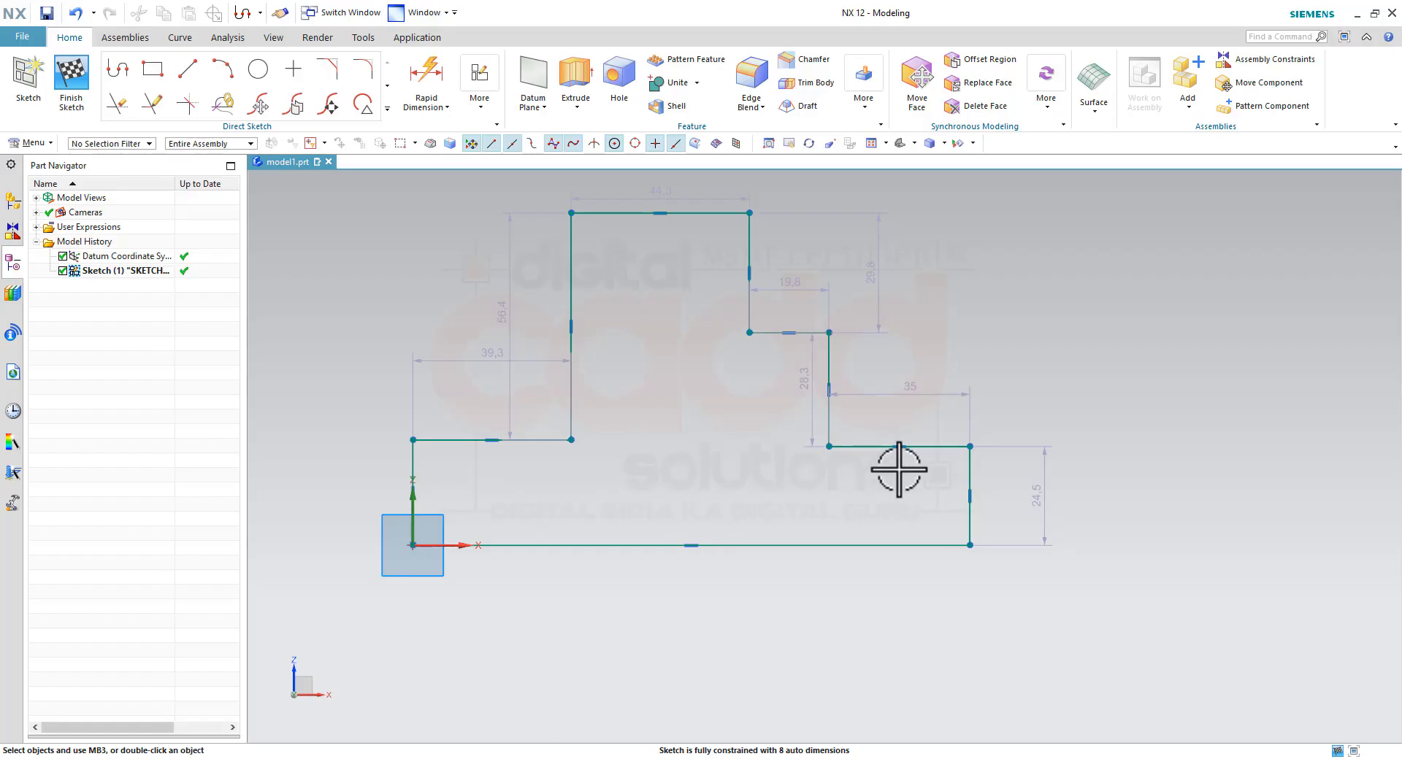
{"action": "mouse_move", "coordinate": [969, 445]}
{"action": "left_mouse_down"}
{"action": "mouse_move", "coordinate": [953, 428]}
{"action": "mouse_move", "coordinate": [989, 385]}
{"action": "mouse_move", "coordinate": [957, 470]}
{"action": "mouse_move", "coordinate": [968, 439]}
{"action": "left_mouse_up"}
{"action": "mouse_move", "coordinate": [820, 431]}
{"action": "left_mouse_down"}
{"action": "mouse_move", "coordinate": [776, 453]}
{"action": "mouse_move", "coordinate": [807, 448]}
{"action": "left_mouse_up"}
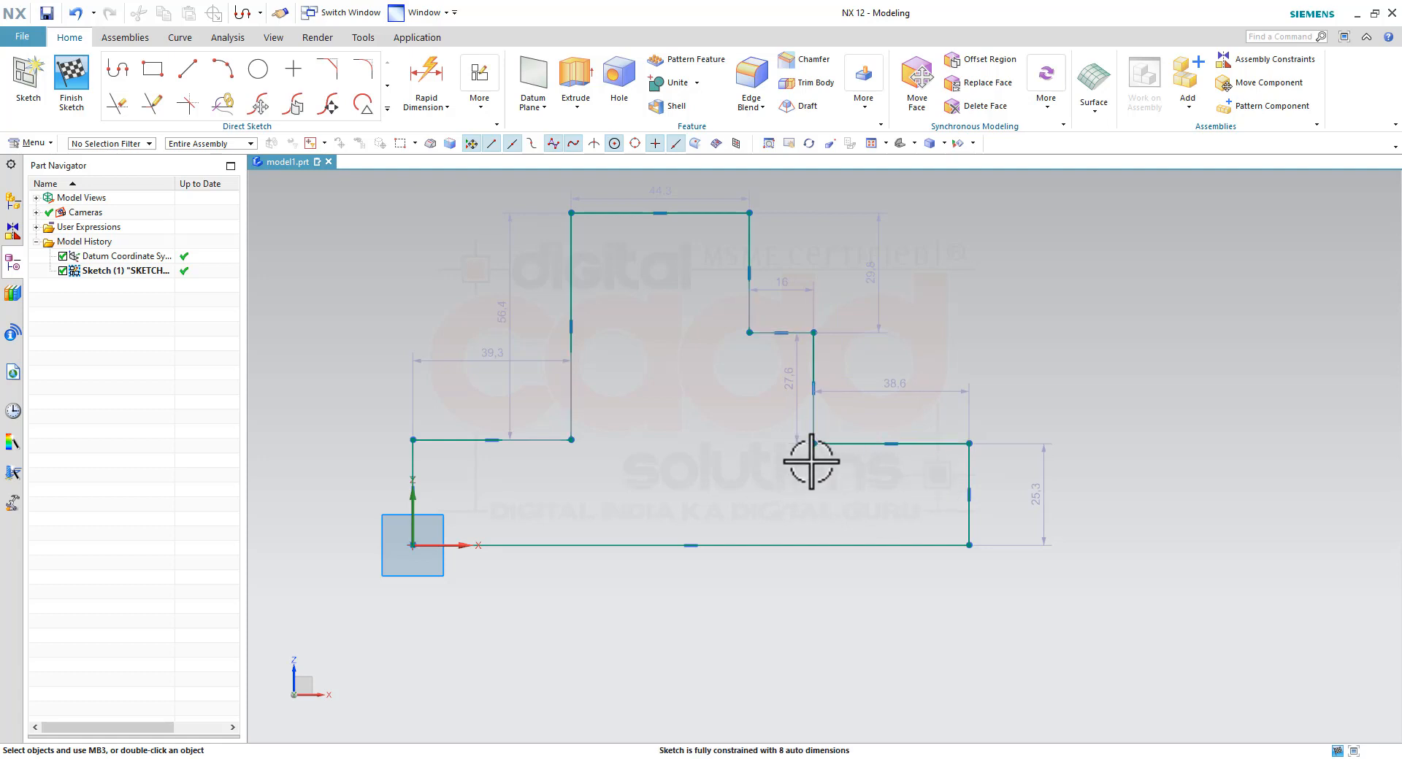
{"action": "mouse_move", "coordinate": [812, 441]}
{"action": "left_mouse_down"}
{"action": "mouse_move", "coordinate": [957, 344]}
{"action": "mouse_move", "coordinate": [776, 436]}
{"action": "mouse_move", "coordinate": [1004, 389]}
{"action": "mouse_move", "coordinate": [832, 479]}
{"action": "mouse_move", "coordinate": [1035, 310]}
{"action": "mouse_move", "coordinate": [966, 491]}
{"action": "mouse_move", "coordinate": [969, 267]}
{"action": "mouse_move", "coordinate": [1095, 475]}
{"action": "mouse_move", "coordinate": [1176, 448]}
{"action": "mouse_move", "coordinate": [1032, 435]}
{"action": "mouse_move", "coordinate": [912, 229]}
{"action": "mouse_move", "coordinate": [914, 331]}
{"action": "mouse_move", "coordinate": [1182, 440]}
{"action": "mouse_move", "coordinate": [804, 487]}
{"action": "mouse_move", "coordinate": [879, 481]}
{"action": "mouse_move", "coordinate": [834, 488]}
{"action": "left_mouse_up"}
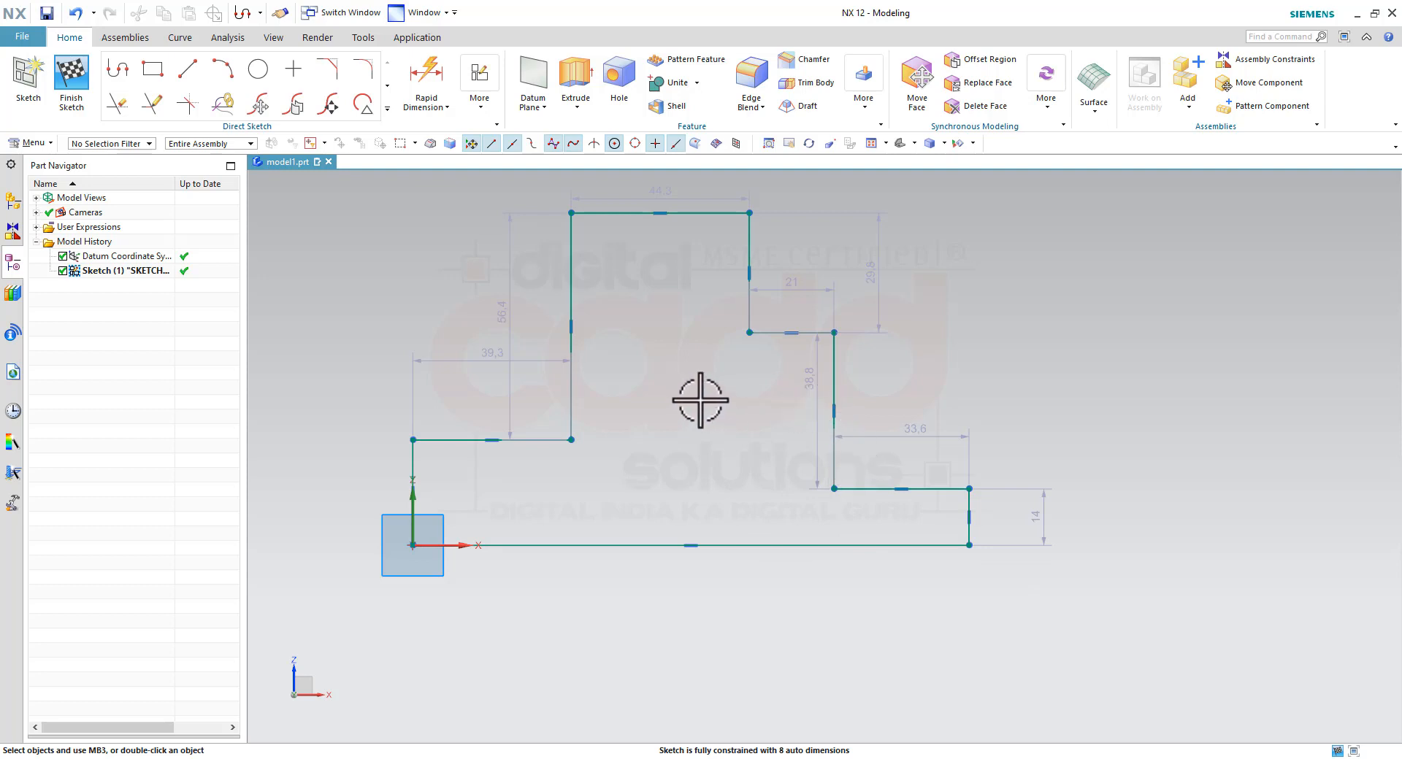
Switch to the PDF and select the passage from "The stability ensures" through "After applying the geometrical" for reading.
{"action": "key", "text": "alt+Tab"}
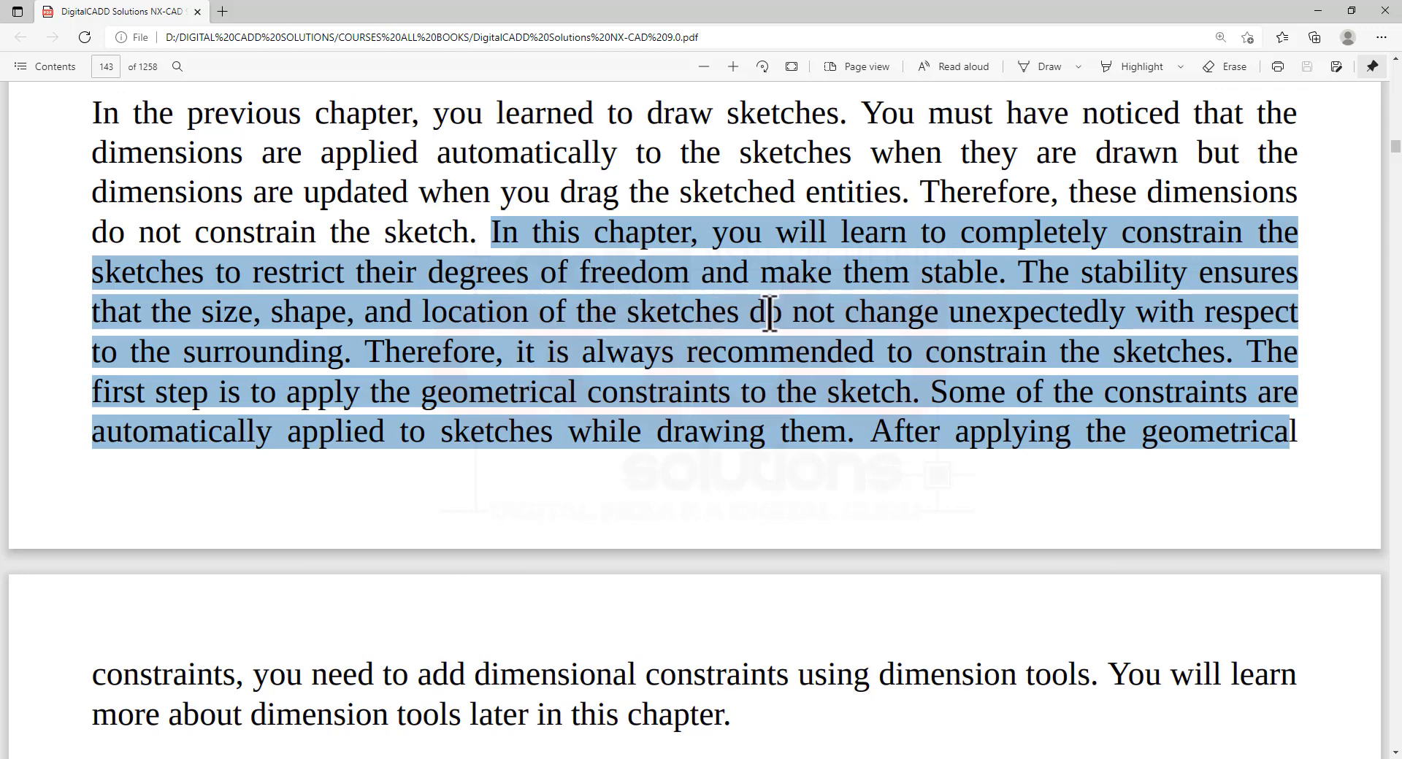
{"action": "left_click_drag", "start_coordinate": [1019, 281], "coordinate": [1264, 444]}
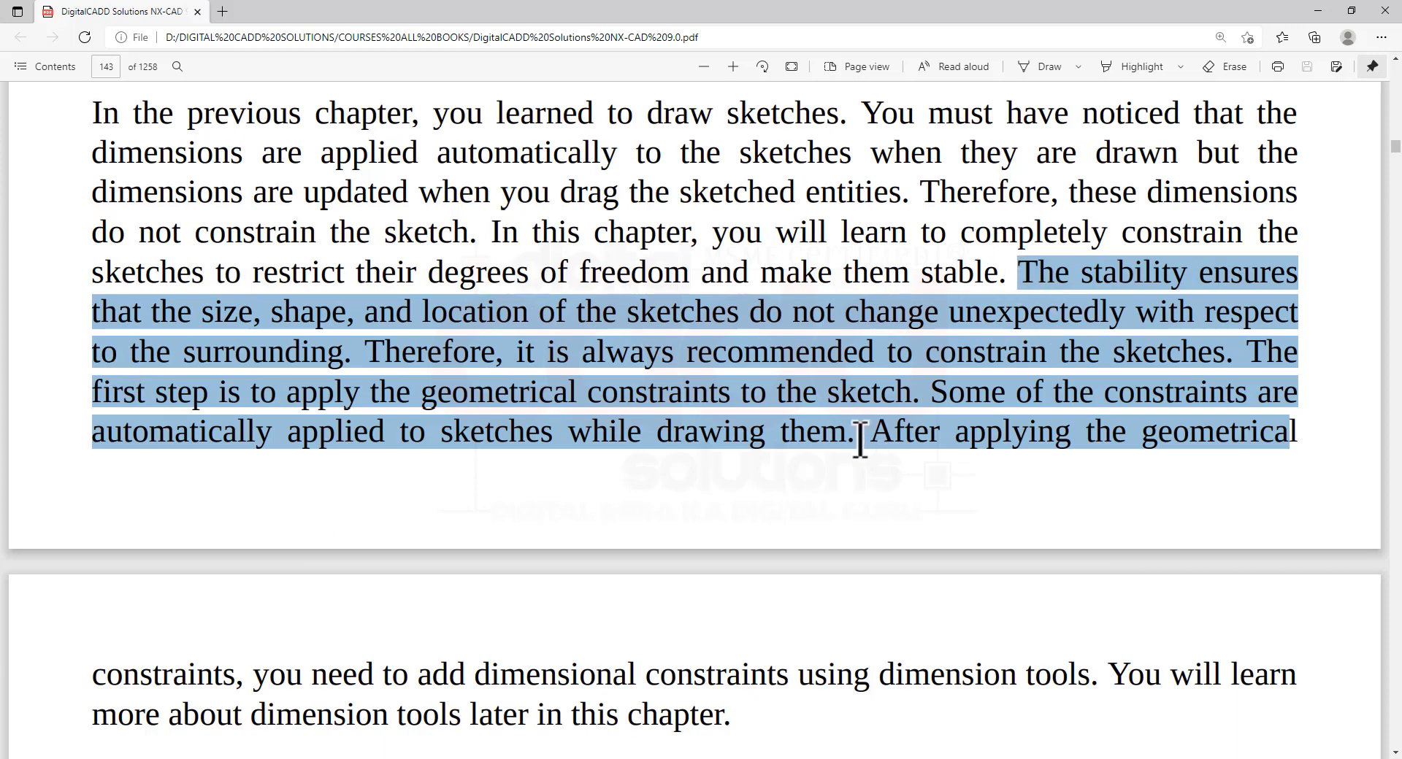
Switch to NX 12 and move the base line's free endpoint and the lowest step's horizontal edge, making the step about 31 mm wide and 25.1 mm high.
{"action": "key", "text": "alt+Tab"}
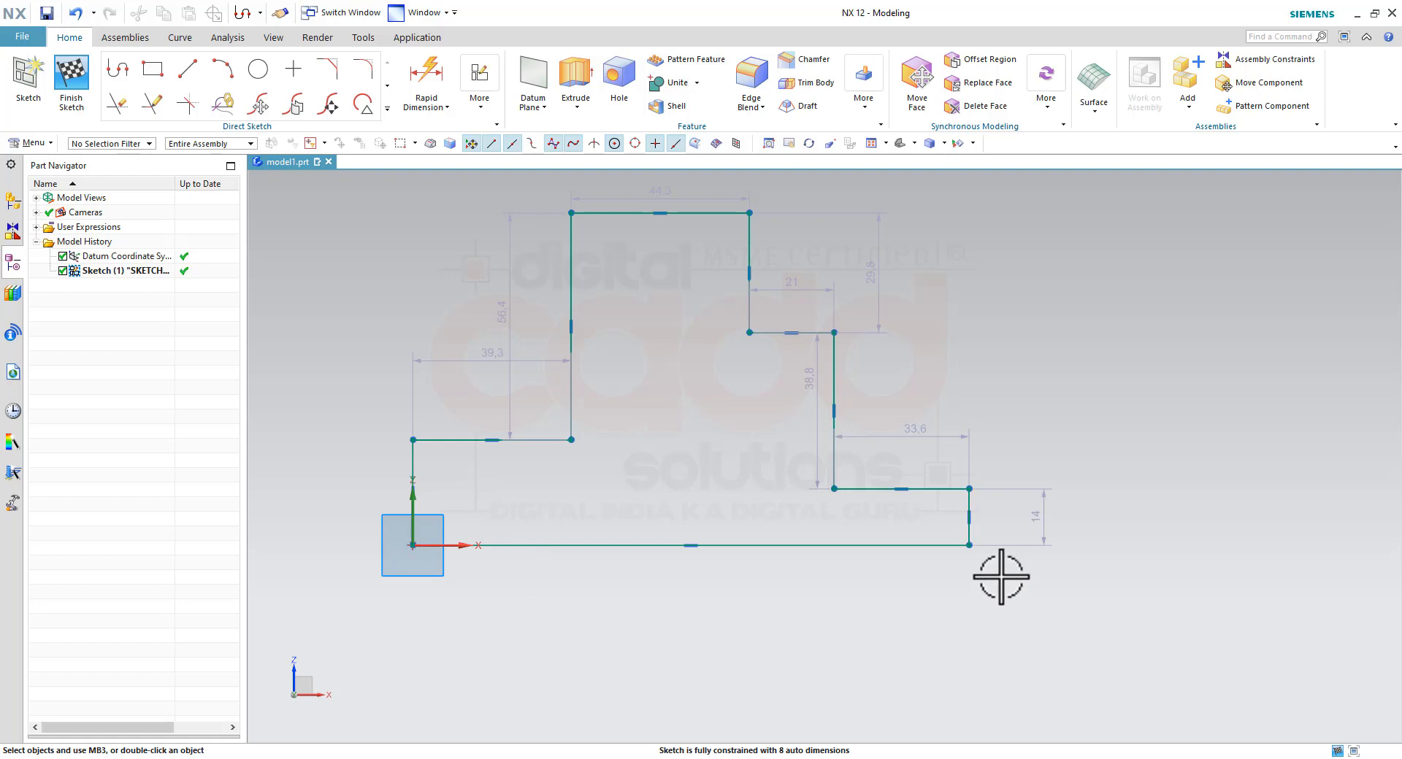
{"action": "mouse_move", "coordinate": [973, 548]}
{"action": "left_mouse_down"}
{"action": "mouse_move", "coordinate": [1168, 550]}
{"action": "mouse_move", "coordinate": [904, 551]}
{"action": "mouse_move", "coordinate": [959, 552]}
{"action": "left_mouse_up"}
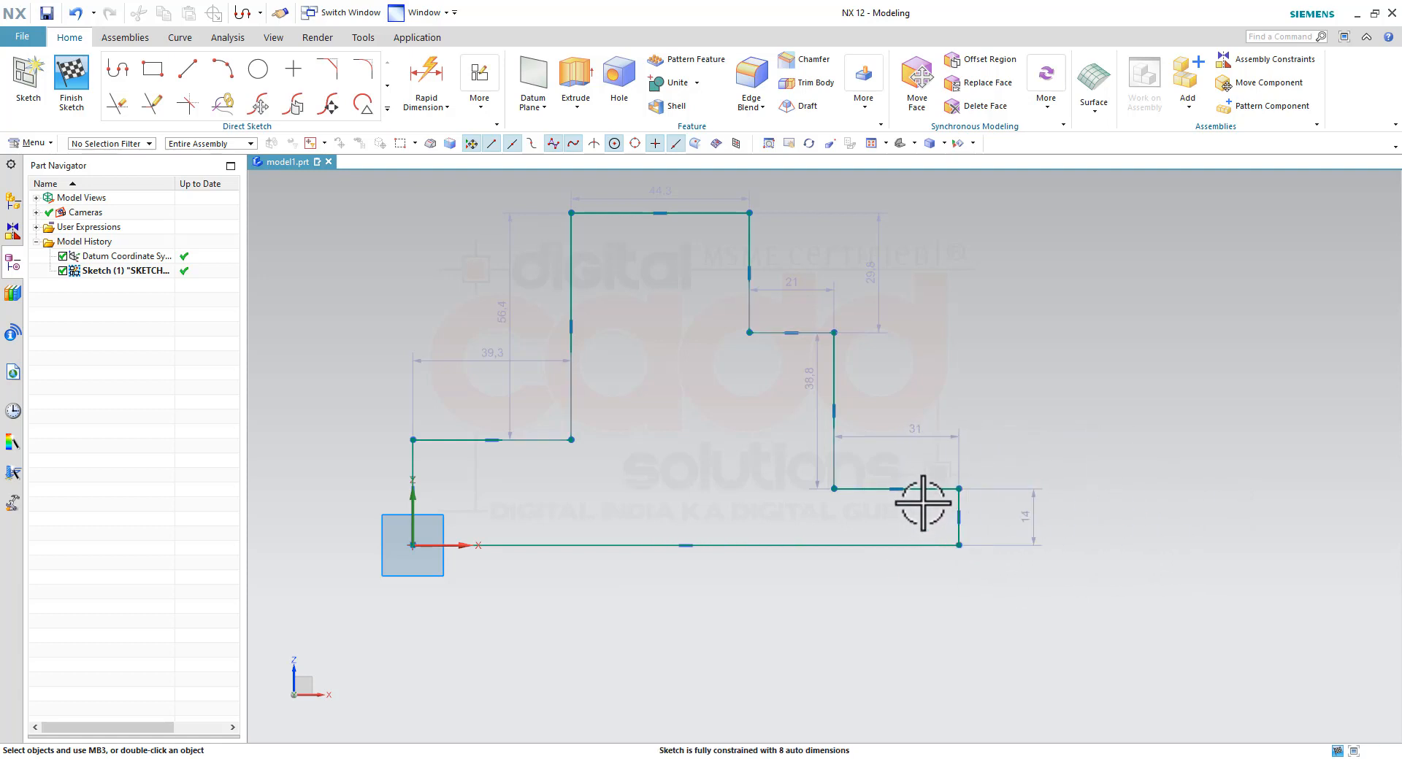
{"action": "left_click_drag", "start_coordinate": [925, 484], "coordinate": [923, 447]}
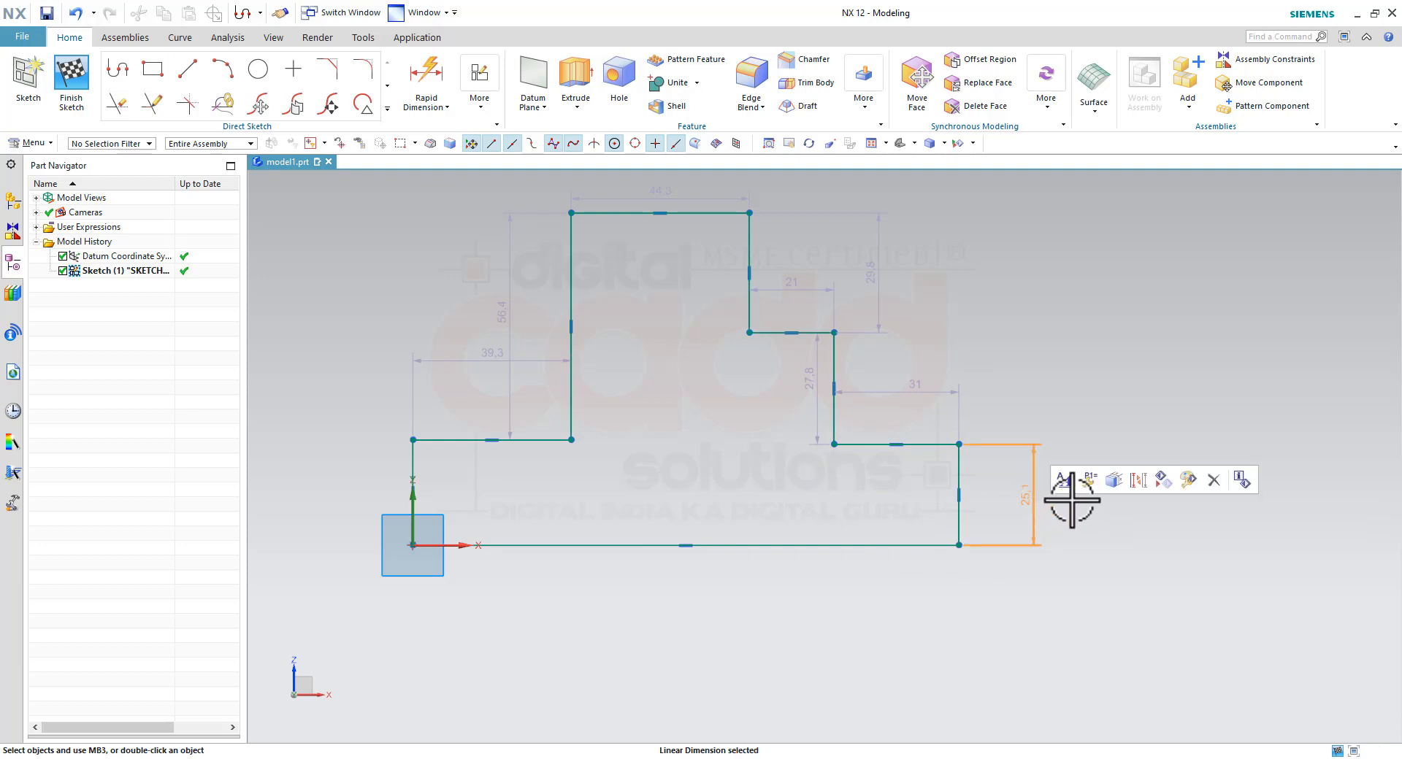
Convert the lowest step's automatic height dimension to a driving dimension and move its outer corner to about 29.4 mm step width.
{"action": "left_click", "coordinate": [1137, 487]}
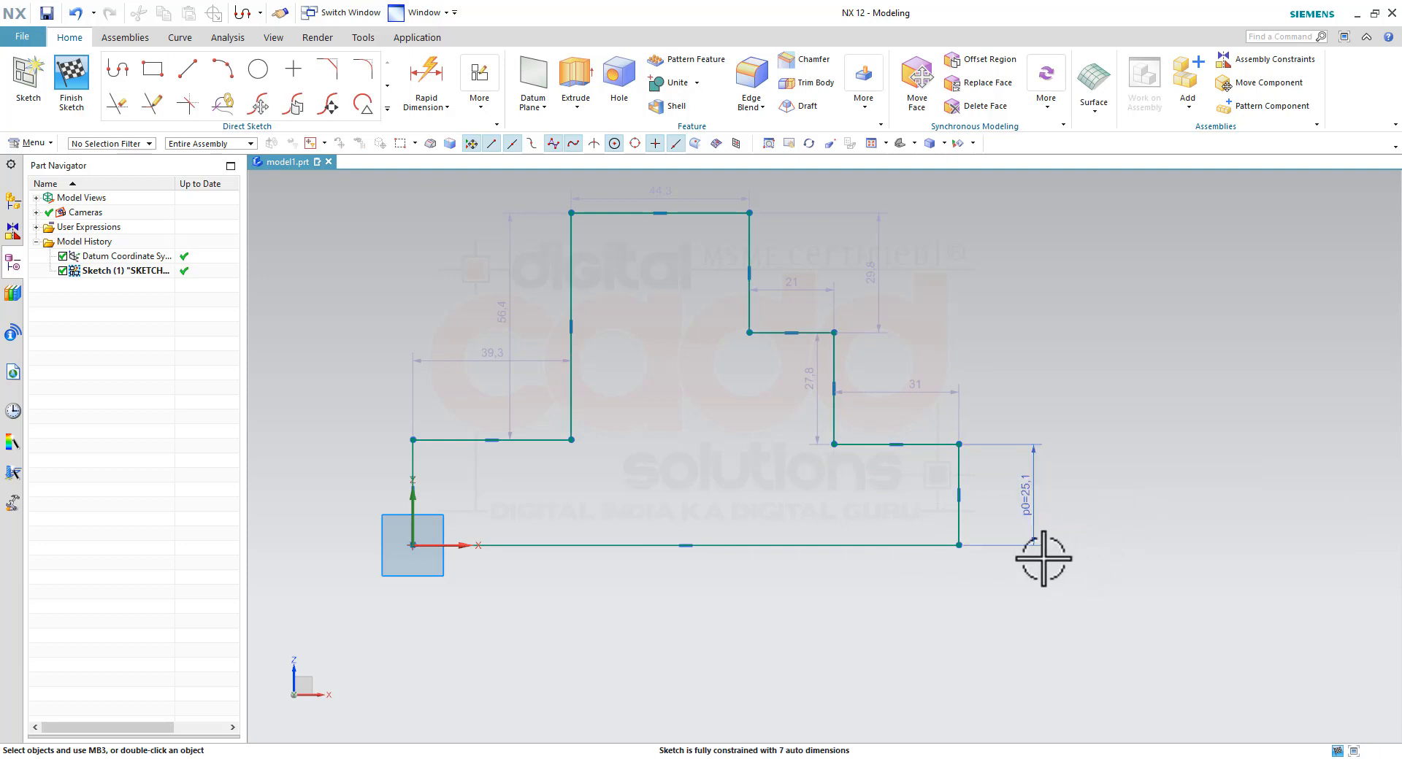
{"action": "mouse_move", "coordinate": [958, 444]}
{"action": "left_mouse_down"}
{"action": "mouse_move", "coordinate": [960, 428]}
{"action": "mouse_move", "coordinate": [941, 441]}
{"action": "mouse_move", "coordinate": [944, 406]}
{"action": "mouse_move", "coordinate": [949, 428]}
{"action": "left_mouse_up"}
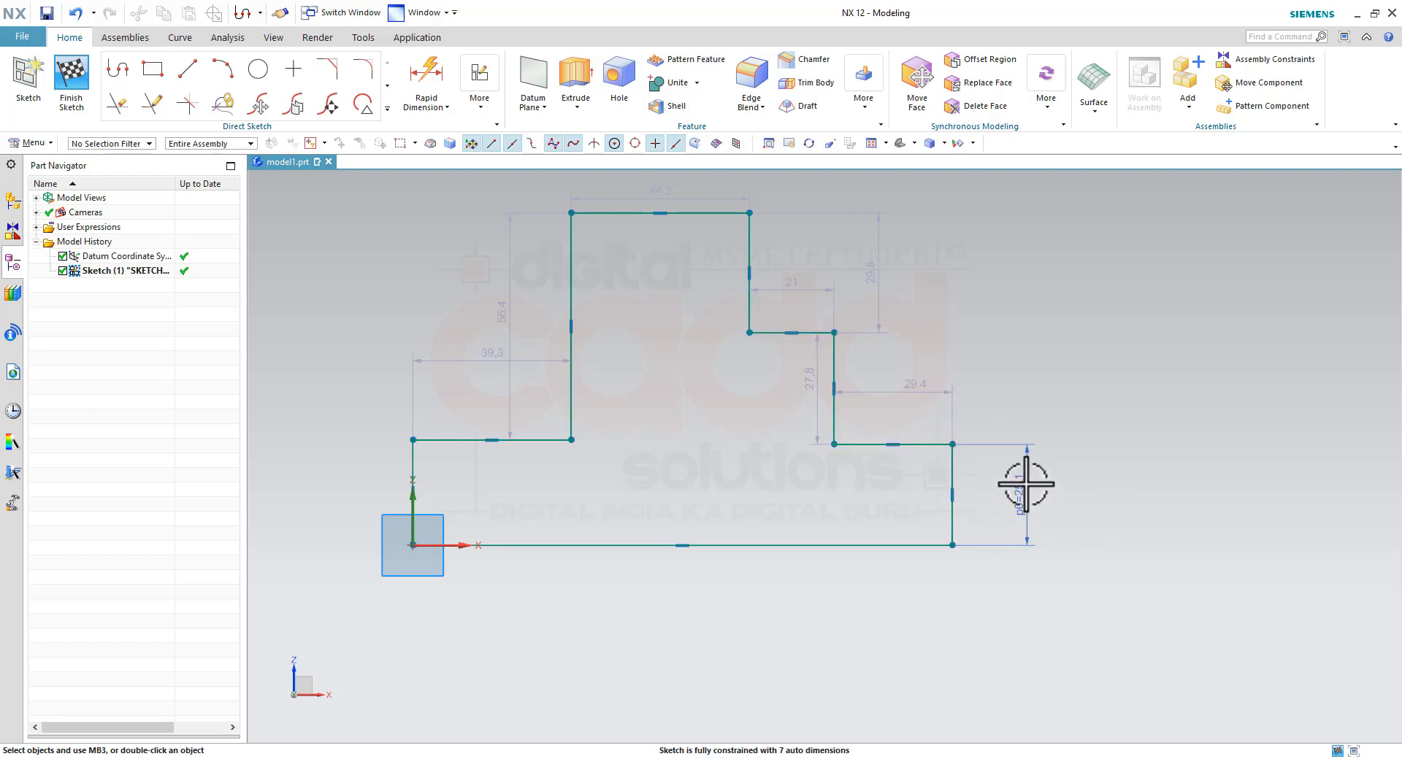
Set the lowest step's height dimension to 25 mm.
{"action": "double_click", "coordinate": [1023, 504]}
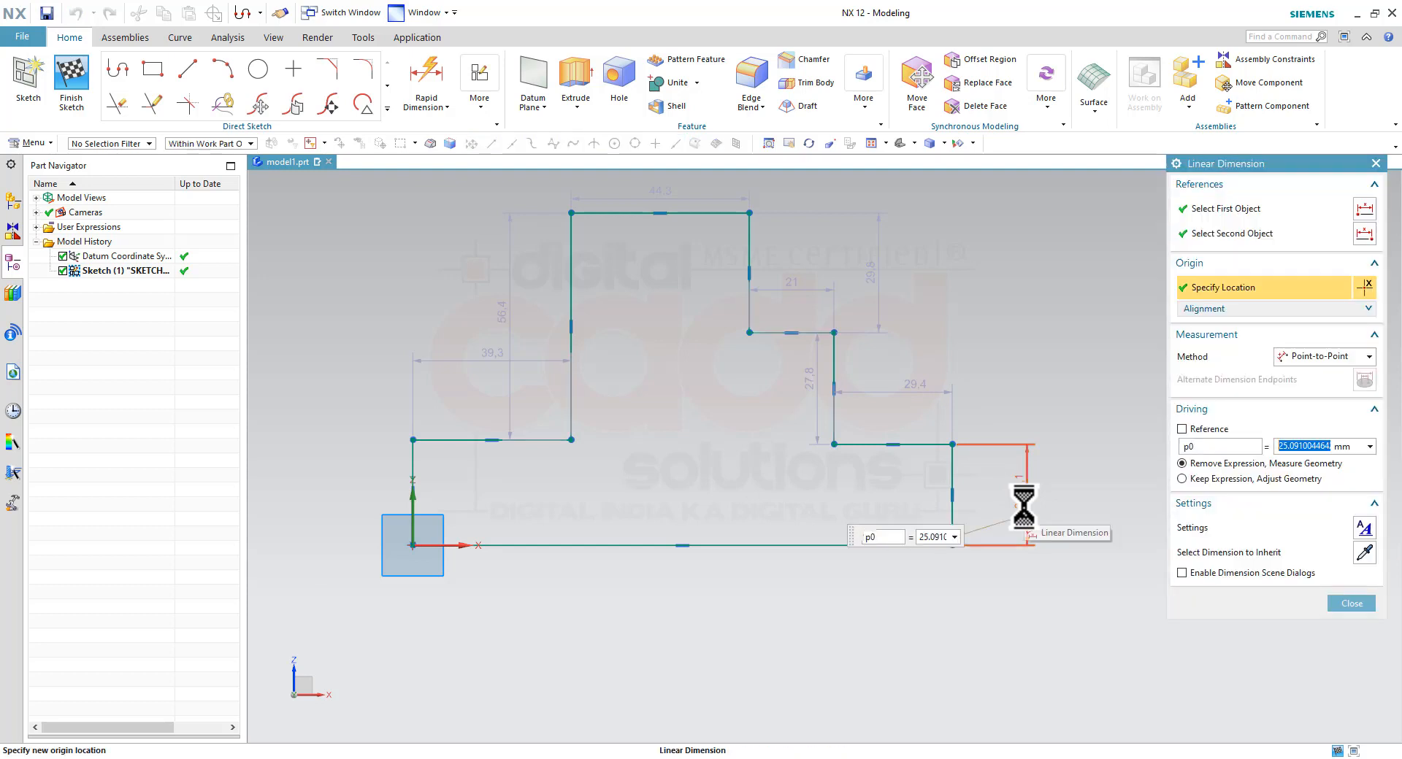
{"action": "type", "text": "25"}
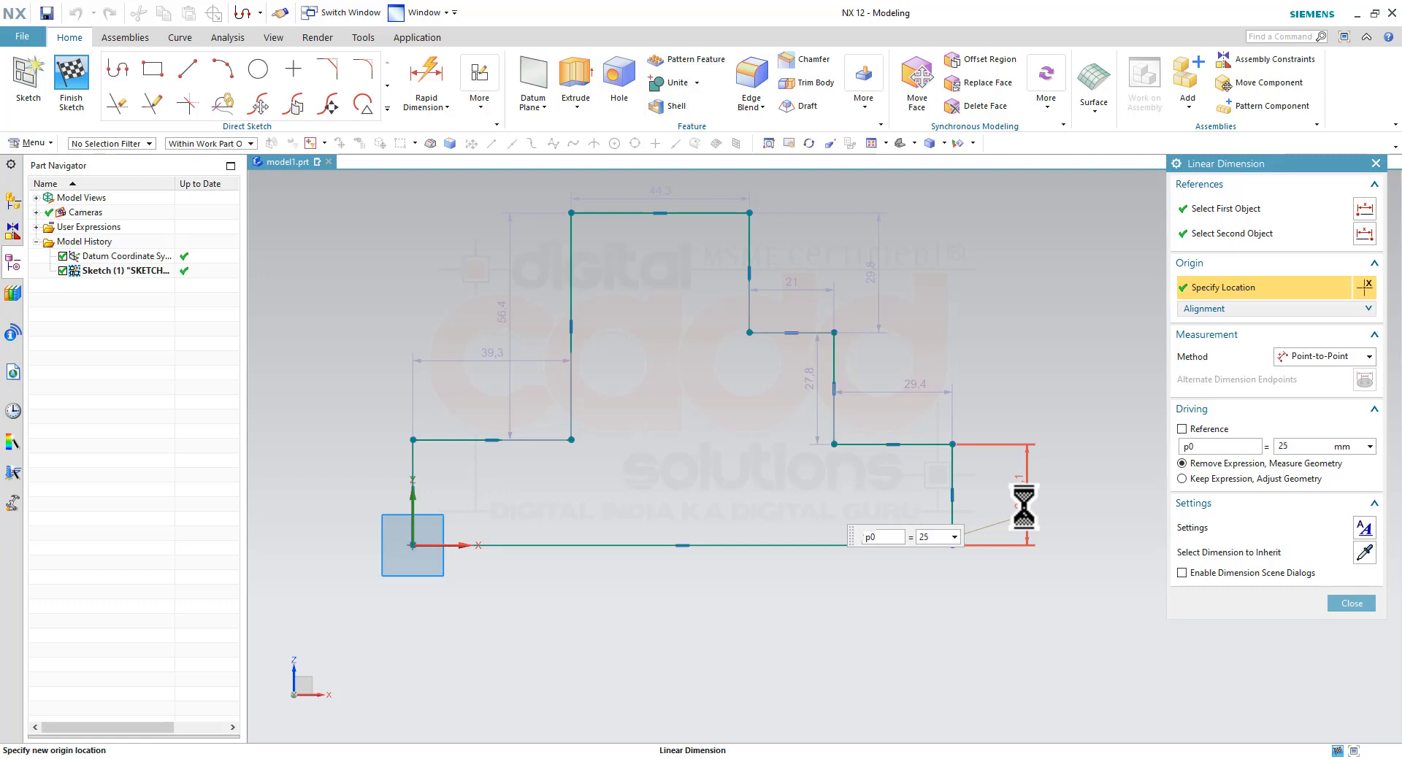
{"action": "left_click", "coordinate": [1347, 604]}
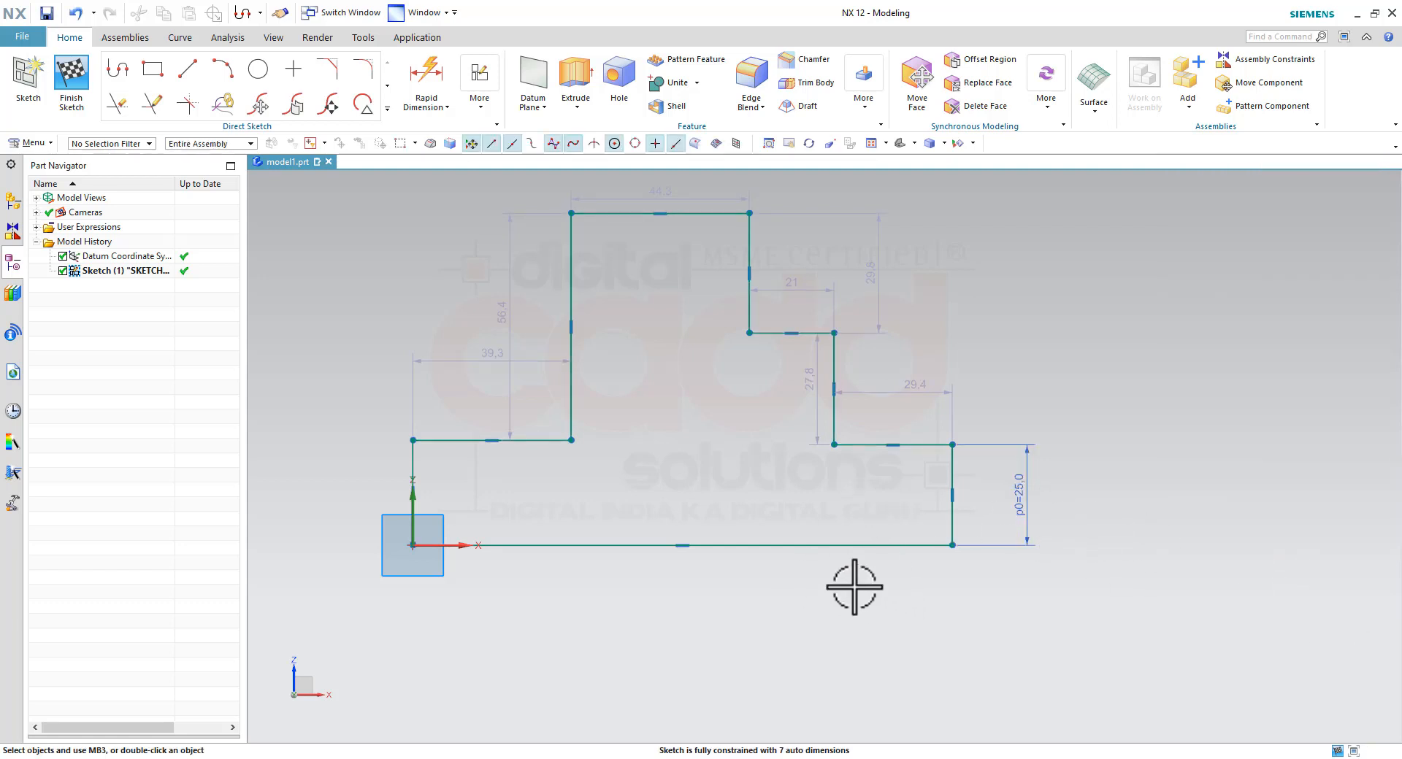
Add a Rapid Dimension for the base line's length below the profile and set it to 135 mm.
{"action": "left_click", "coordinate": [778, 546]}
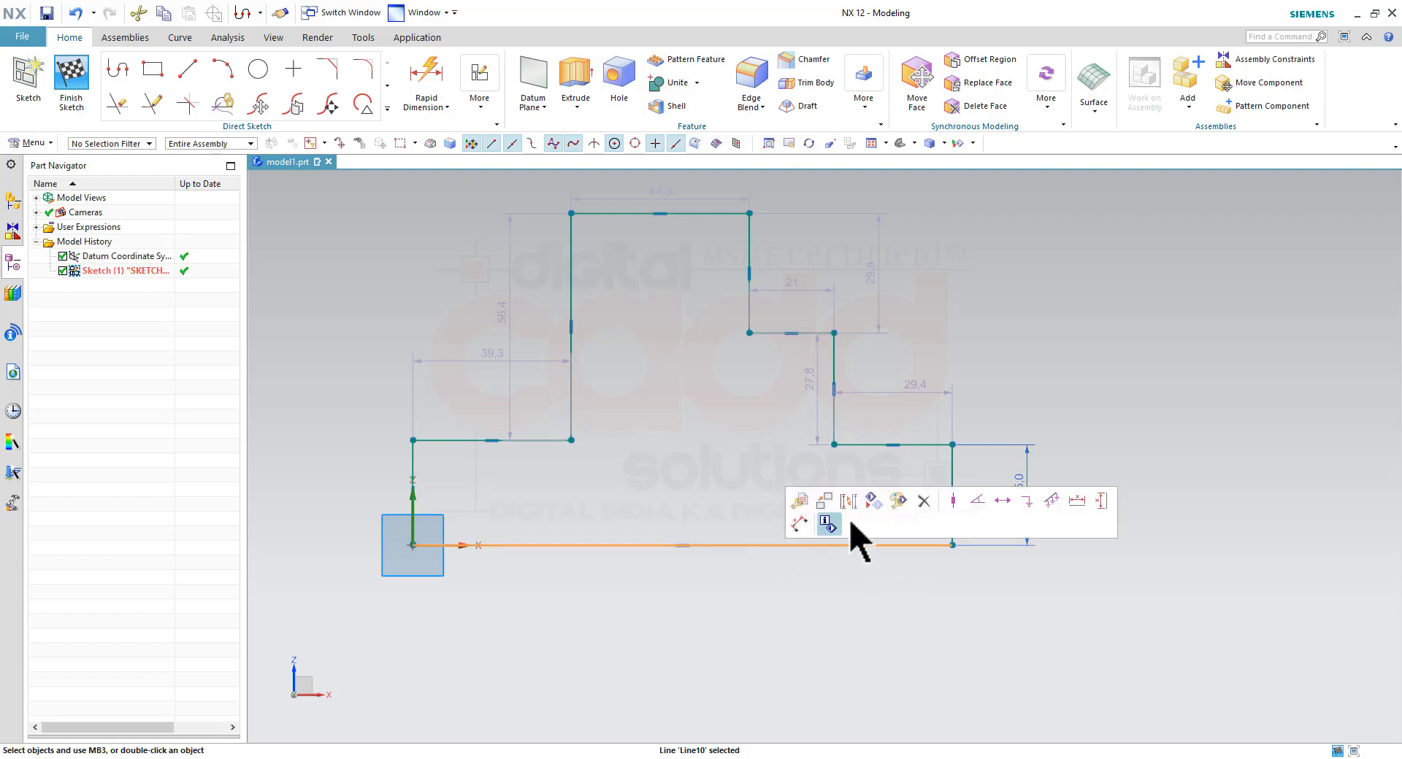
{"action": "left_click", "coordinate": [431, 84]}
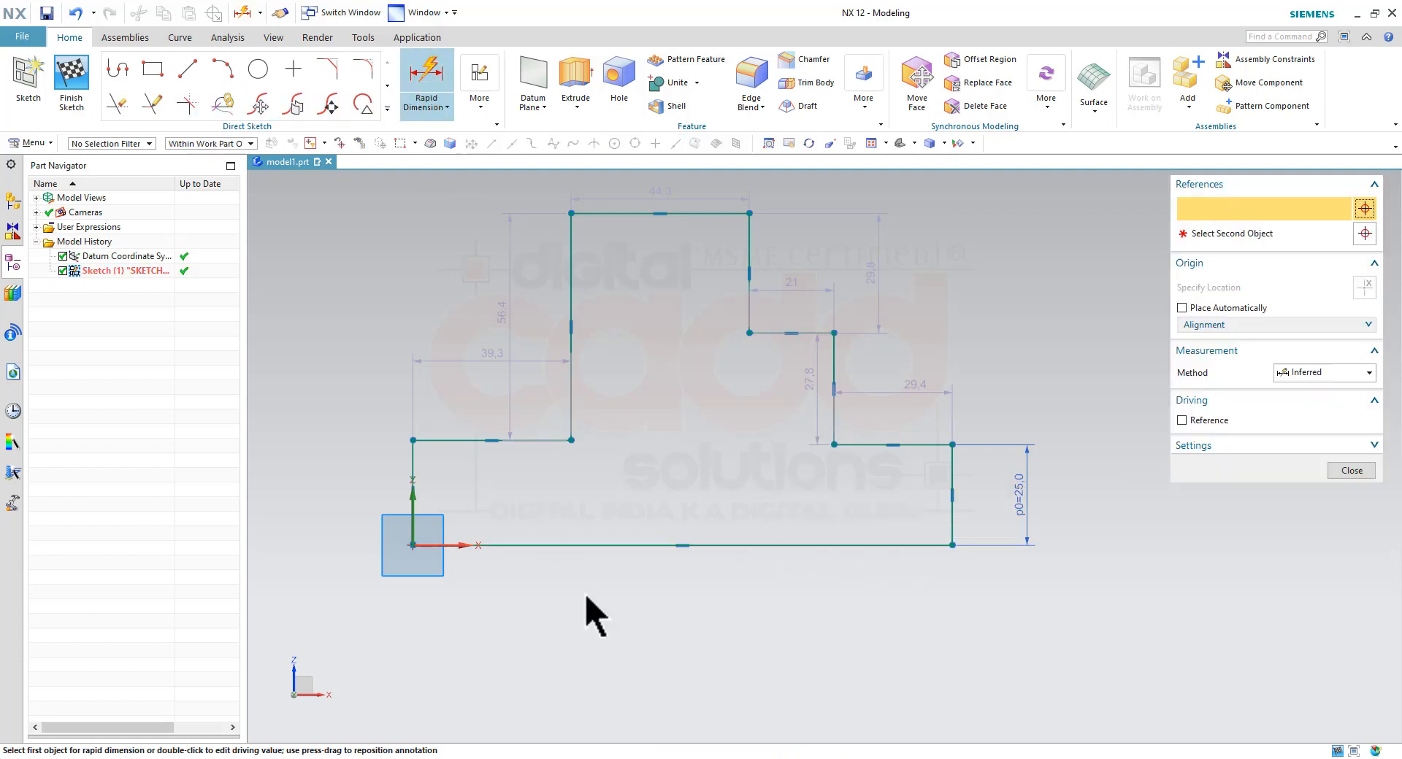
{"action": "left_click", "coordinate": [730, 605]}
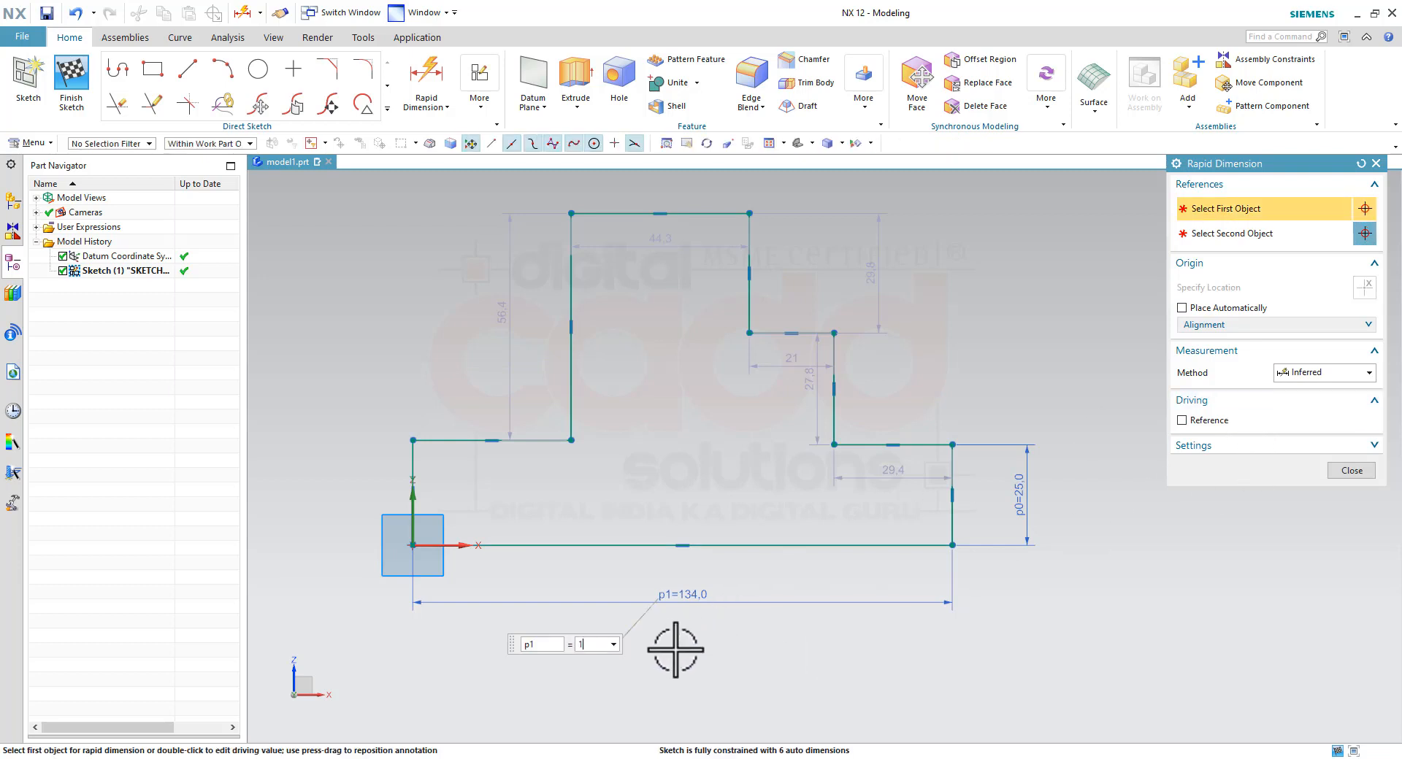
{"action": "left_click", "coordinate": [1351, 470]}
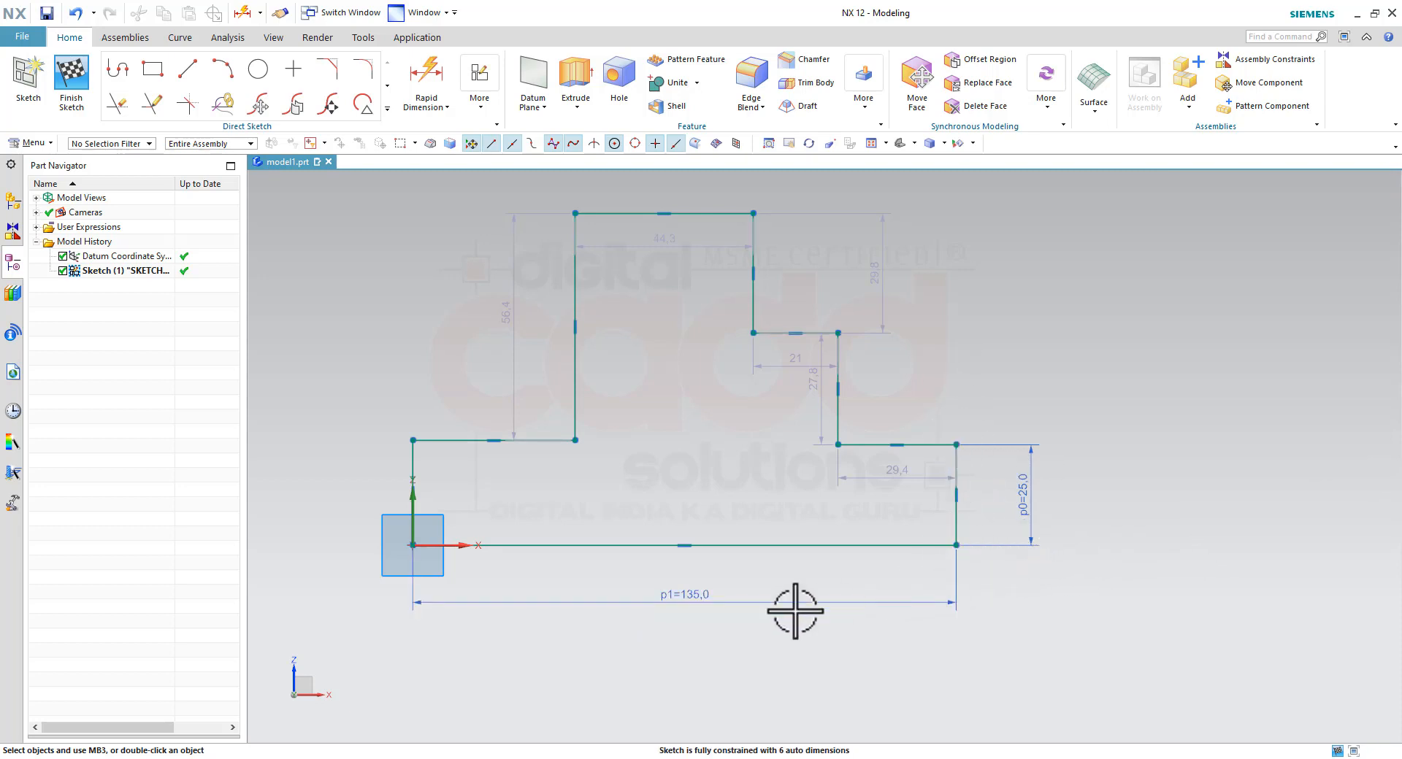
Reposition the base, top and step dimensions so they sit clear outside the profile.
{"action": "left_click_drag", "start_coordinate": [666, 601], "coordinate": [679, 582]}
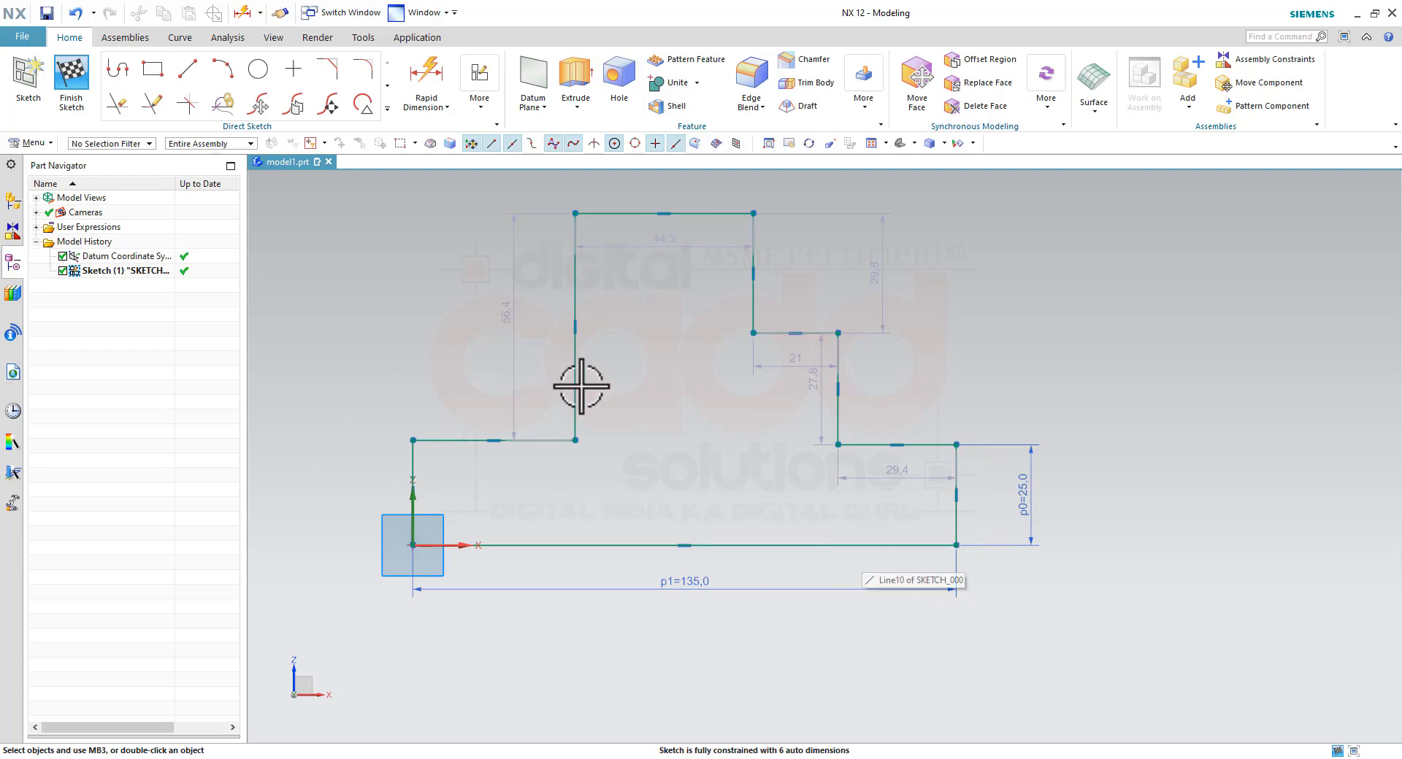
{"action": "left_click_drag", "start_coordinate": [691, 246], "coordinate": [685, 172]}
{"action": "left_click_drag", "start_coordinate": [788, 336], "coordinate": [788, 261]}
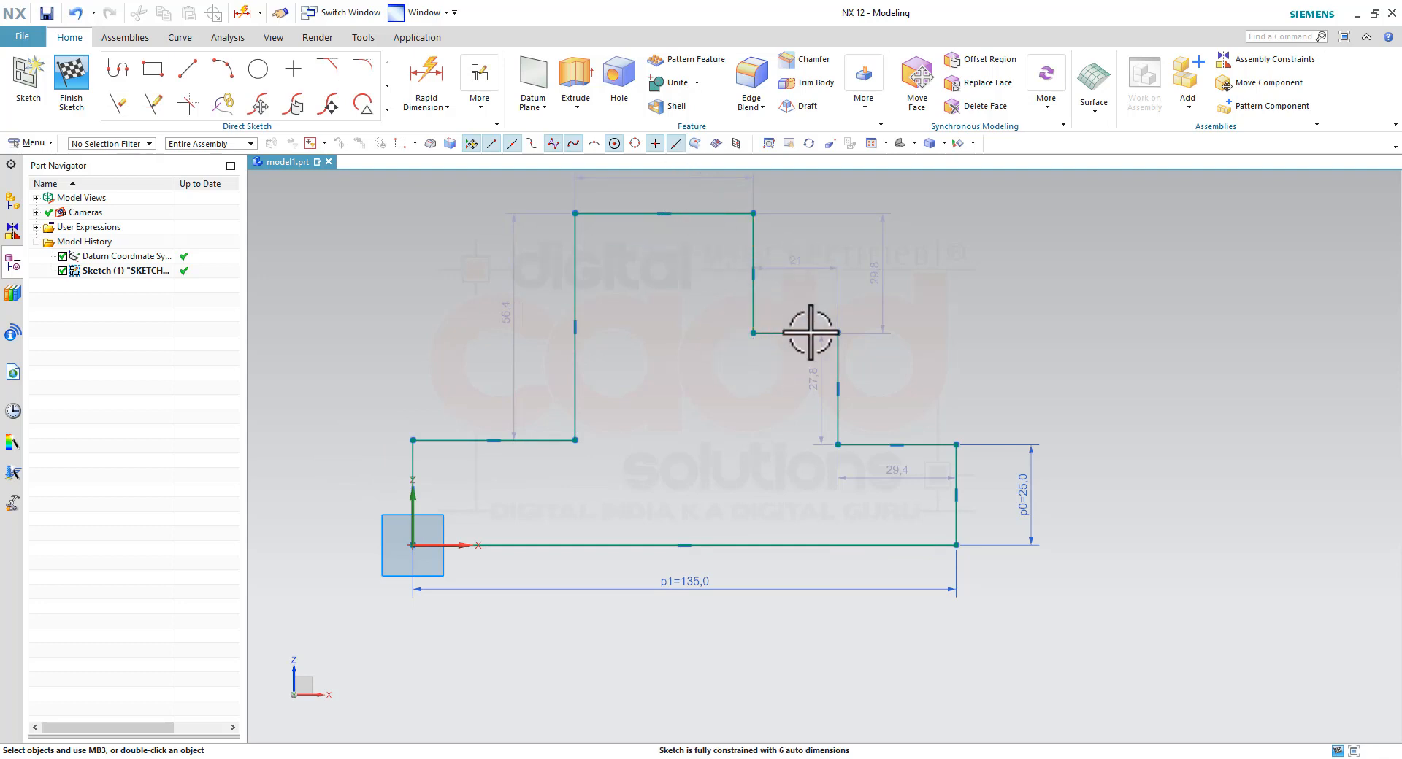
{"action": "left_click_drag", "start_coordinate": [820, 375], "coordinate": [945, 381]}
{"action": "left_click_drag", "start_coordinate": [910, 481], "coordinate": [913, 396]}
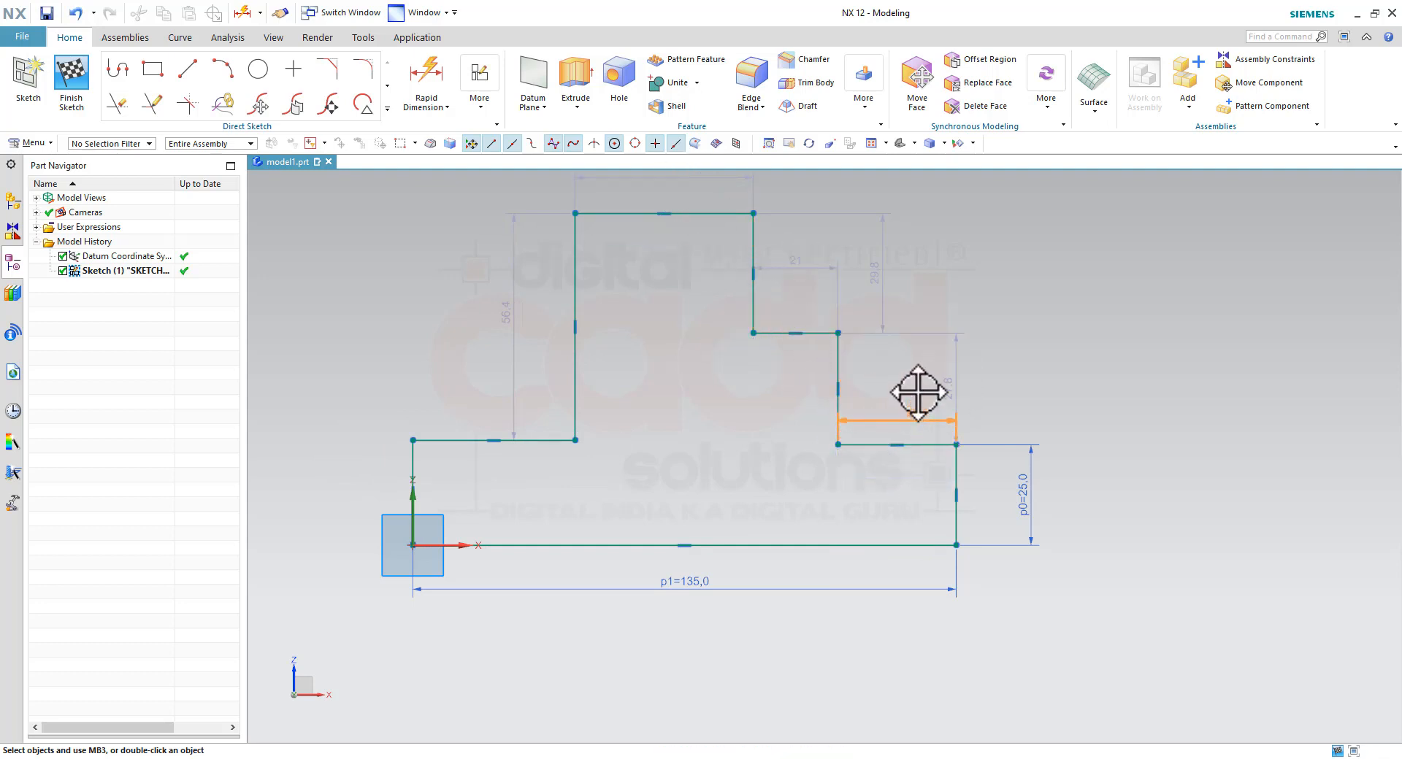
{"action": "left_click_drag", "start_coordinate": [984, 370], "coordinate": [985, 369]}
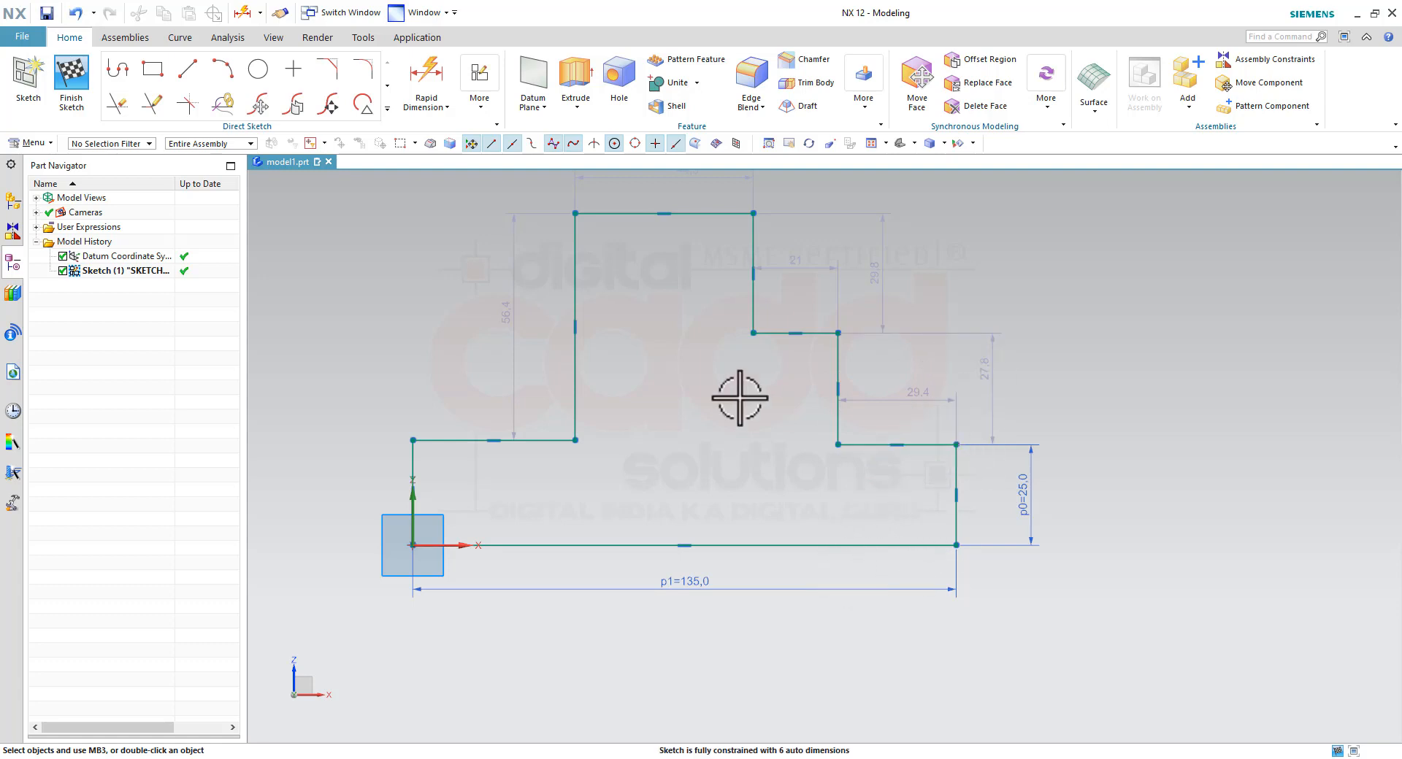
Move the middle step's outer corner, making that step about 26.8 mm wide and 30.2 mm high above the lowest step.
{"action": "mouse_move", "coordinate": [841, 333]}
{"action": "left_mouse_down"}
{"action": "mouse_move", "coordinate": [898, 300]}
{"action": "mouse_move", "coordinate": [863, 324]}
{"action": "left_mouse_up"}
{"action": "scroll", "coordinate": [851, 511], "scroll_direction": "down", "scroll_amount": 2}
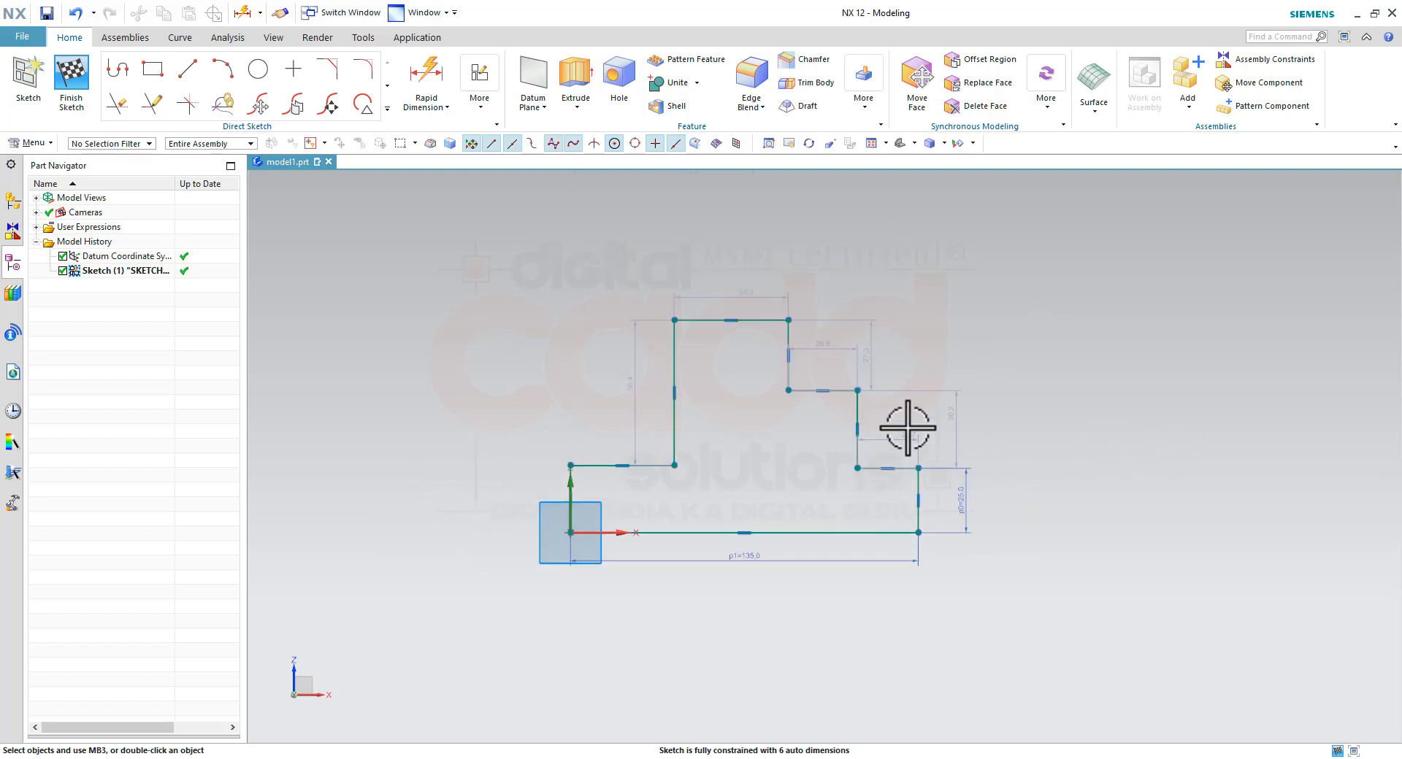
{"action": "scroll", "coordinate": [908, 427], "scroll_direction": "up", "scroll_amount": 2}
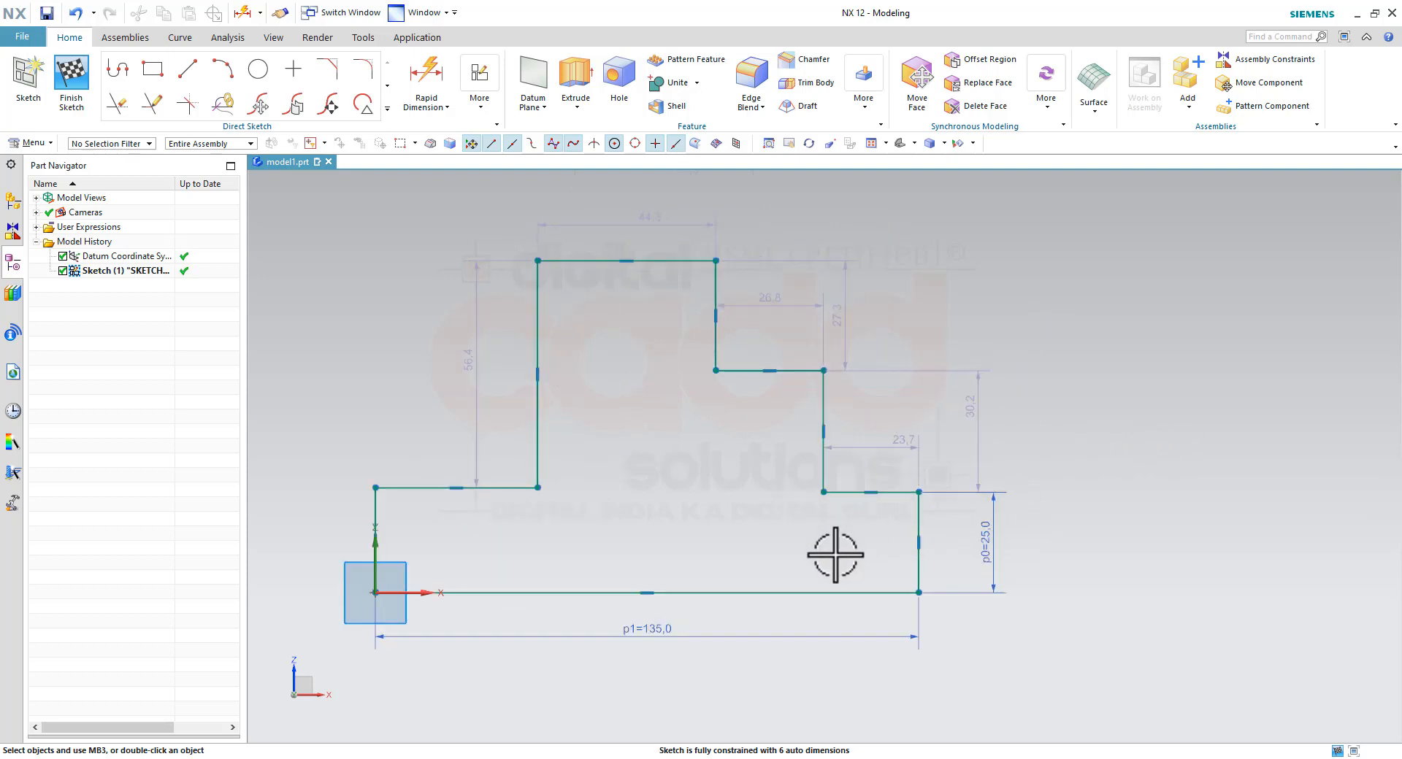
Set the lowest step's width to 25 mm and the vertical rise above it to 30 mm.
{"action": "double_click", "coordinate": [907, 439]}
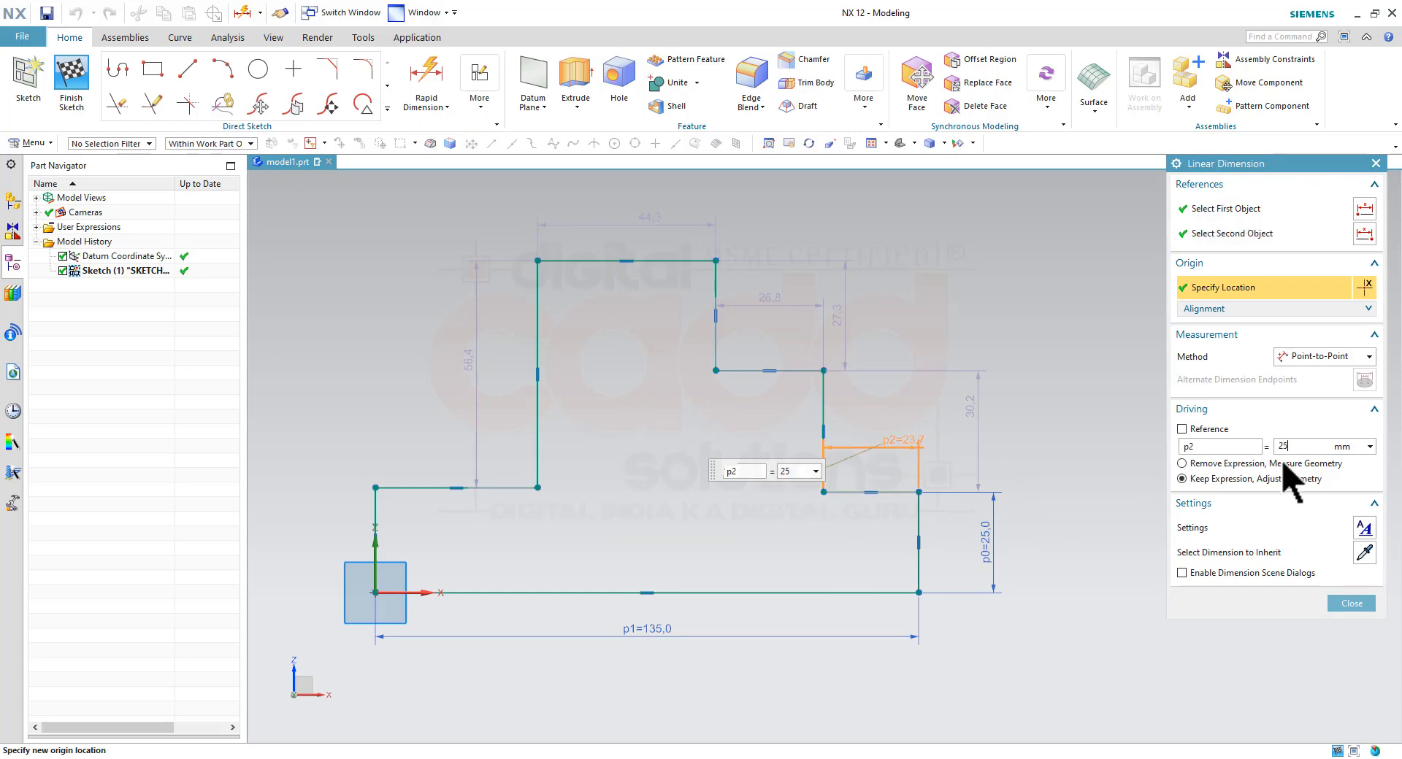
{"action": "key", "text": "Return"}
{"action": "double_click", "coordinate": [977, 428]}
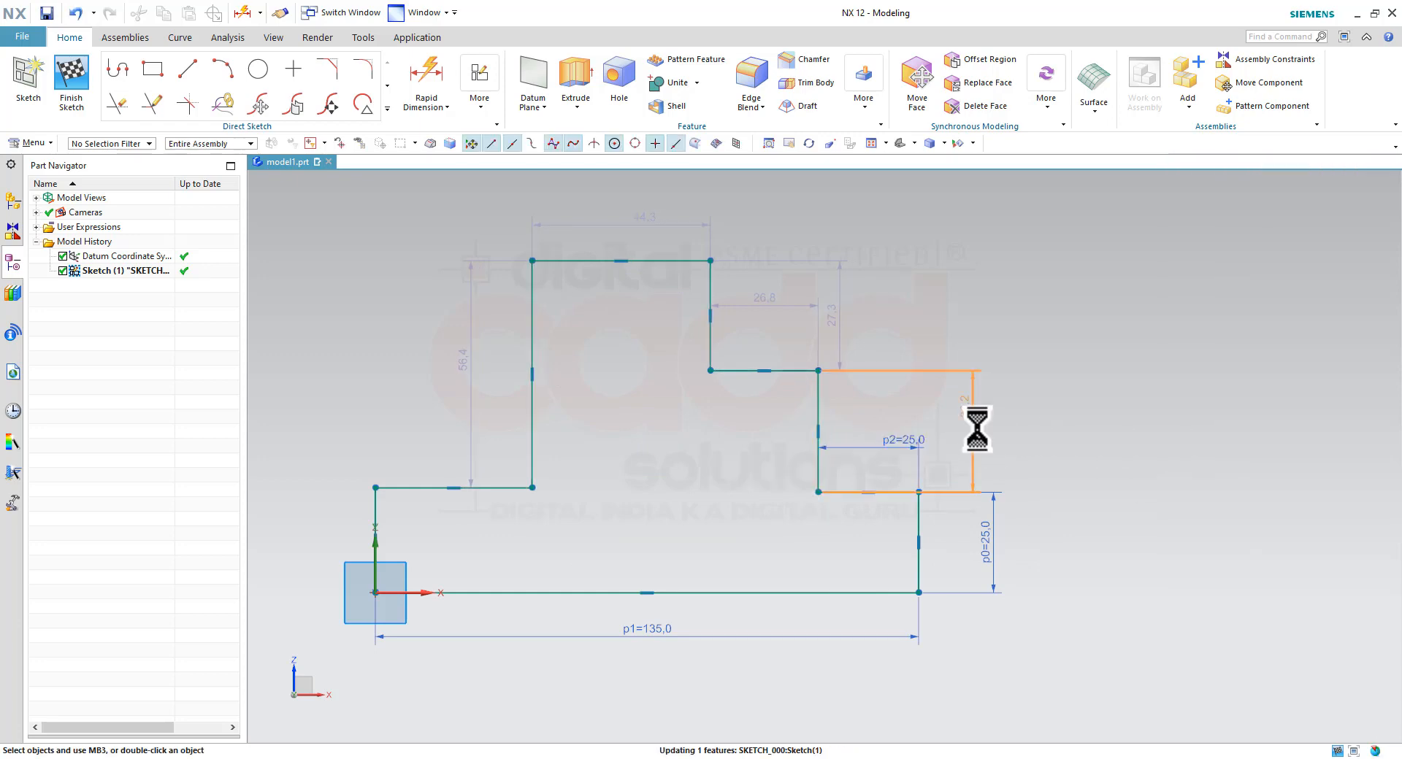
{"action": "type", "text": "30"}
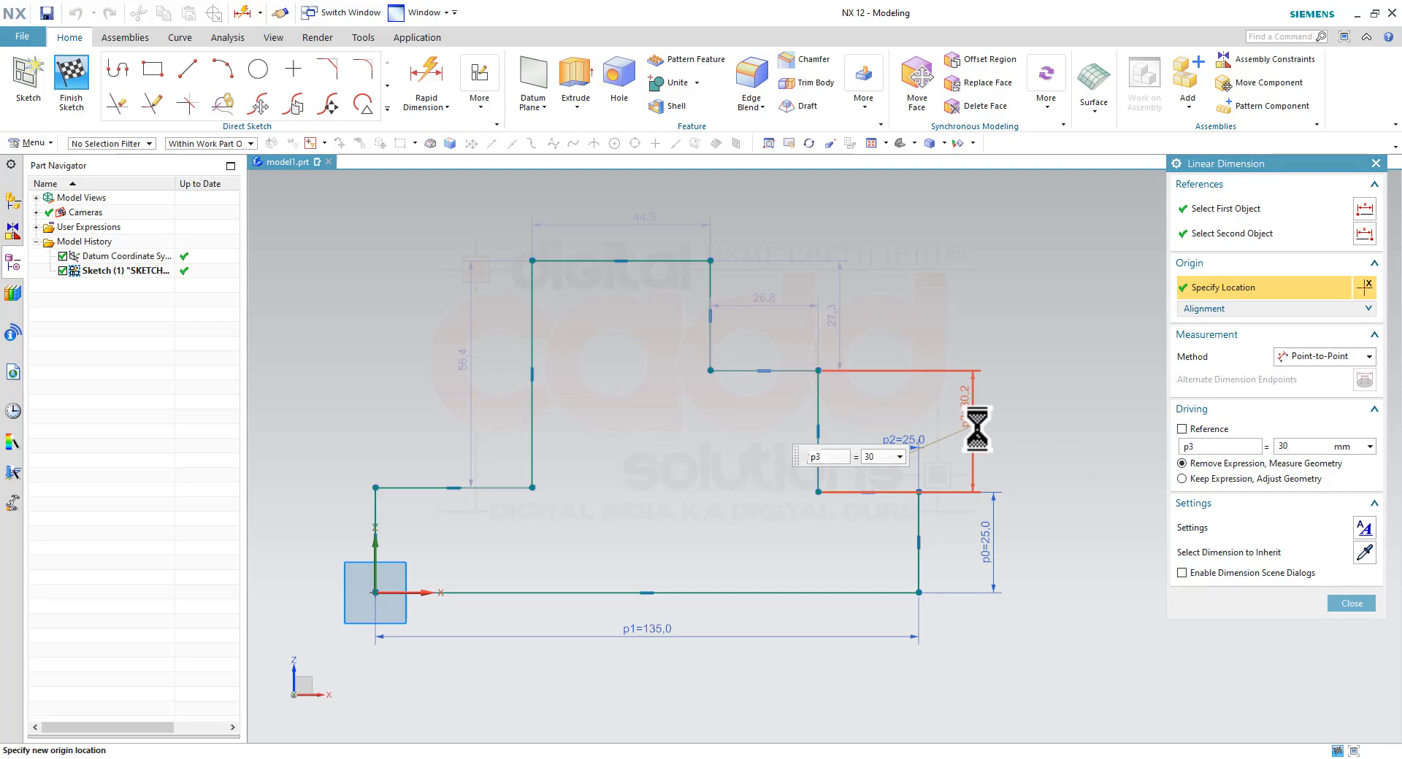
{"action": "key", "text": "Return"}
Set the vertical drop from the top edge to the middle step to 26 mm and the middle step's width to 20 mm.
{"action": "double_click", "coordinate": [840, 335]}
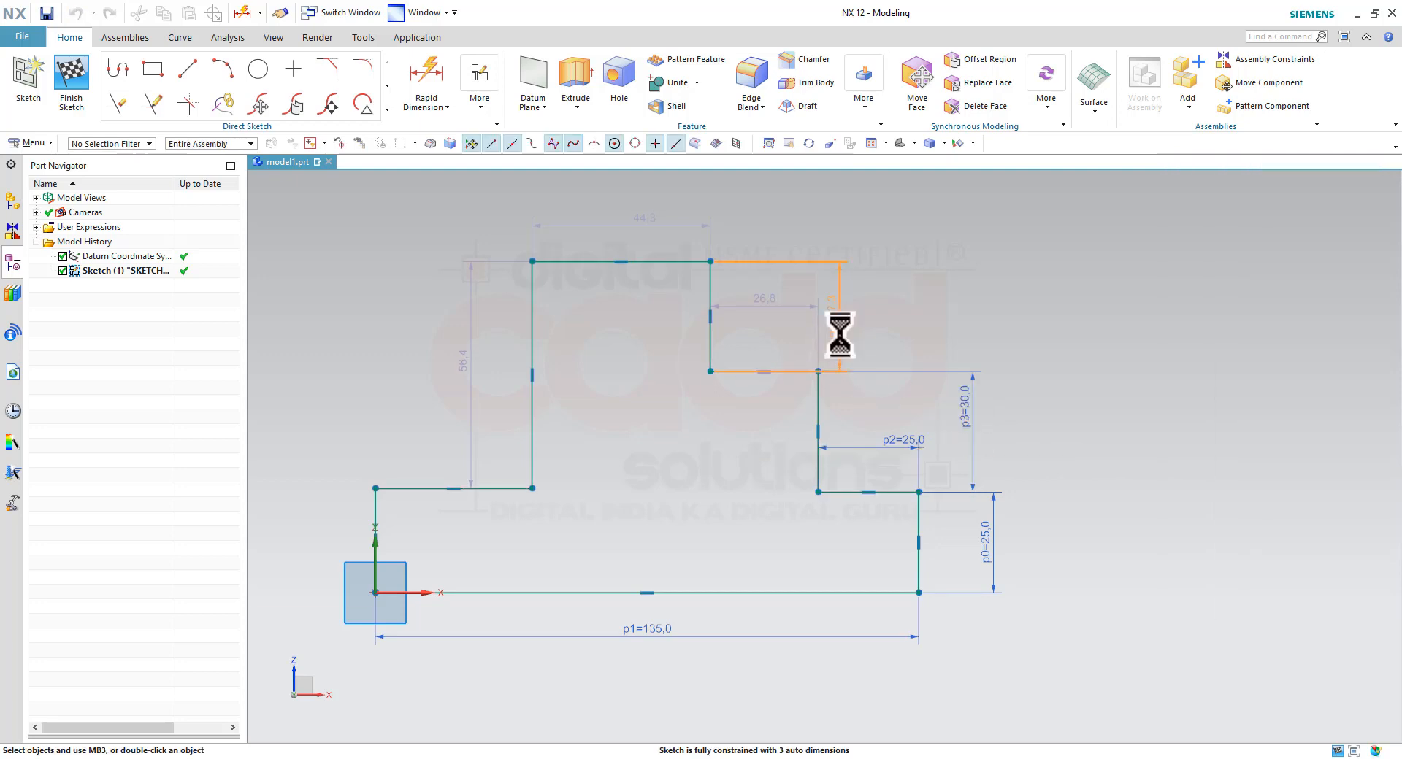
{"action": "type", "text": "26"}
{"action": "key", "text": "Return"}
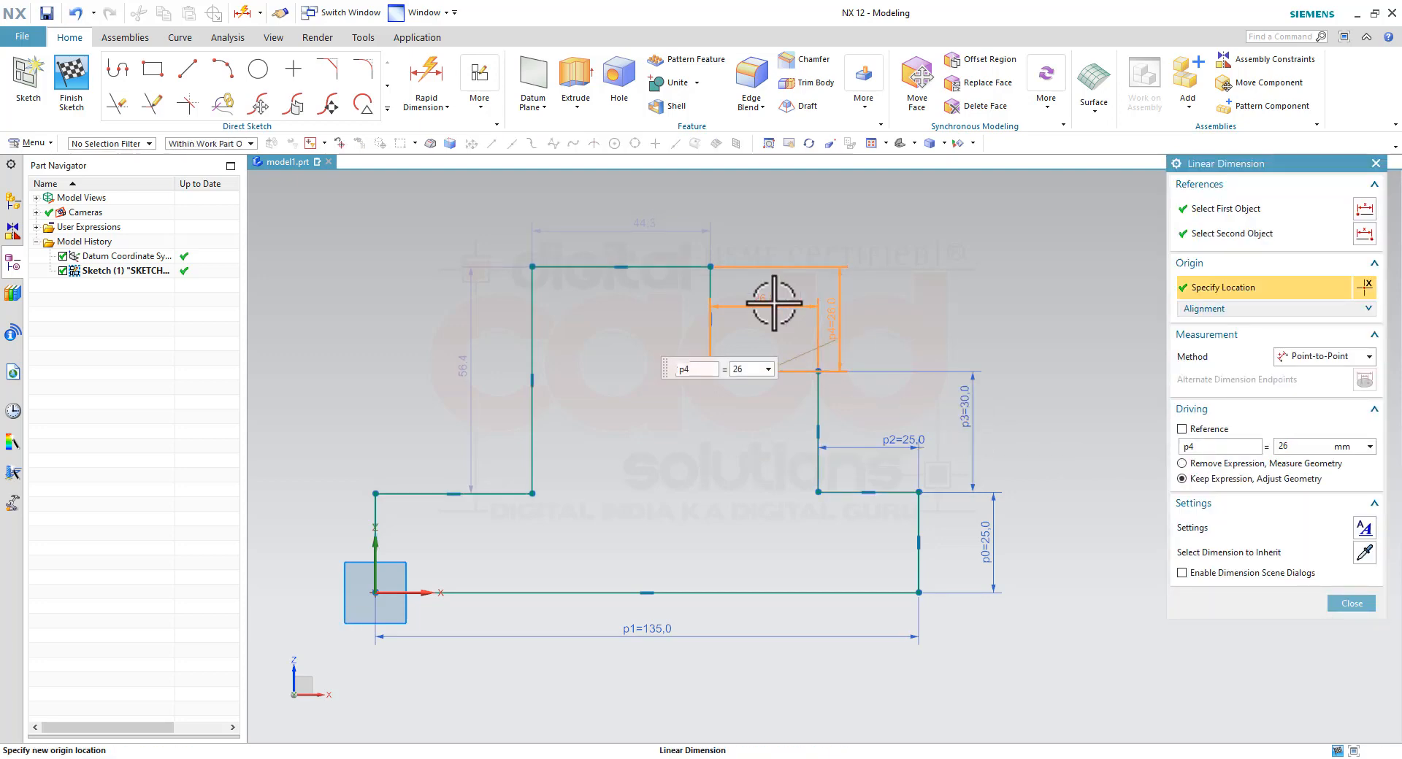
{"action": "double_click", "coordinate": [774, 304]}
{"action": "type", "text": "20"}
{"action": "key", "text": "Return"}
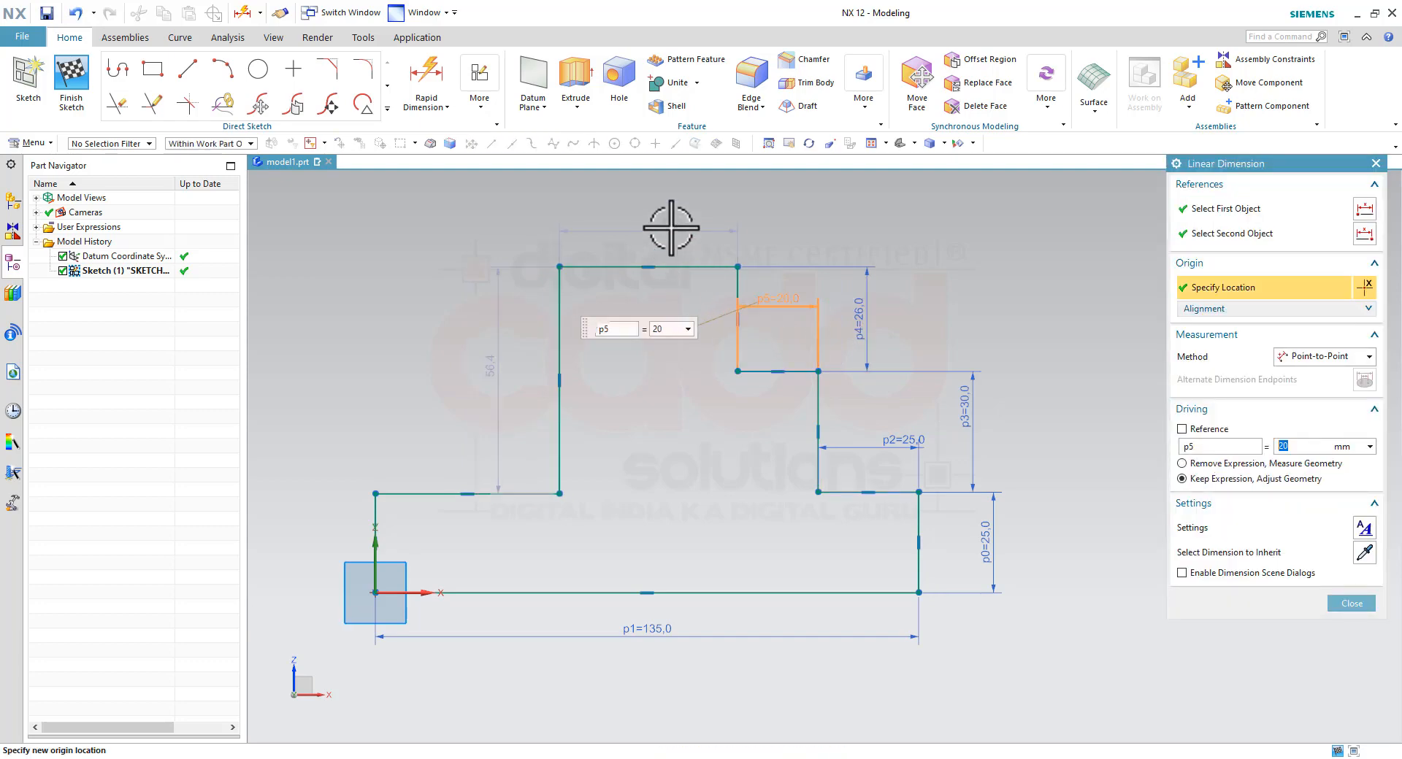
Set the top edge's width to 40 mm and the tall vertical edge above the first step to 50 mm.
{"action": "double_click", "coordinate": [669, 227]}
{"action": "type", "text": "40"}
{"action": "key", "text": "Return"}
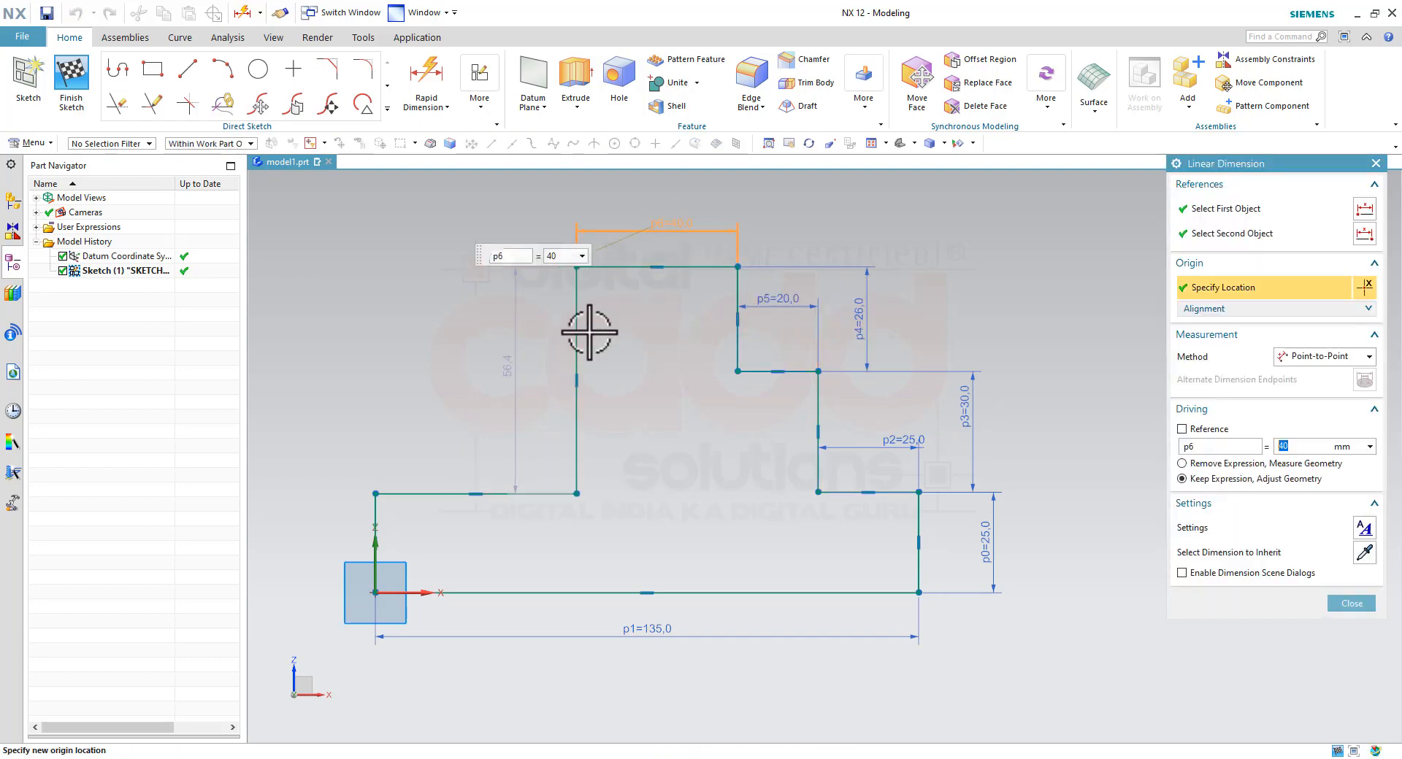
{"action": "double_click", "coordinate": [516, 376]}
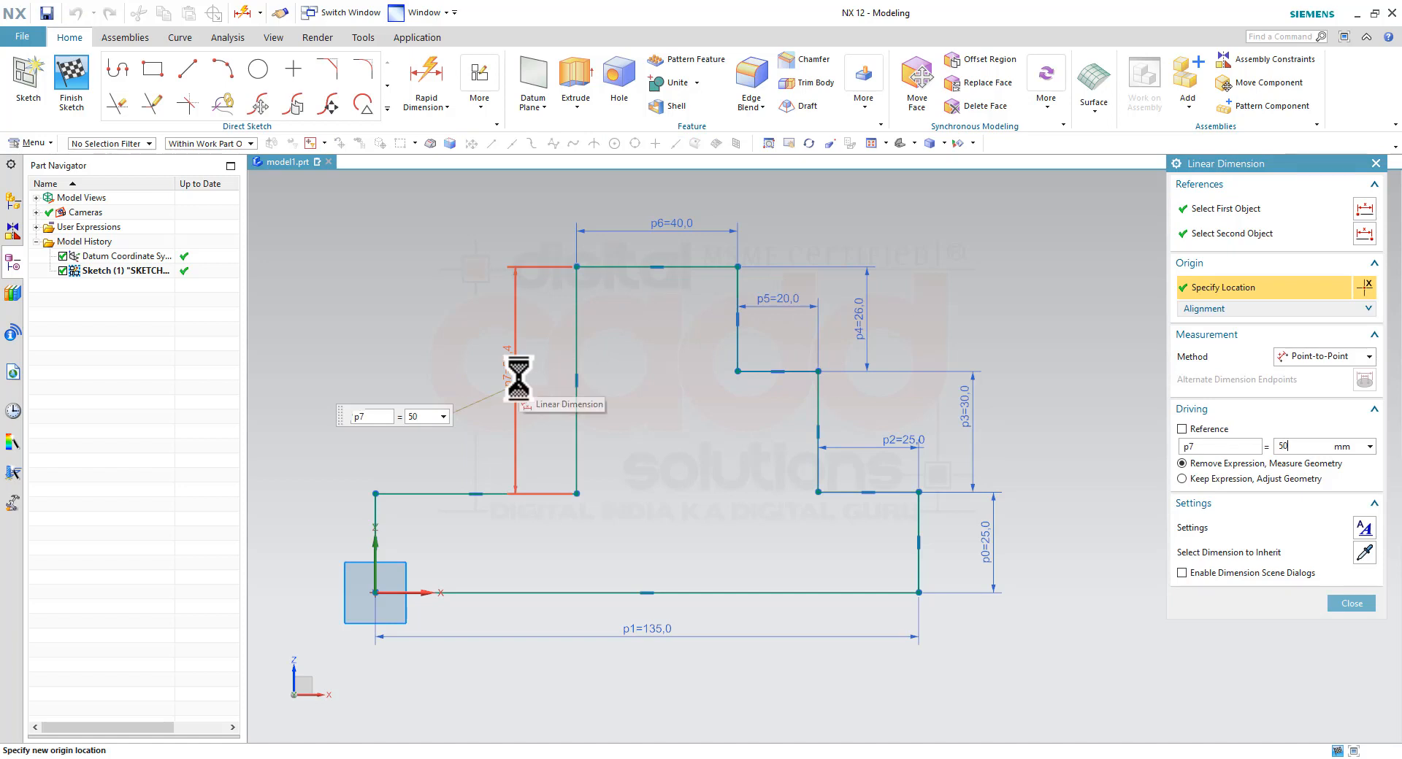
{"action": "left_click", "coordinate": [1337, 603]}
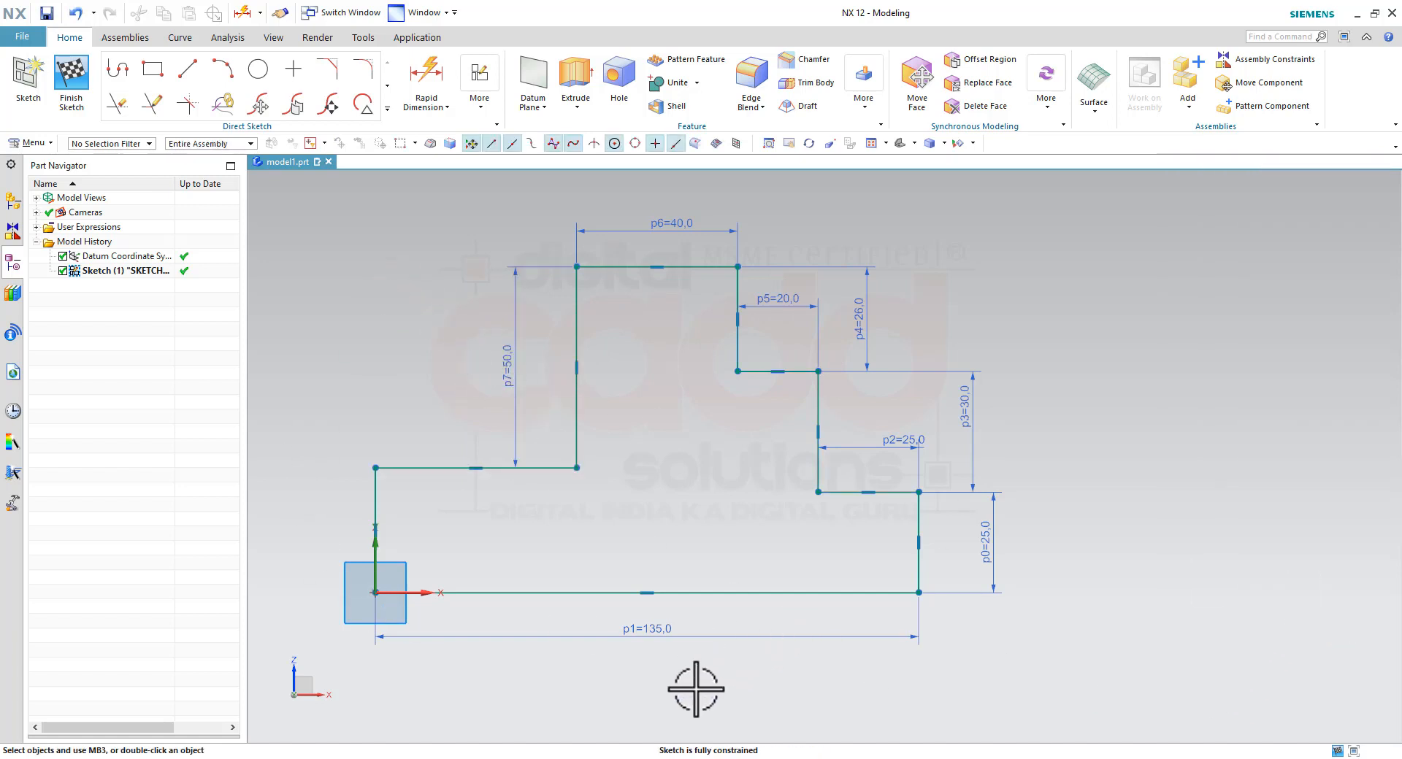
{"action": "left_click_drag", "start_coordinate": [647, 728], "coordinate": [747, 757]}
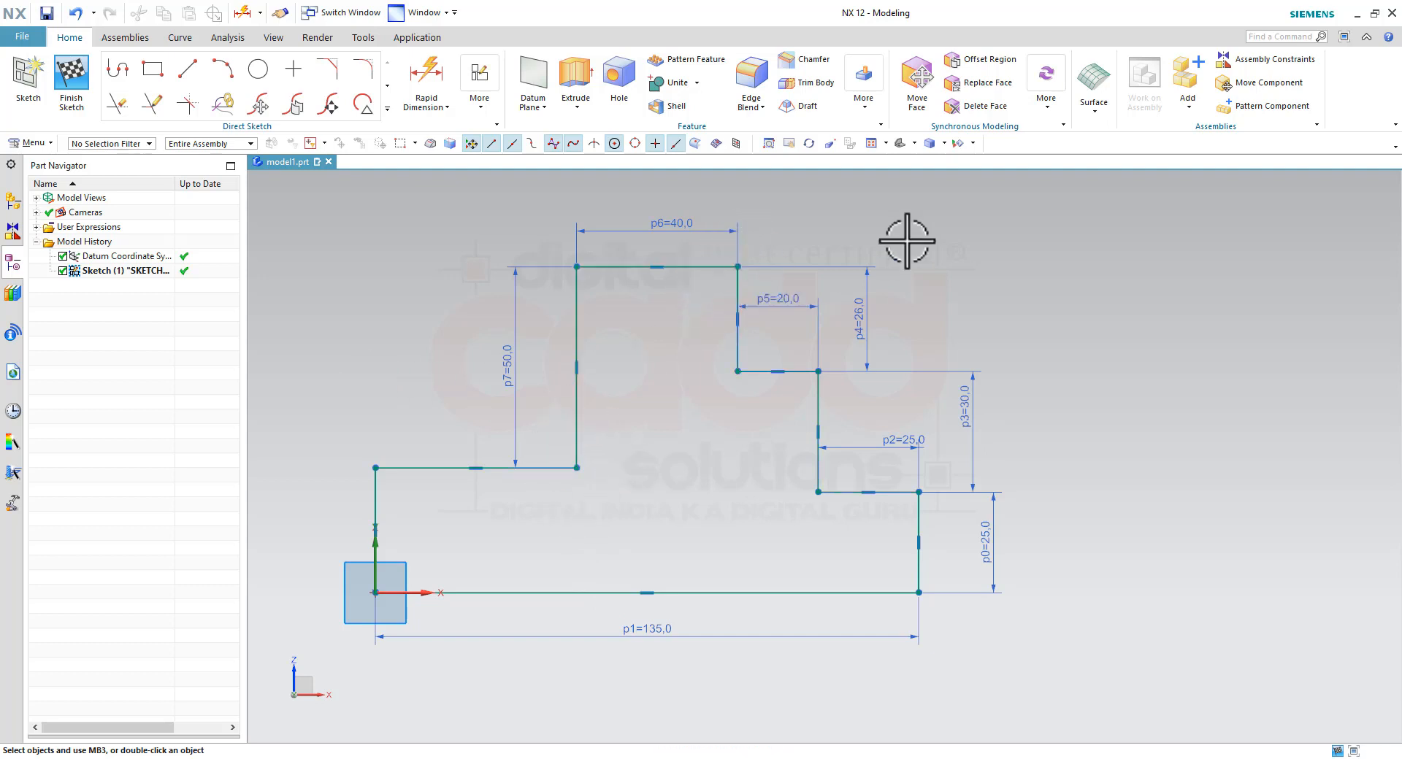
Reposition the middle step's width dimension closer to its edge and centre the lowest step's width dimension text between its extension lines.
{"action": "left_click_drag", "start_coordinate": [776, 302], "coordinate": [776, 319]}
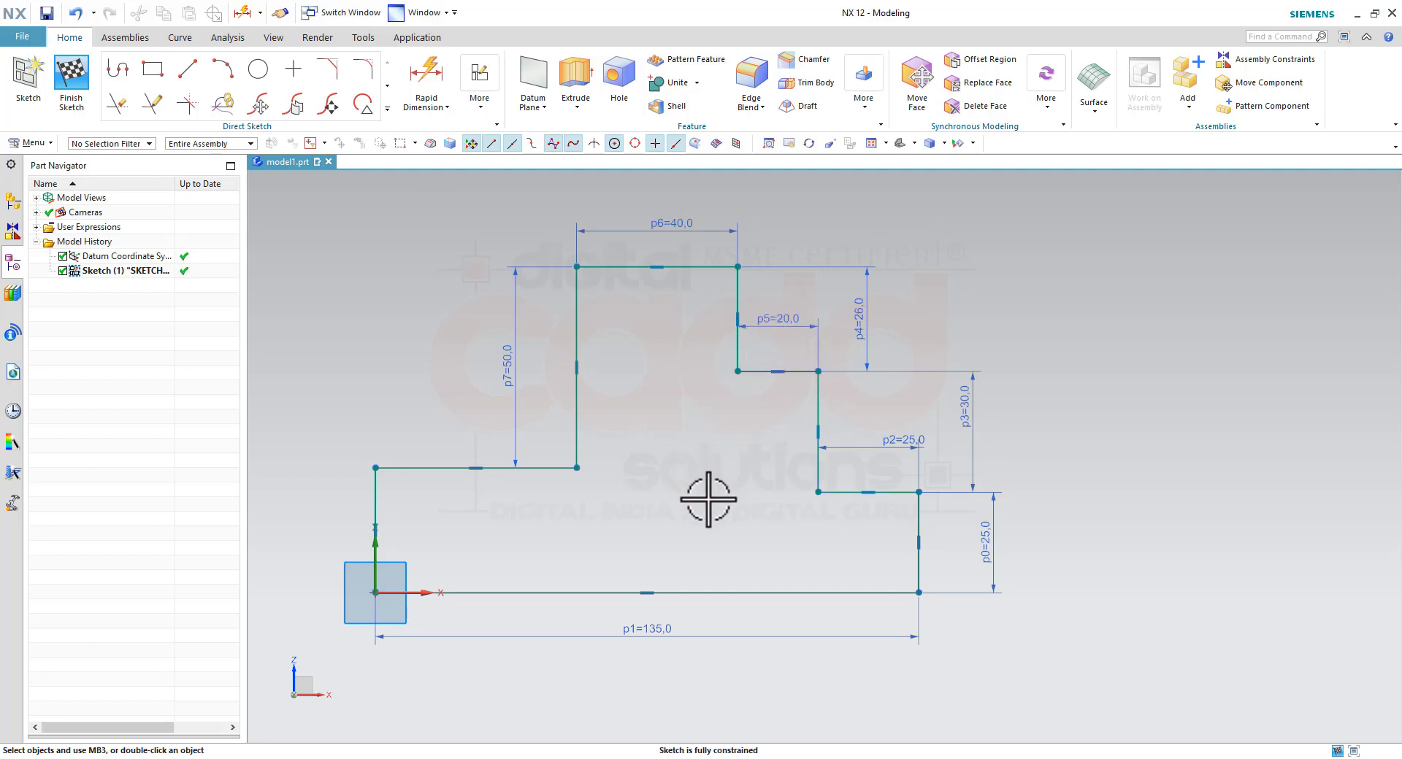
{"action": "left_click_drag", "start_coordinate": [891, 441], "coordinate": [856, 443]}
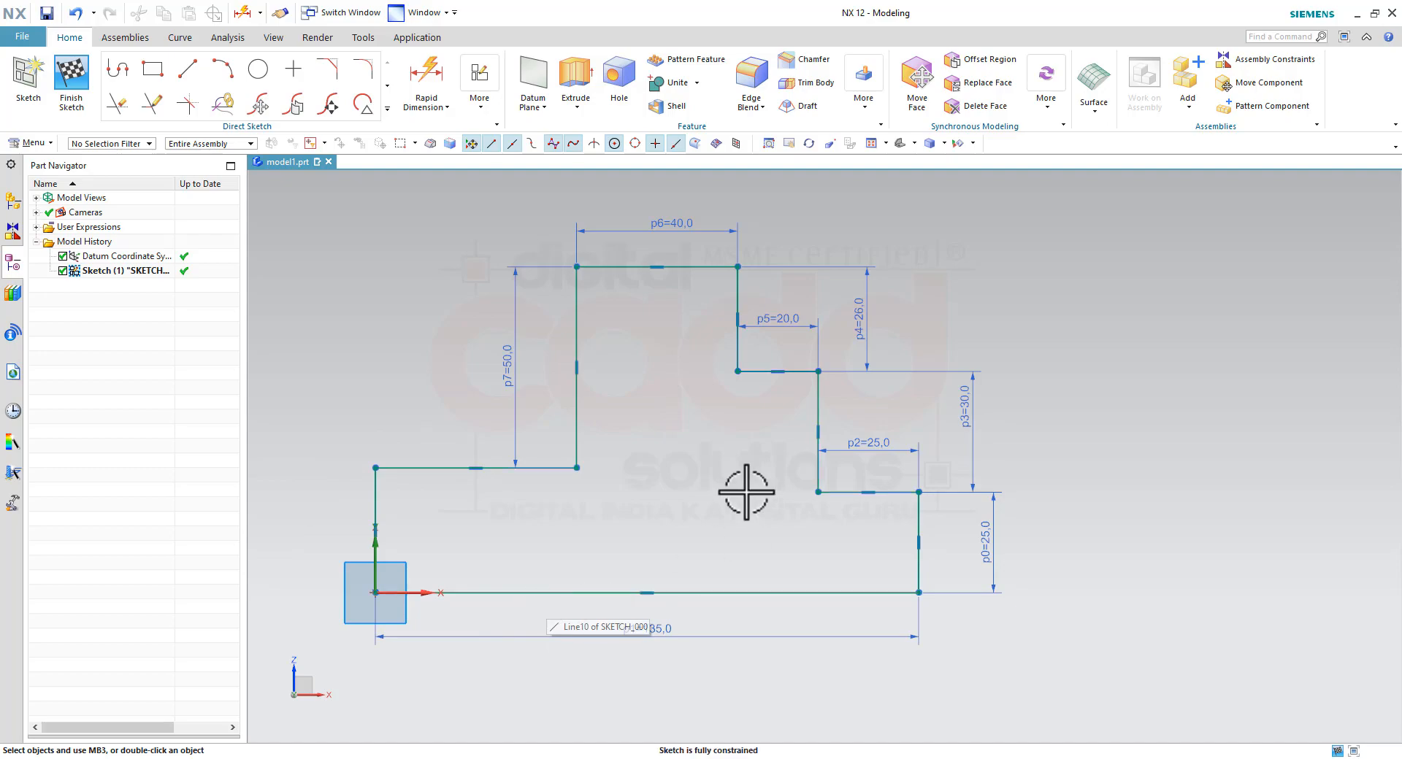
Switch to the PDF book, select the page 143 passage starting "Therefore, it is always recommended to constrain the sketches", and return to NX.
{"action": "left_click", "coordinate": [406, 752]}
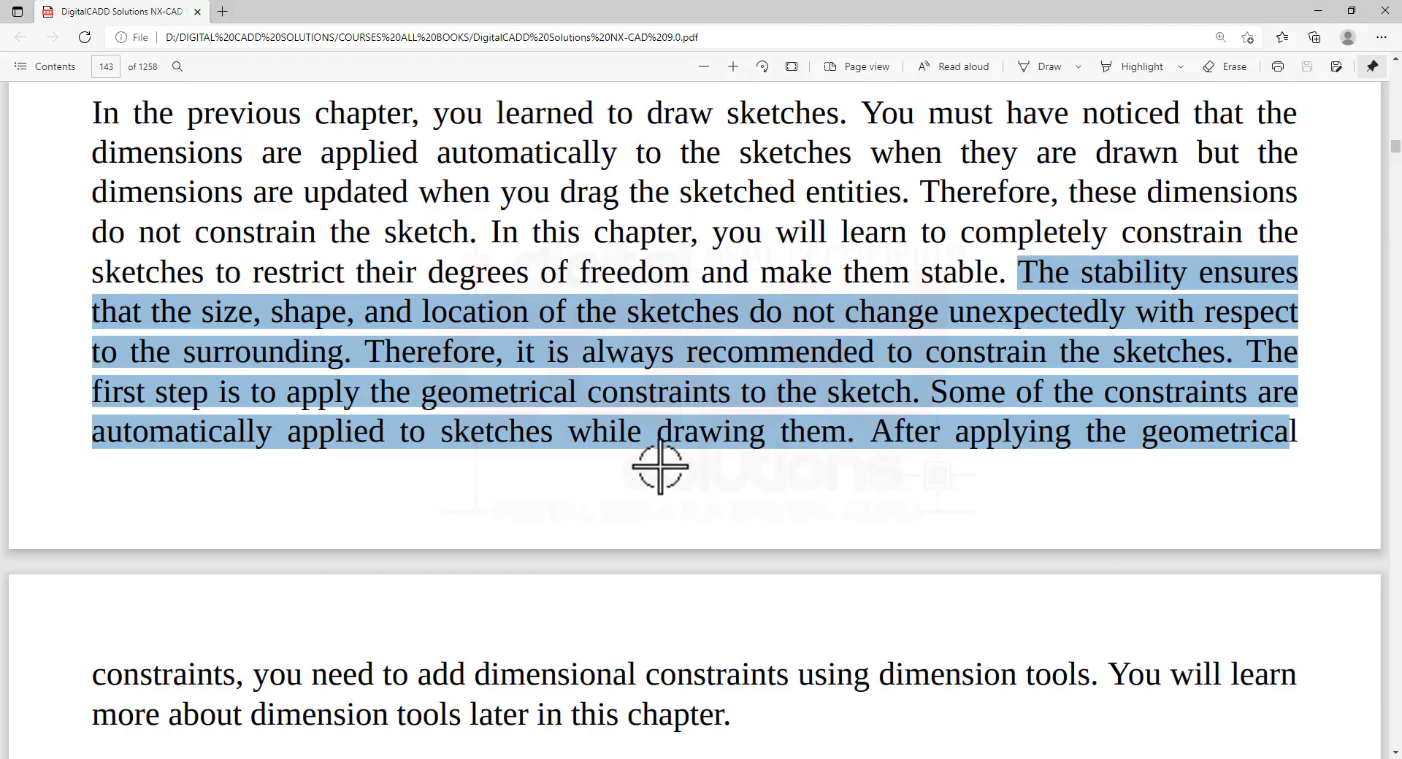
{"action": "left_click", "coordinate": [809, 424]}
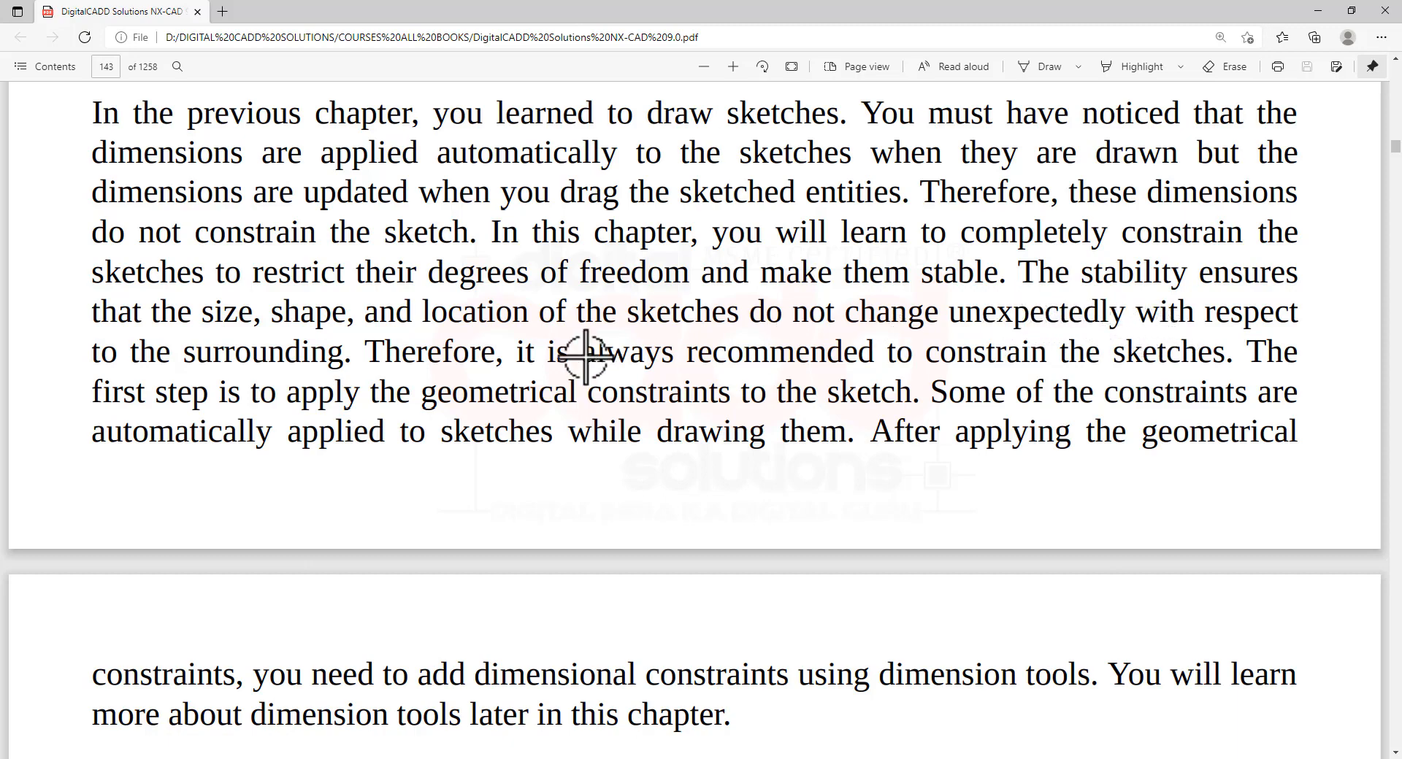
{"action": "left_click_drag", "start_coordinate": [367, 352], "coordinate": [1257, 432]}
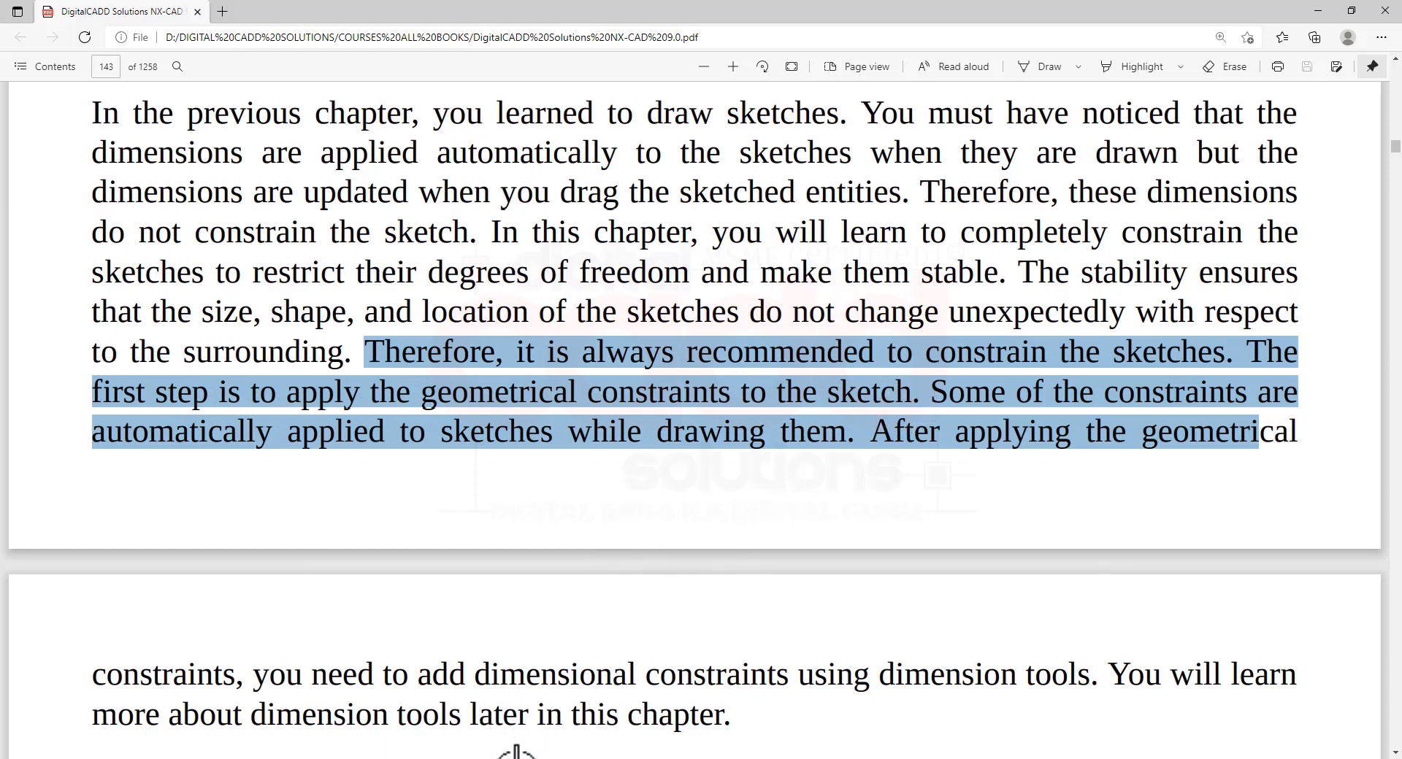
{"action": "left_click", "coordinate": [517, 758]}
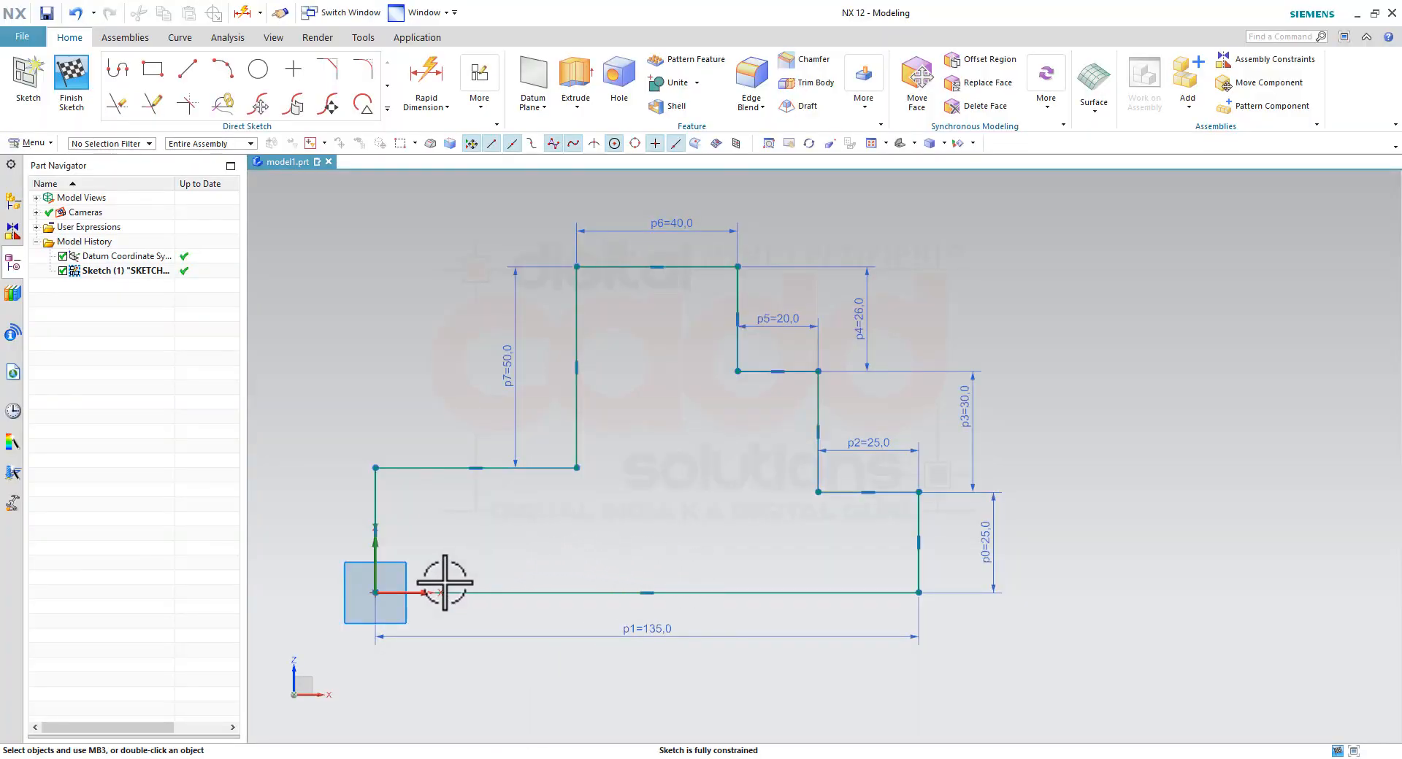
Draw two parallel slanted lines crossing the profile's bottom edge, about 68 mm and 74.8 mm long, at about 42° to the horizontal.
{"action": "scroll", "coordinate": [447, 585], "scroll_direction": "up", "scroll_amount": 1}
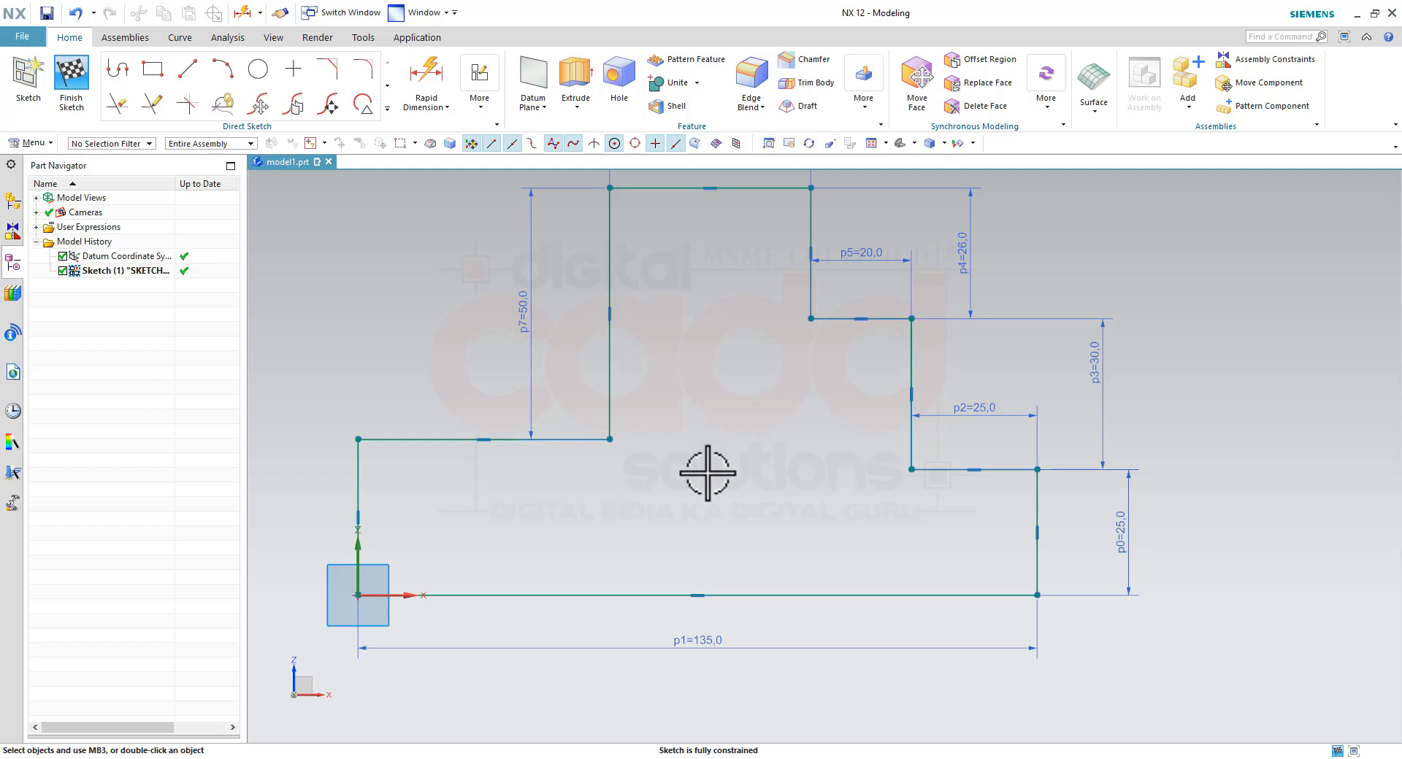
{"action": "scroll", "coordinate": [706, 473], "scroll_direction": "down", "scroll_amount": 2}
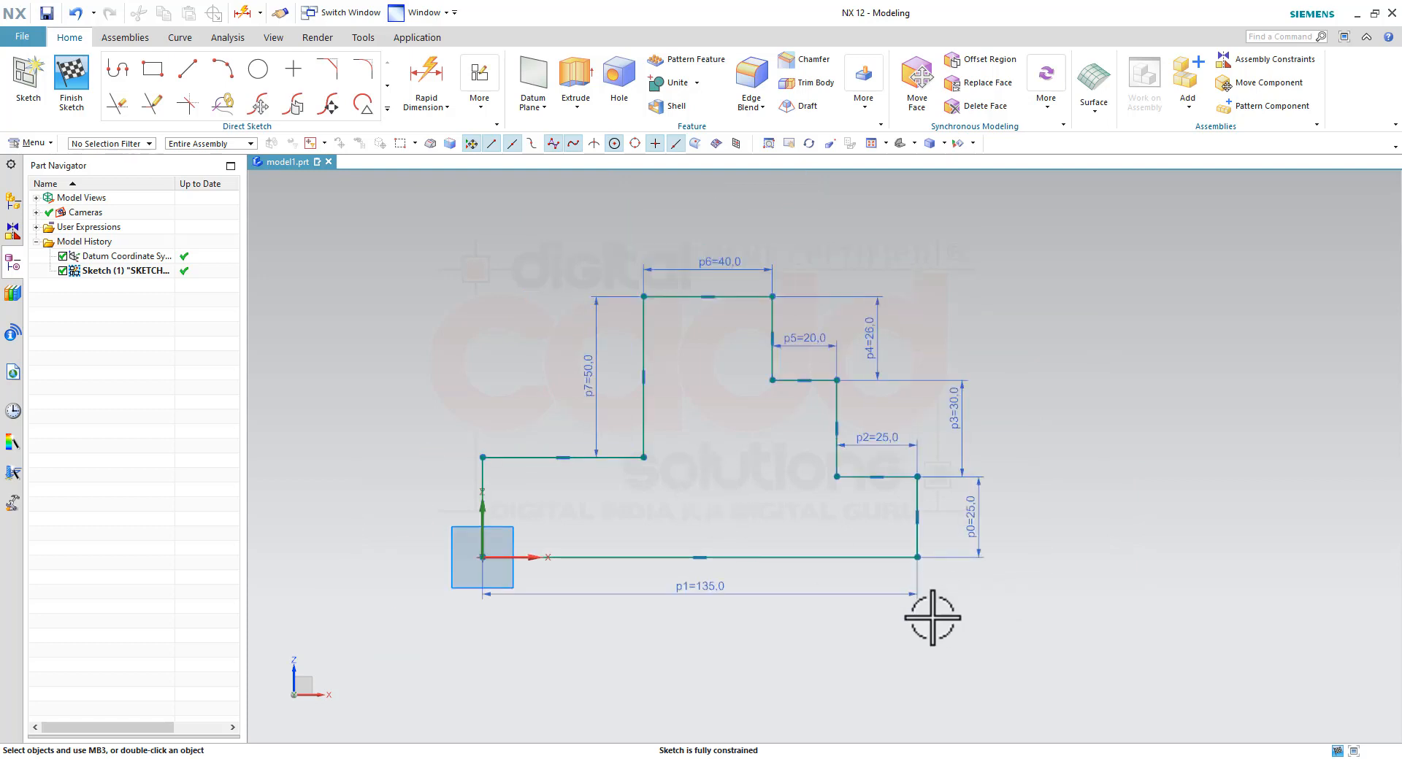
{"action": "scroll", "coordinate": [931, 618], "scroll_direction": "up", "scroll_amount": 1}
{"action": "left_click", "coordinate": [187, 68]}
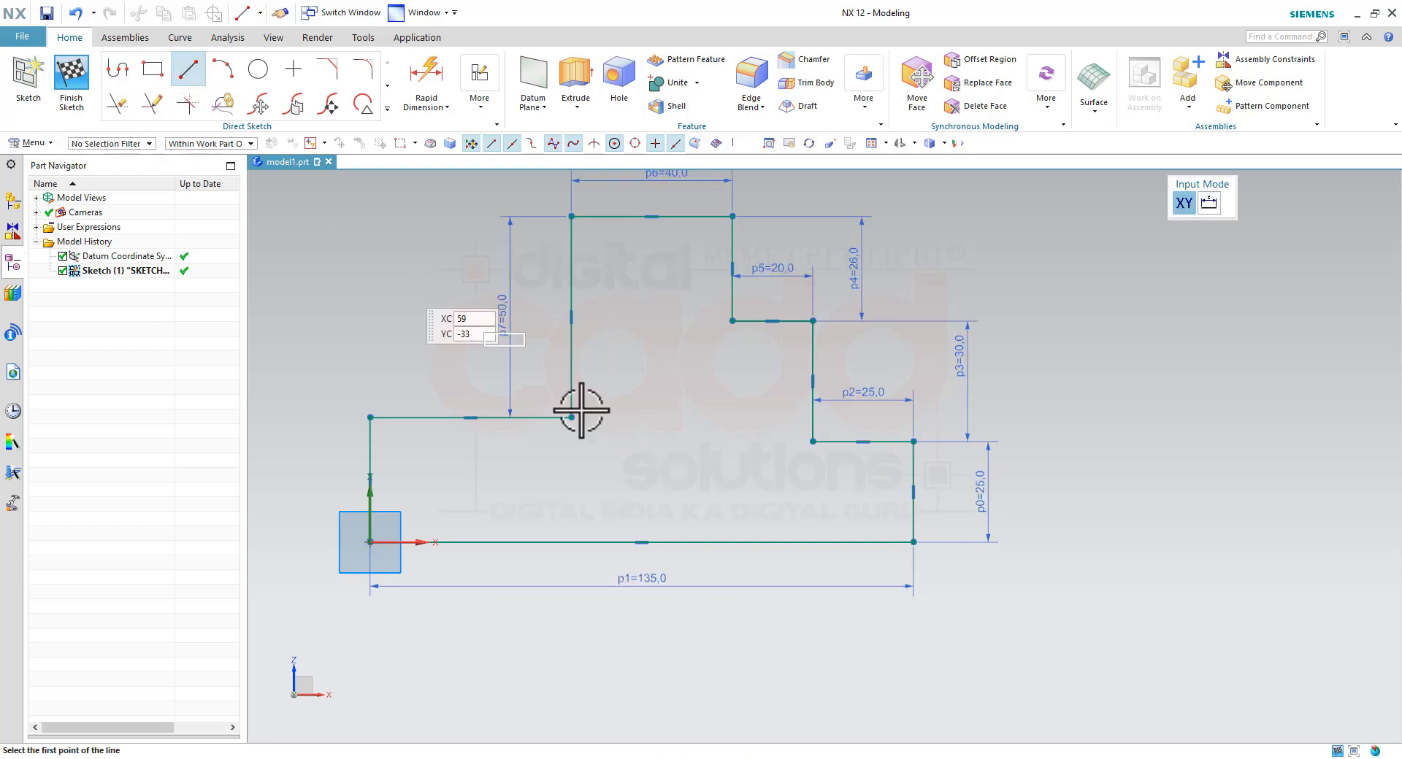
{"action": "left_click", "coordinate": [418, 610]}
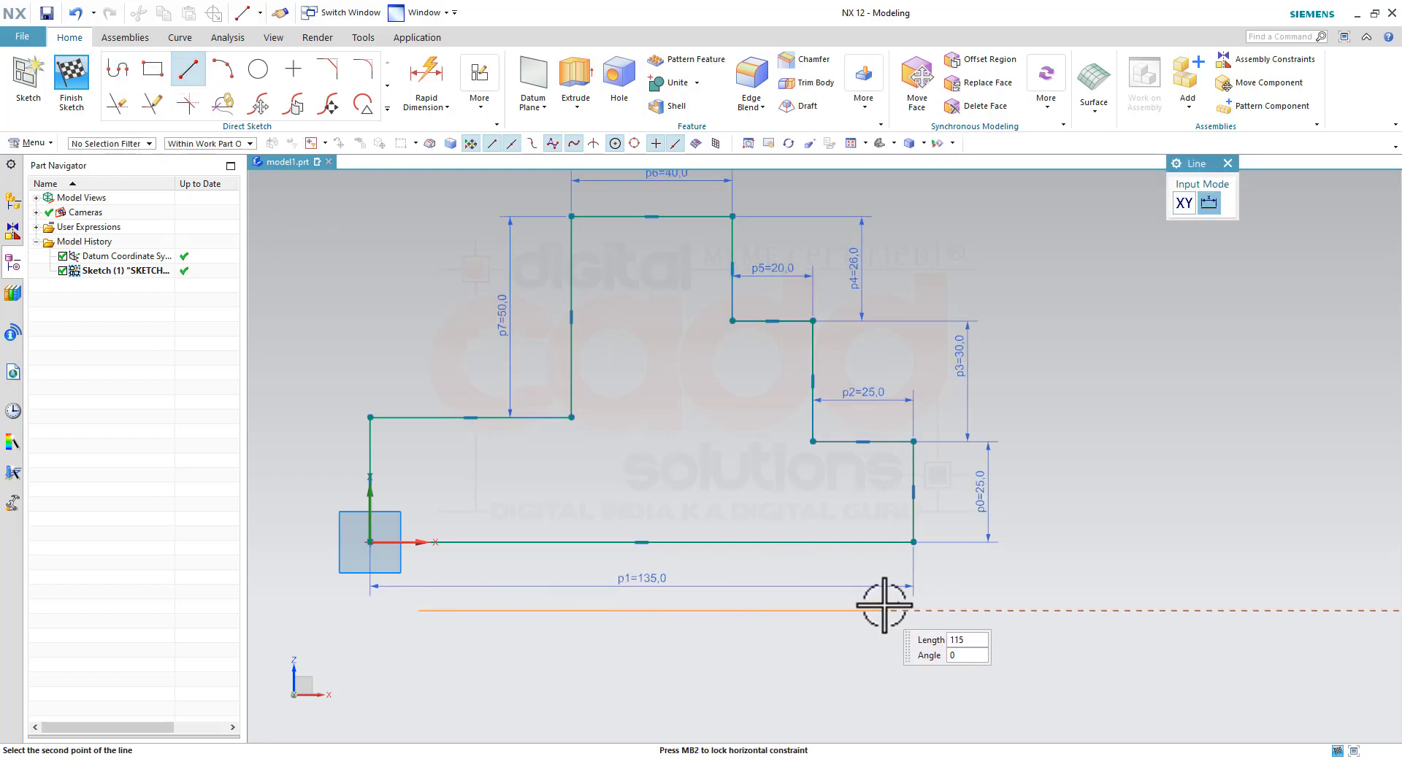
{"action": "left_click", "coordinate": [622, 428]}
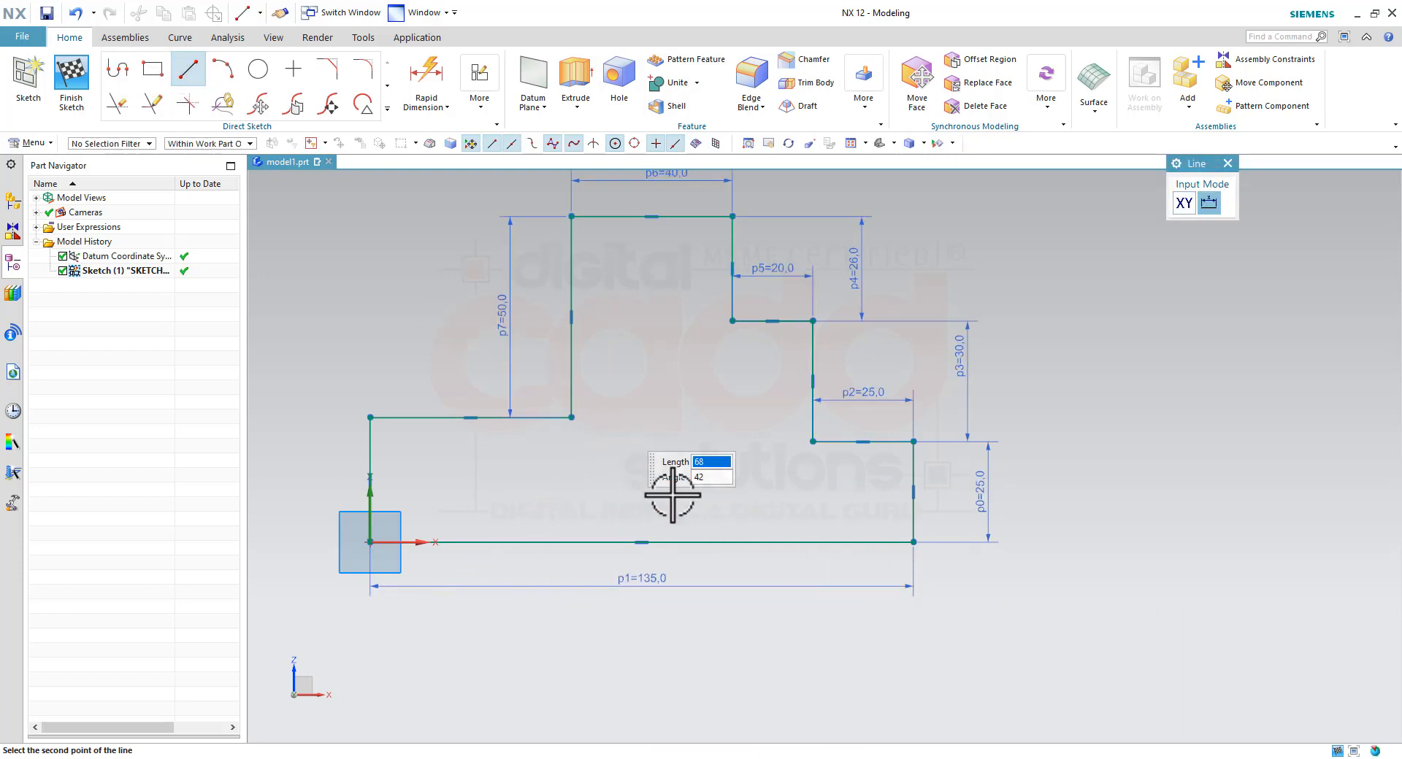
{"action": "left_click", "coordinate": [720, 484]}
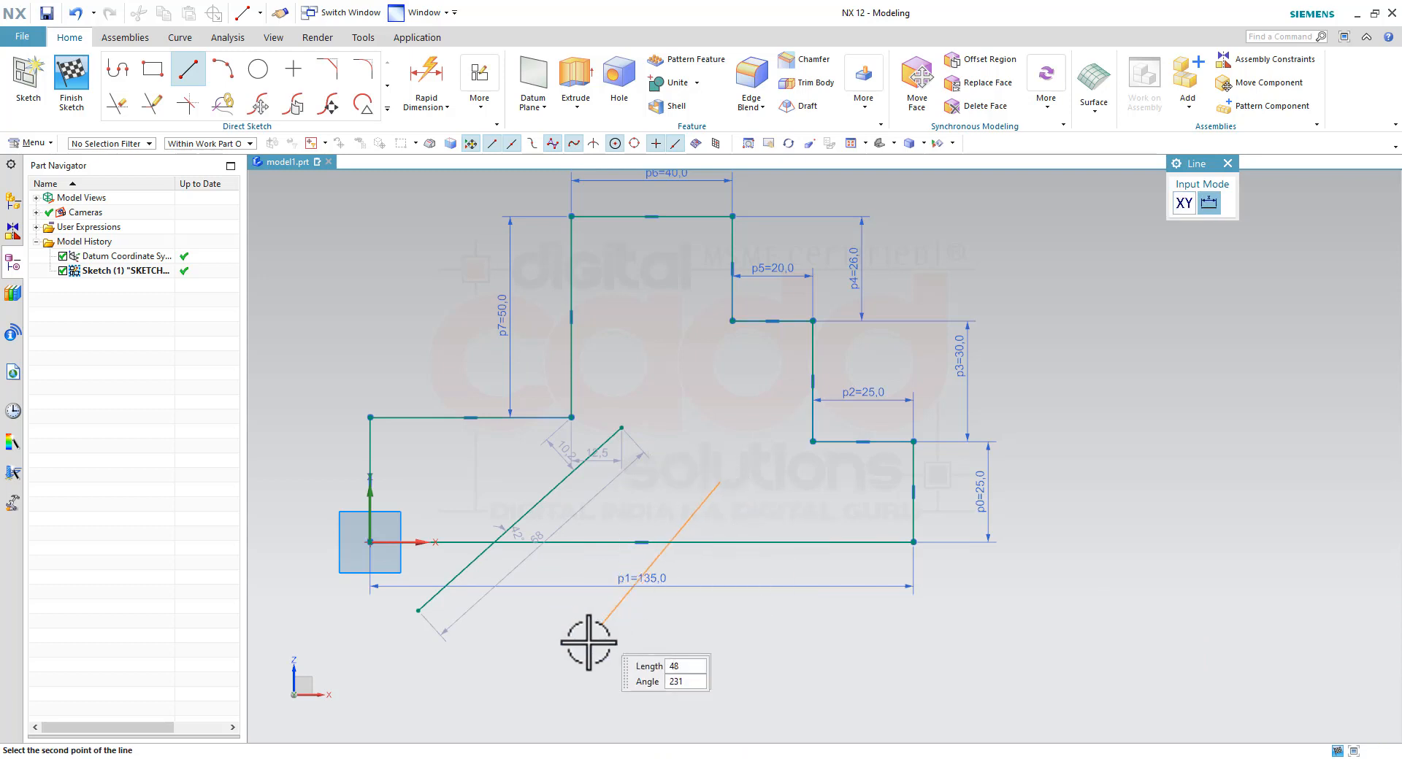
{"action": "left_click", "coordinate": [494, 680]}
{"action": "key", "text": "Escape"}
Examine the parallel constraint applied automatically between the two slanted lines.
{"action": "scroll", "coordinate": [598, 591], "scroll_direction": "up", "scroll_amount": 3}
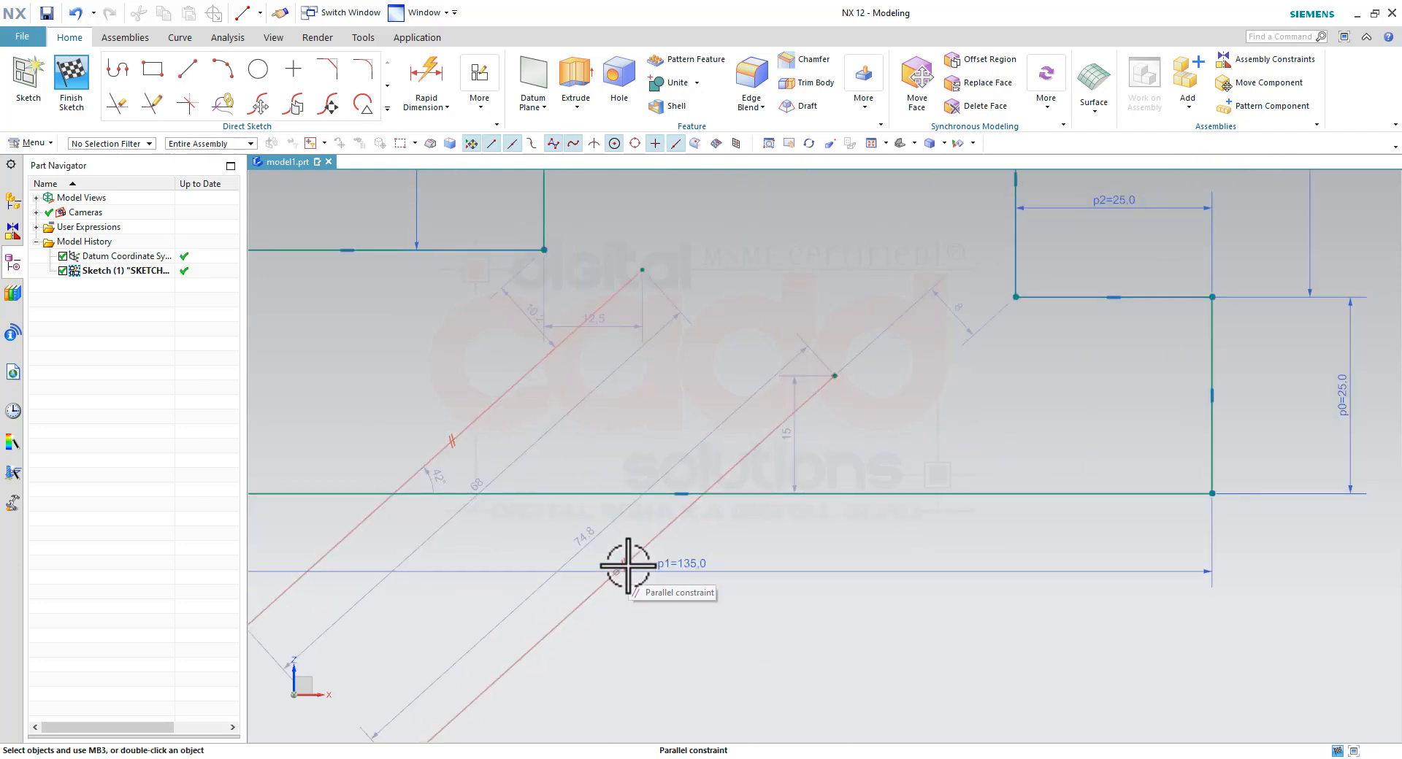
{"action": "left_click", "coordinate": [626, 565]}
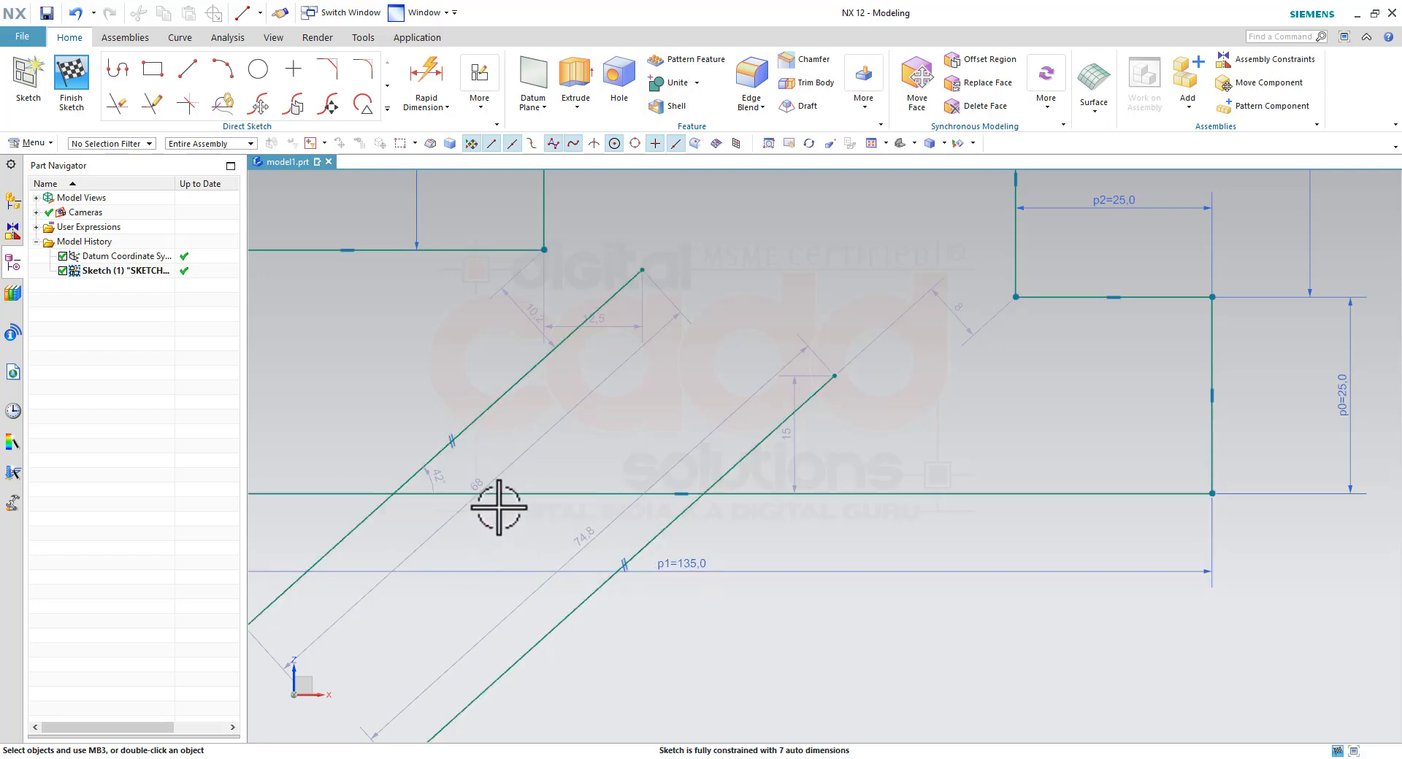
{"action": "scroll", "coordinate": [632, 584], "scroll_direction": "down", "scroll_amount": 3}
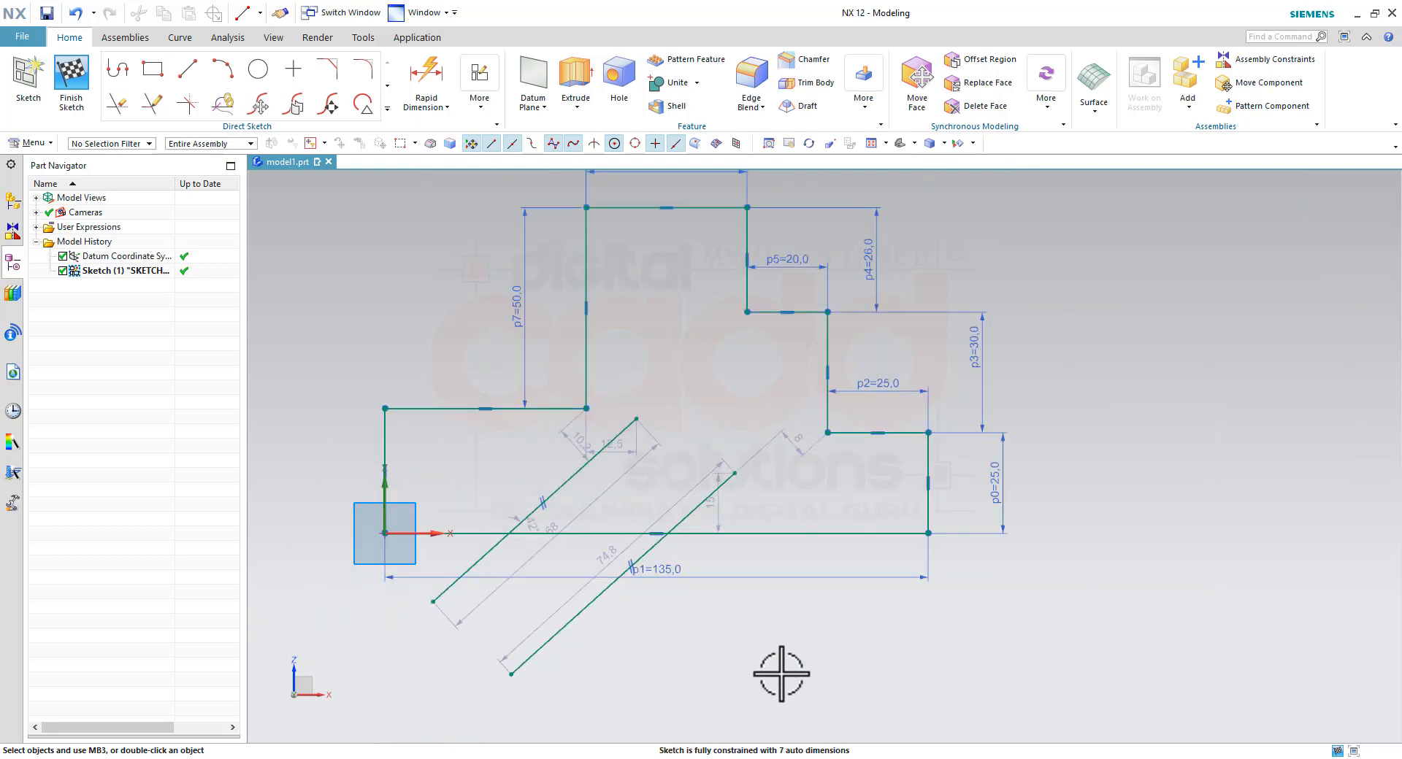
Draw a circle about 37.2 mm in diameter below the profile, tangent to the second slanted line, and inspect the tangent constraint.
{"action": "left_click", "coordinate": [257, 68]}
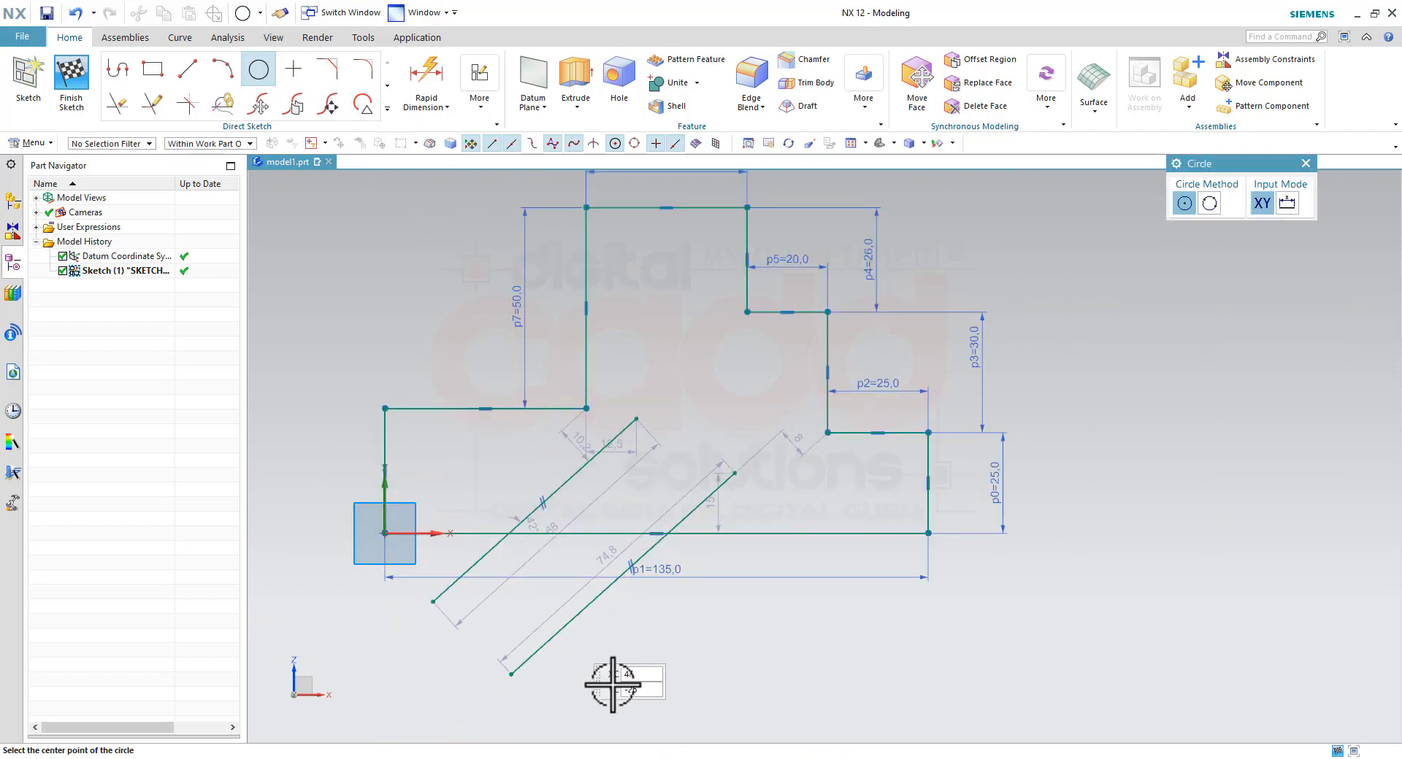
{"action": "left_click", "coordinate": [624, 675]}
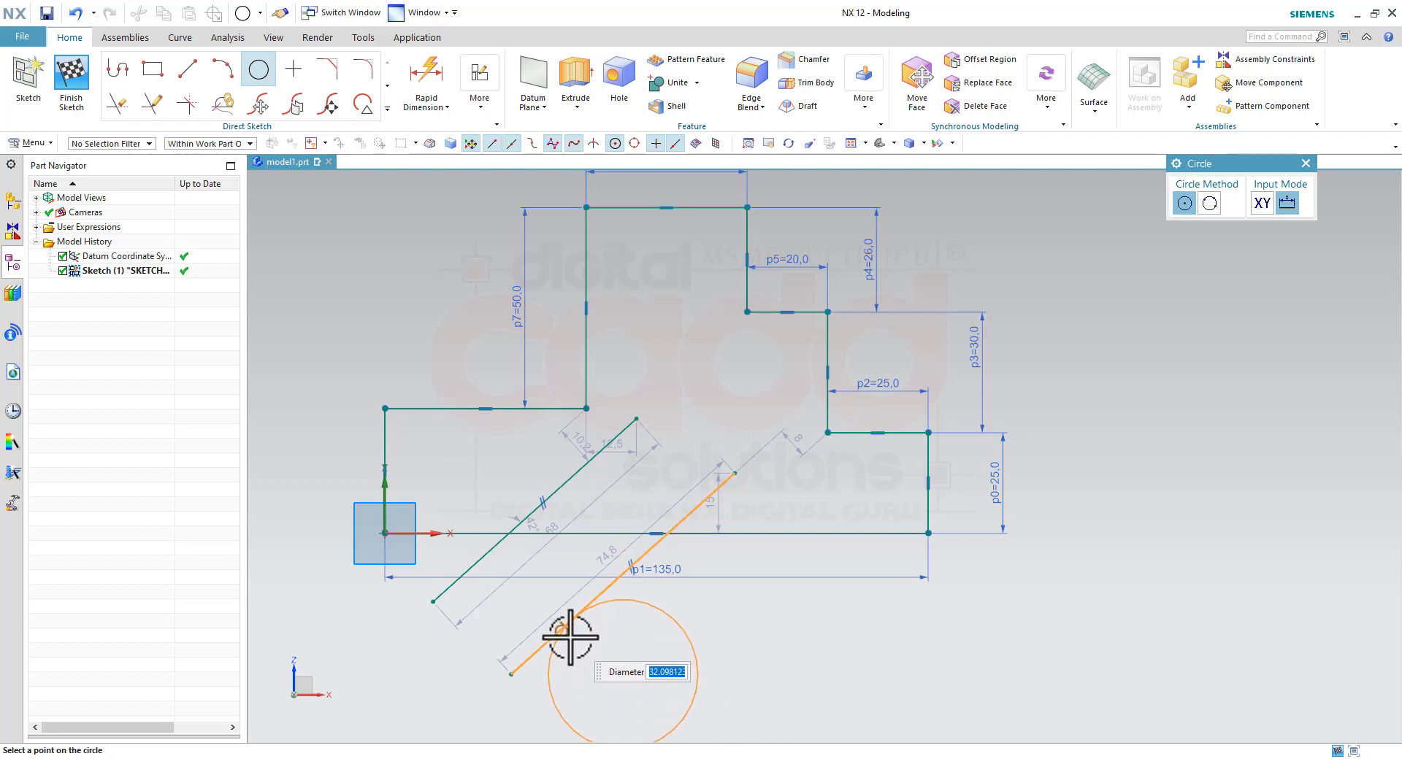
{"action": "left_click", "coordinate": [570, 637]}
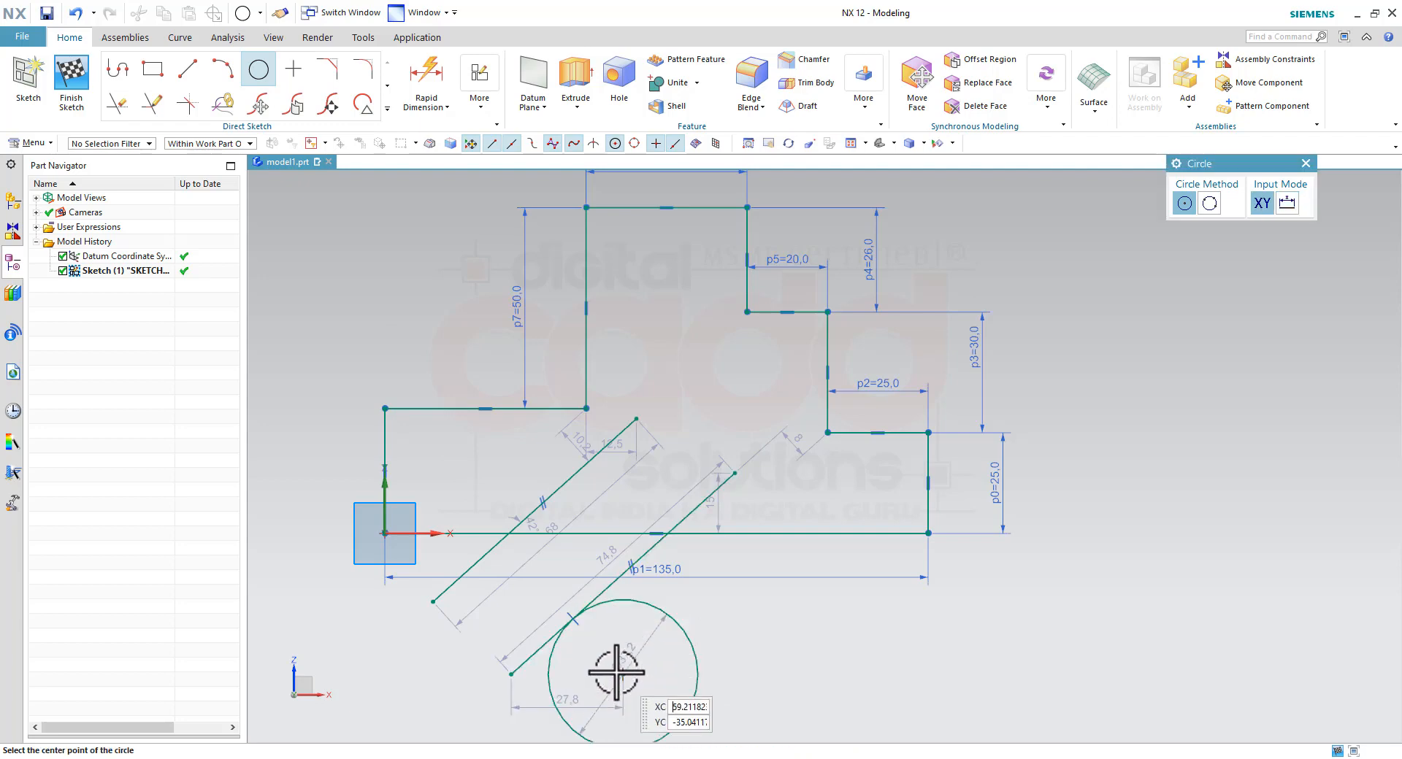
{"action": "key", "text": "Escape"}
{"action": "scroll", "coordinate": [600, 669], "scroll_direction": "up", "scroll_amount": 4}
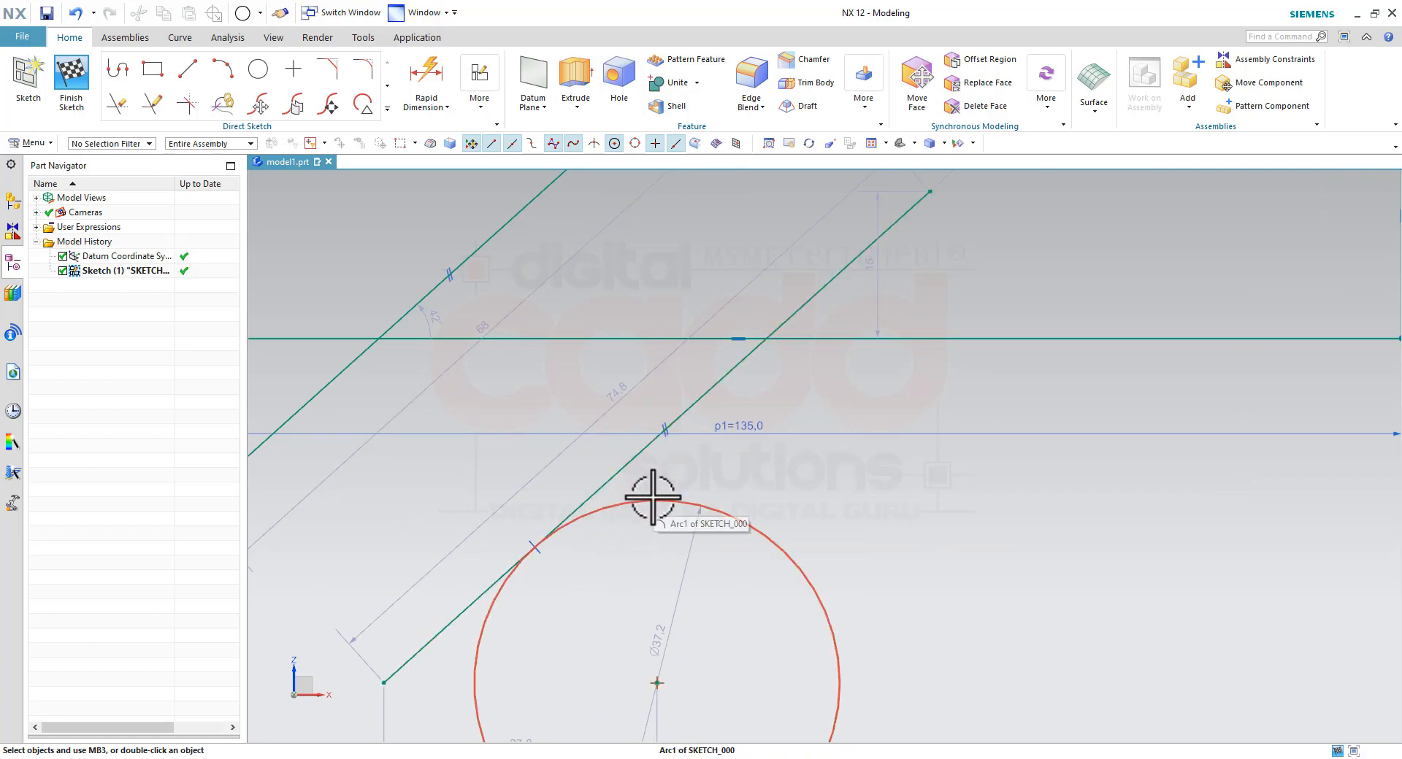
{"action": "left_click", "coordinate": [585, 522]}
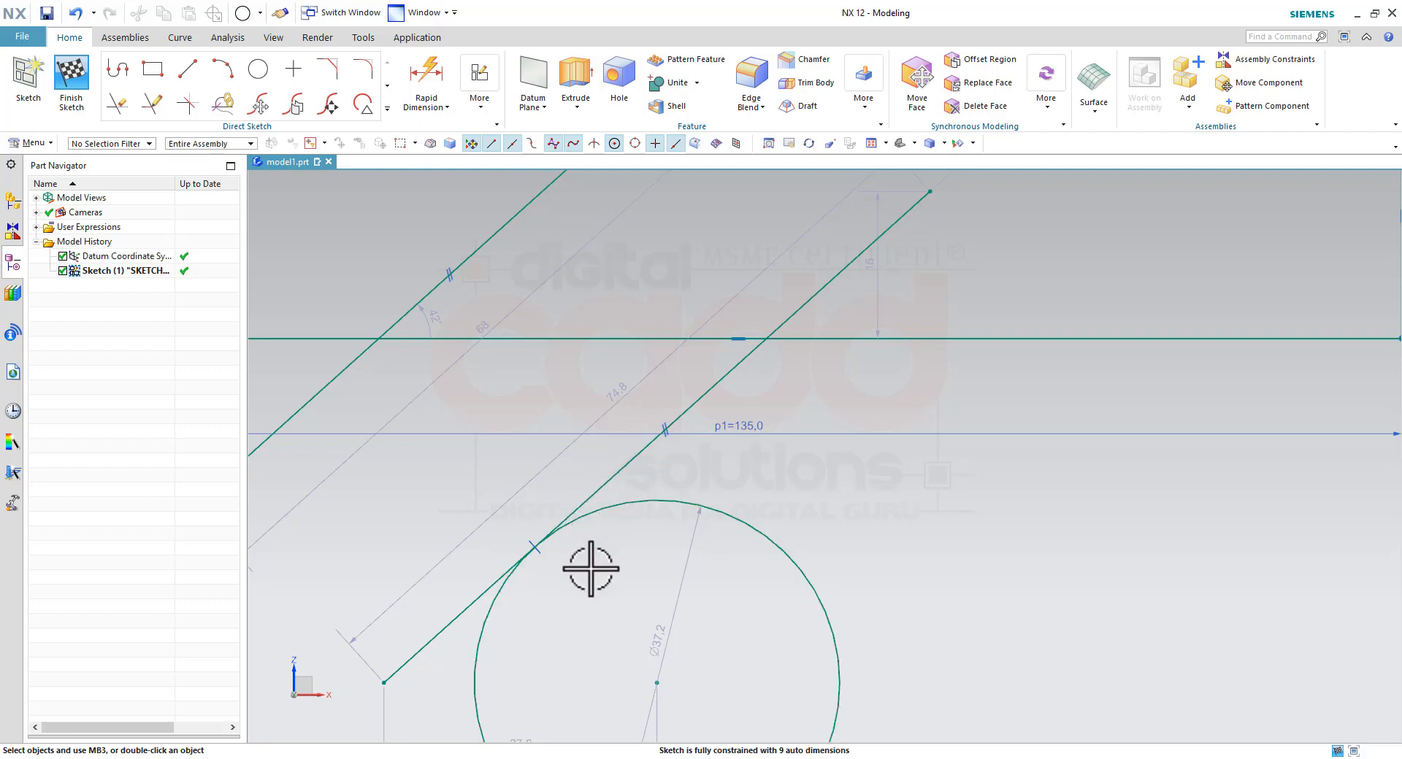
{"action": "scroll", "coordinate": [590, 569], "scroll_direction": "down", "scroll_amount": 4}
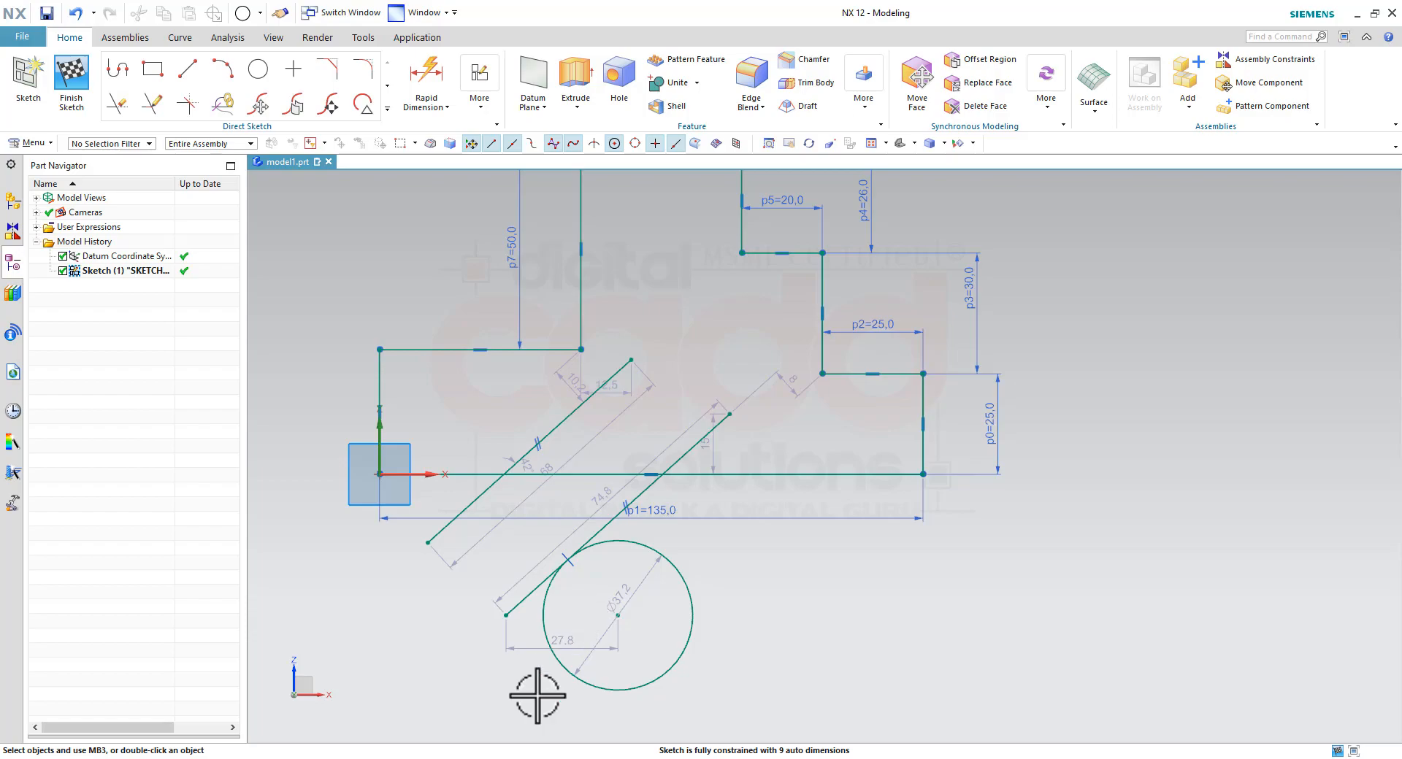
Switch to the PDF book and select the closing lines about adding dimensional constraints with dimension tools, then clear the selection.
{"action": "left_click", "coordinate": [425, 758]}
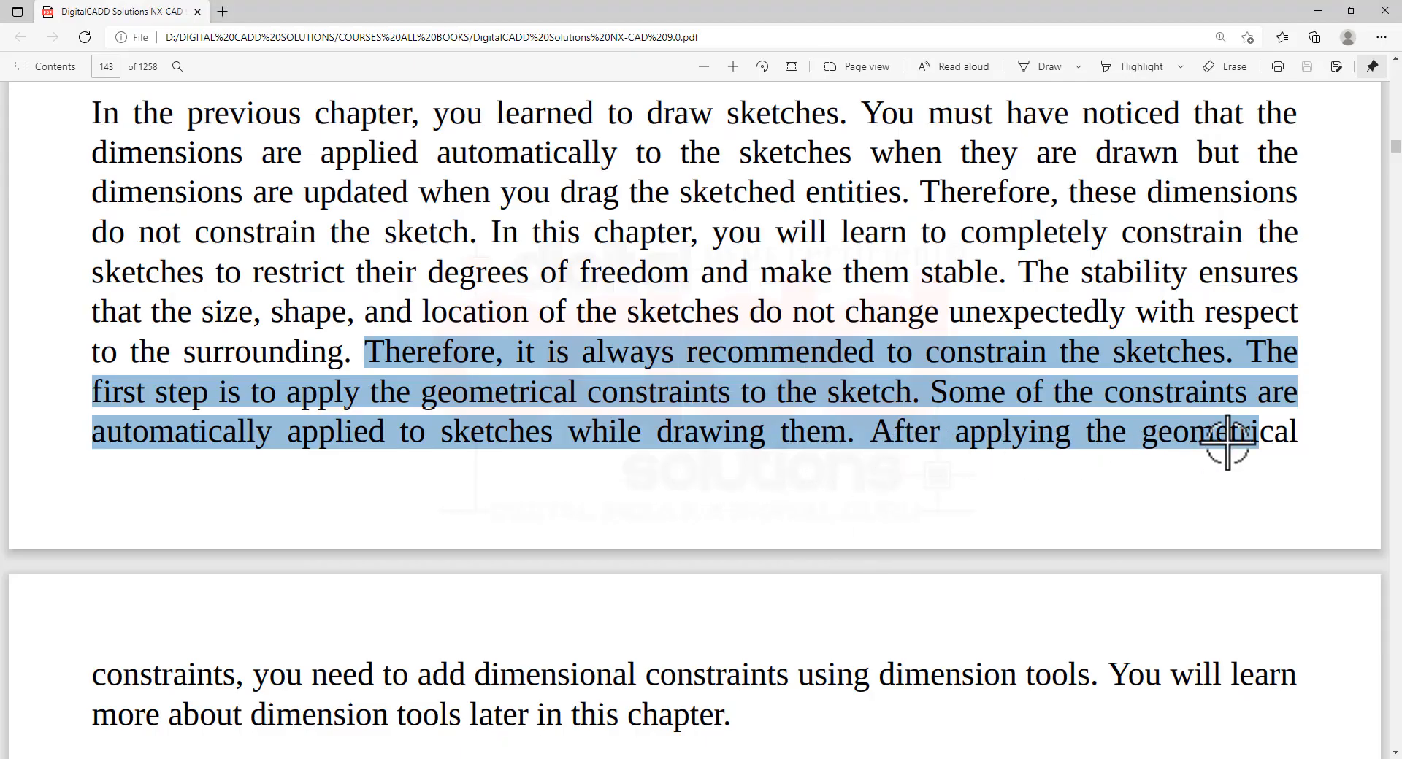
{"action": "left_click_drag", "start_coordinate": [92, 677], "coordinate": [784, 730]}
{"action": "left_click", "coordinate": [789, 730]}
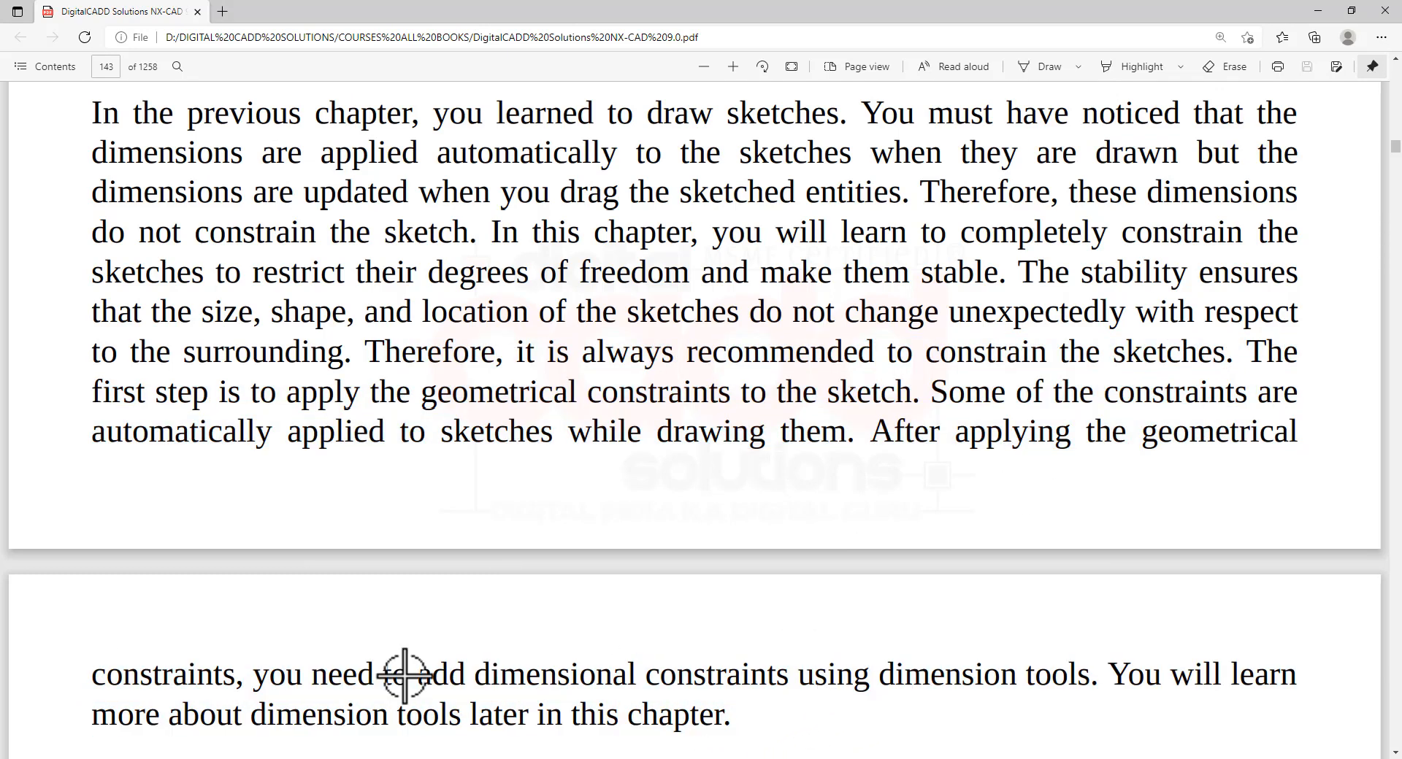
{"action": "left_click_drag", "start_coordinate": [106, 676], "coordinate": [762, 730]}
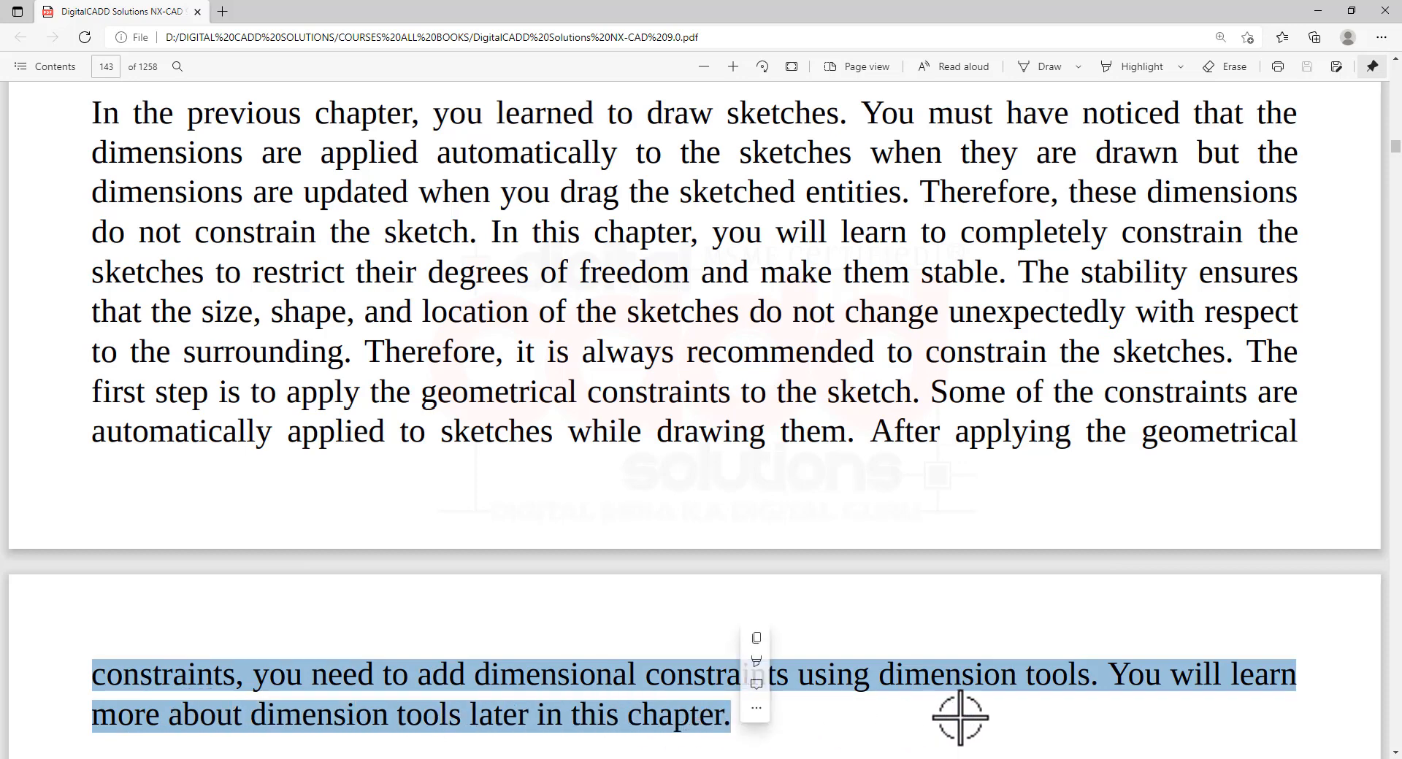
{"action": "left_click", "coordinate": [861, 507]}
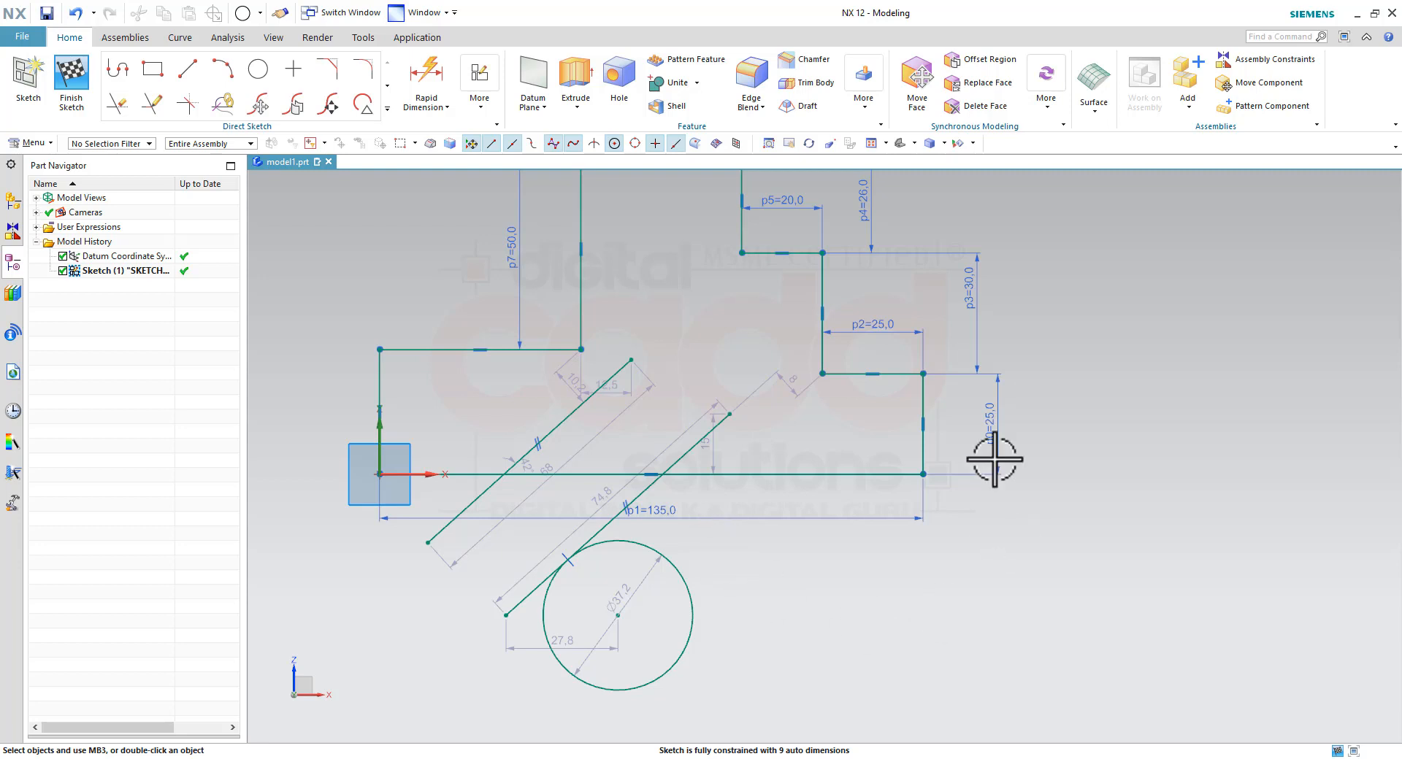
In NX, align the lowest step's height dimension with the 30 mm rise dimension and move the first slanted line's length dimension to the line's upper side.
{"action": "left_click_drag", "start_coordinate": [995, 434], "coordinate": [973, 438]}
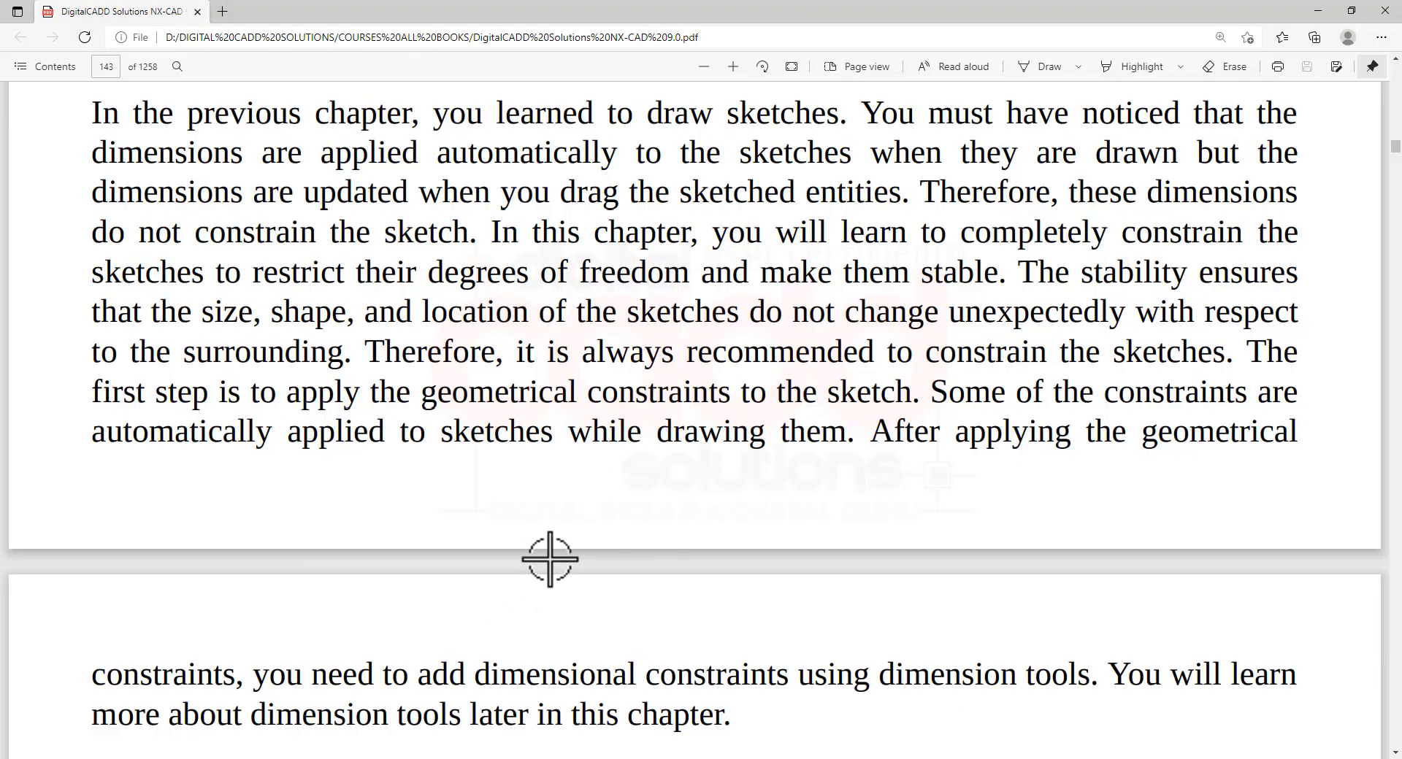
{"action": "scroll", "coordinate": [550, 560], "scroll_direction": "up", "scroll_amount": 5}
{"action": "scroll", "coordinate": [547, 562], "scroll_direction": "down", "scroll_amount": 4}
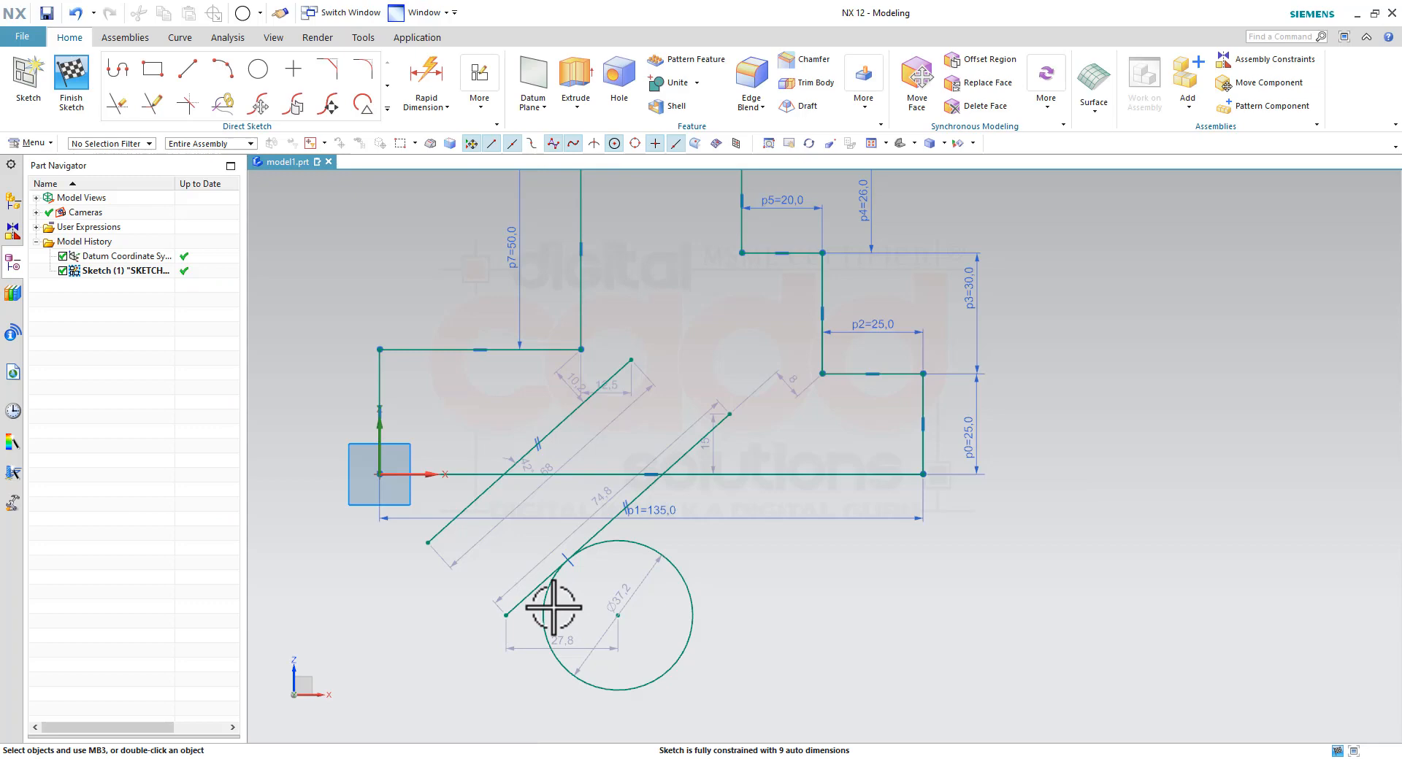
{"action": "scroll", "coordinate": [553, 600], "scroll_direction": "down", "scroll_amount": 3}
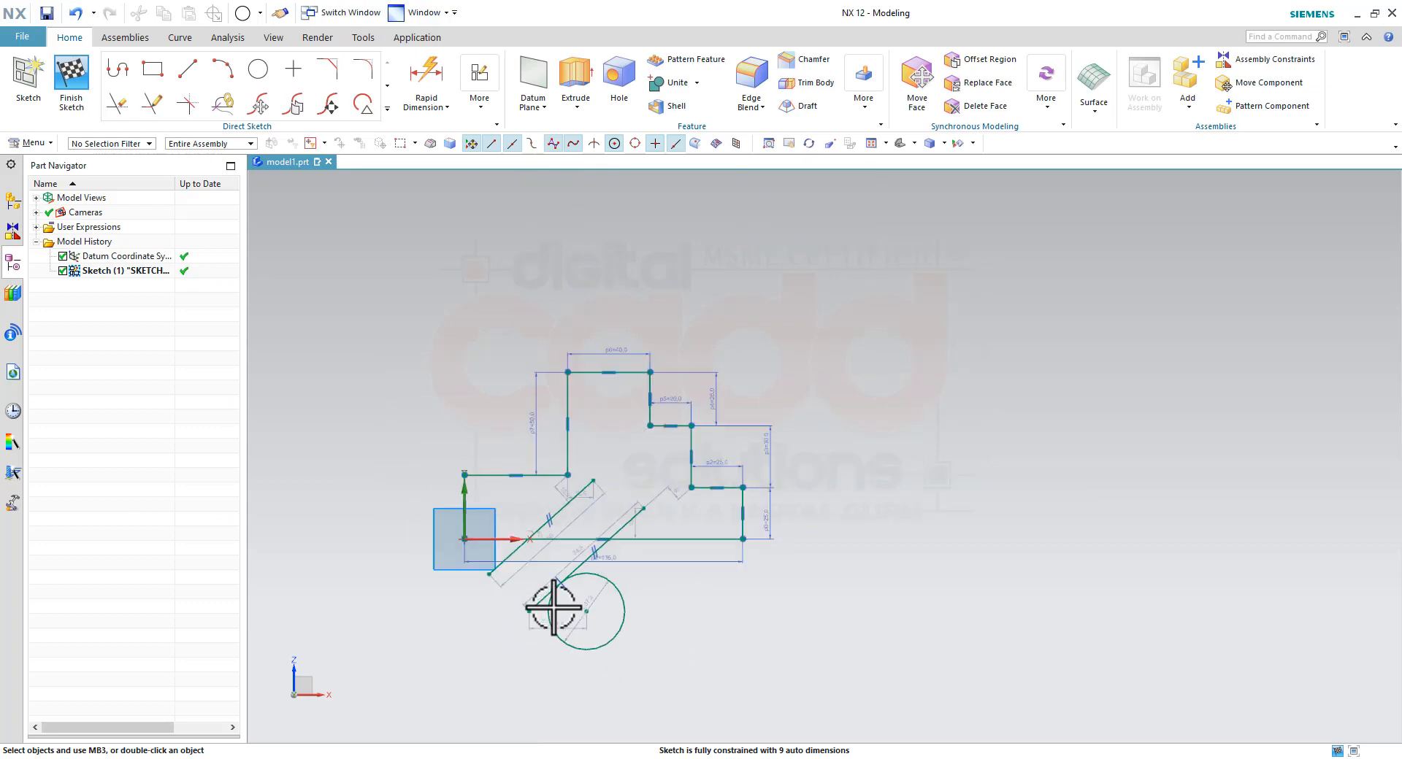
{"action": "scroll", "coordinate": [596, 615], "scroll_direction": "up", "scroll_amount": 4}
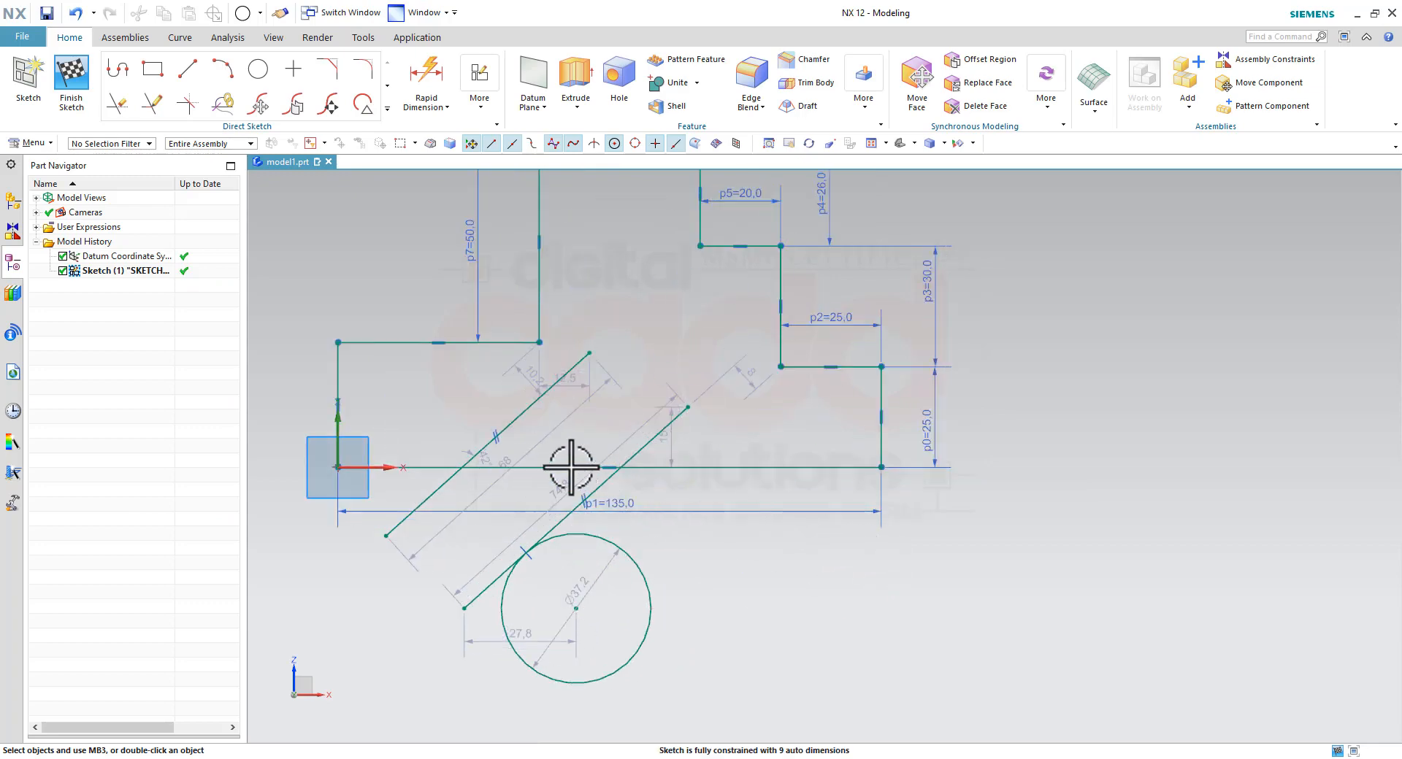
{"action": "left_click_drag", "start_coordinate": [528, 452], "coordinate": [463, 401]}
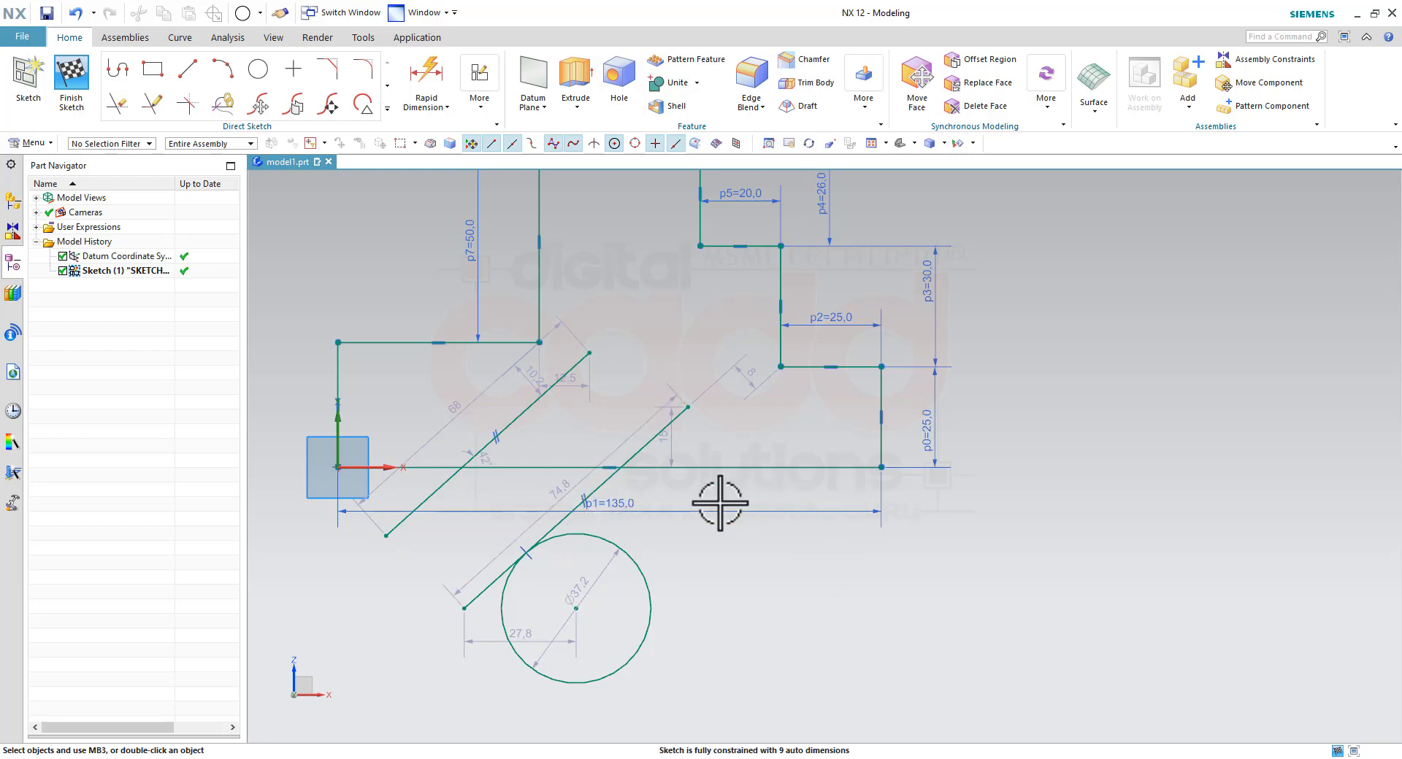
{"action": "scroll", "coordinate": [729, 517], "scroll_direction": "down", "scroll_amount": 3}
{"action": "scroll", "coordinate": [646, 380], "scroll_direction": "up", "scroll_amount": 2}
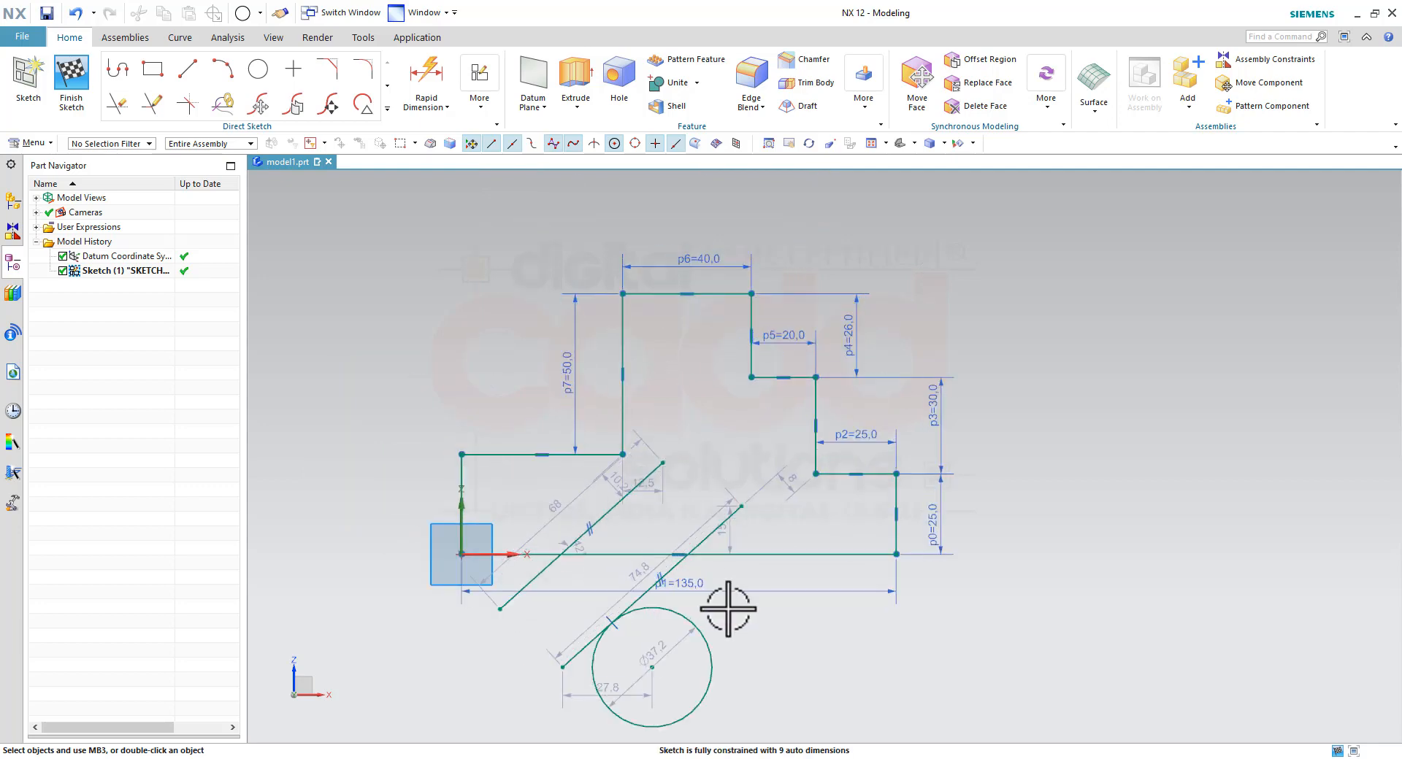
{"action": "middle_click_drag", "start_coordinate": [728, 608], "coordinate": [745, 563], "text": "shift"}
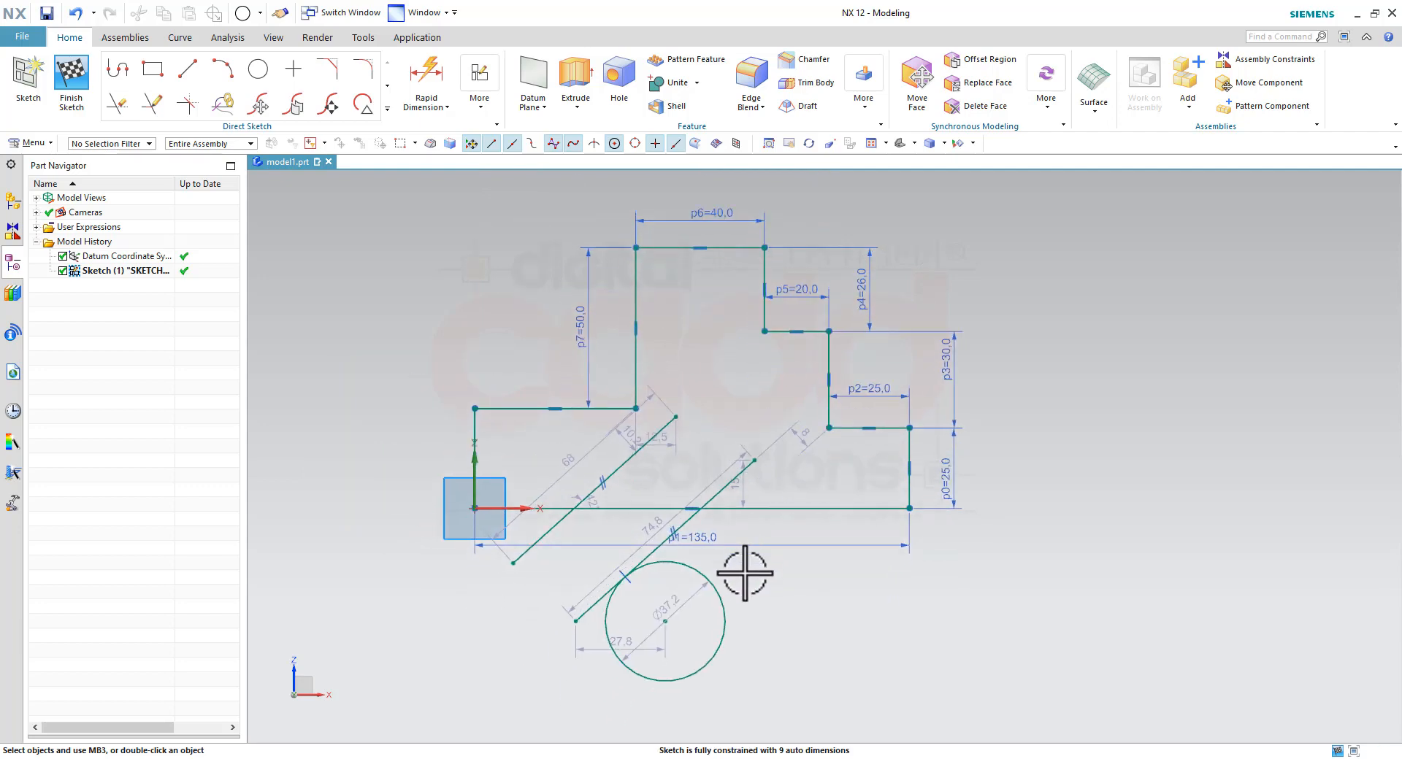